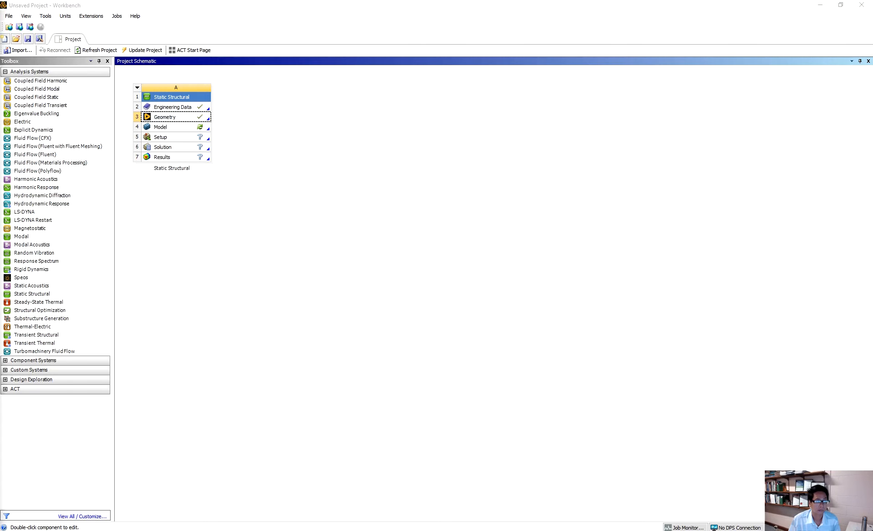
Step: Open the Static Structural geometry in Discovery and place a new sketch plane on the XZ plane, viewed face-on
drag(0, 84, 418, 95)
double_click(417, 95)
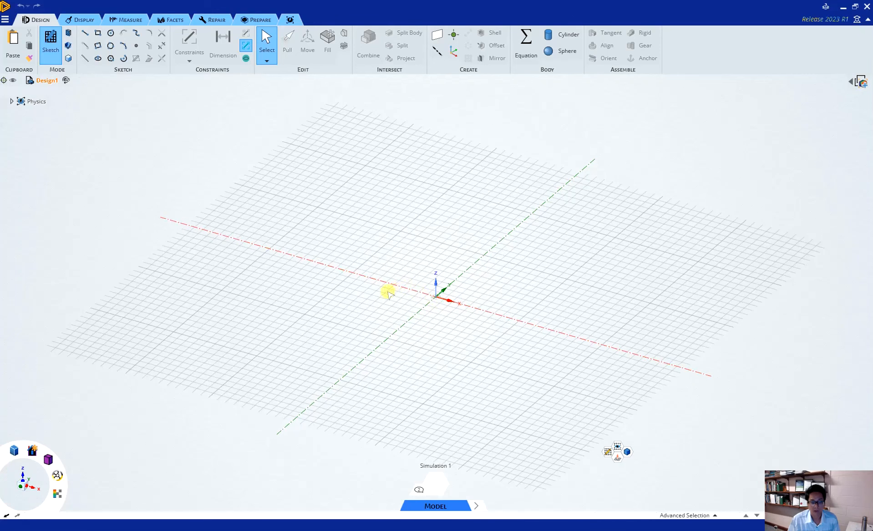
click(607, 455)
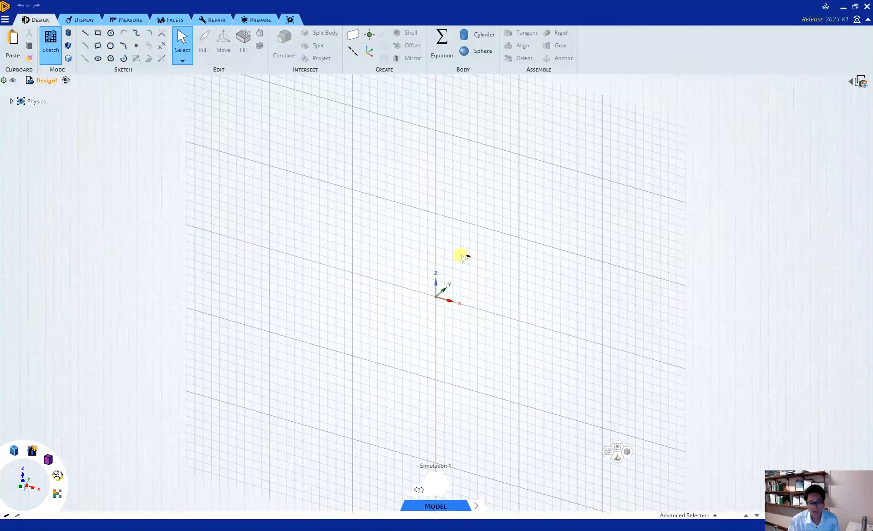
click(461, 254)
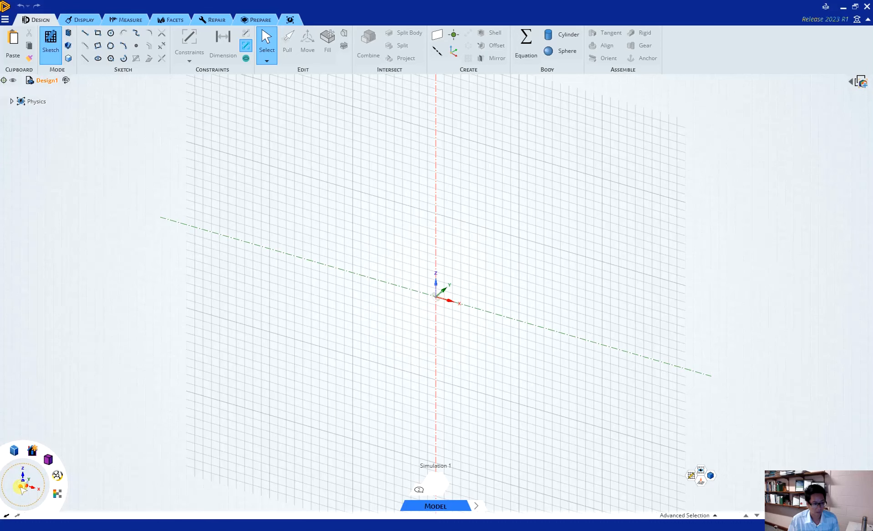
mouse_move(25, 485)
mouse_down()
mouse_move(32, 482)
mouse_move(22, 488)
mouse_up()
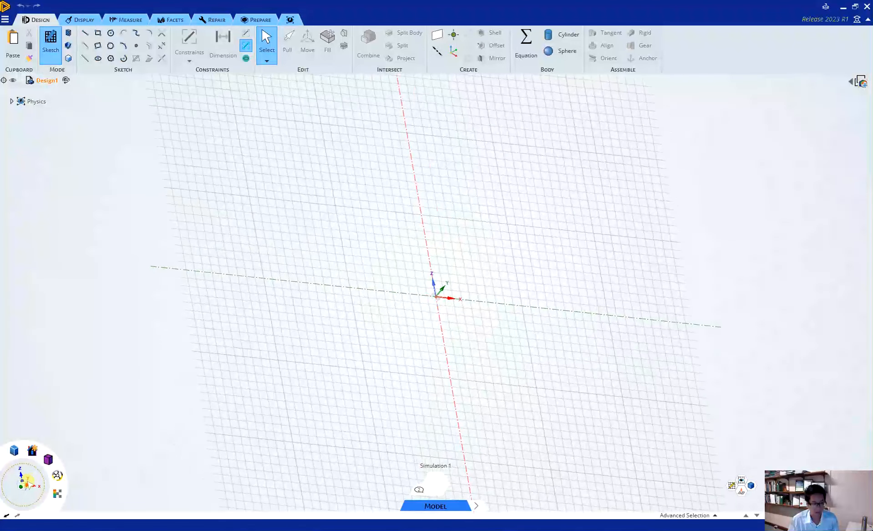
click(21, 487)
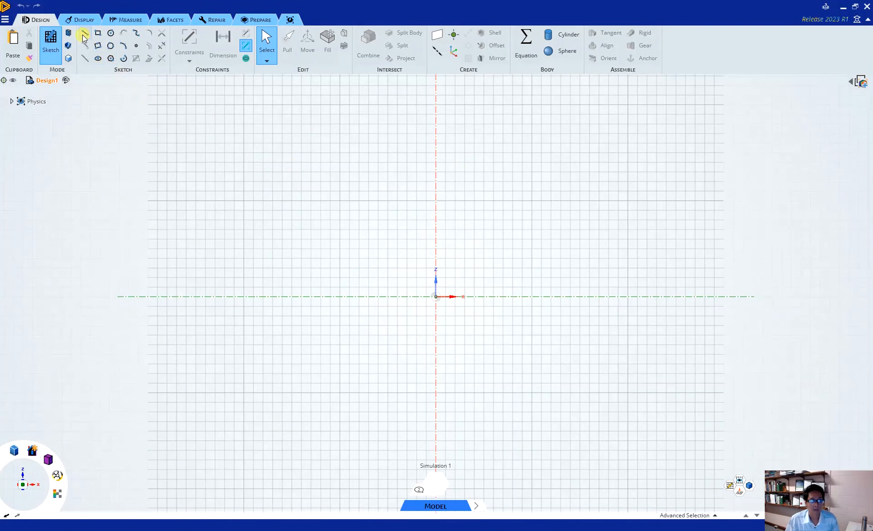
Step: Create a new component under Design1 and name it I200
right_click(39, 80)
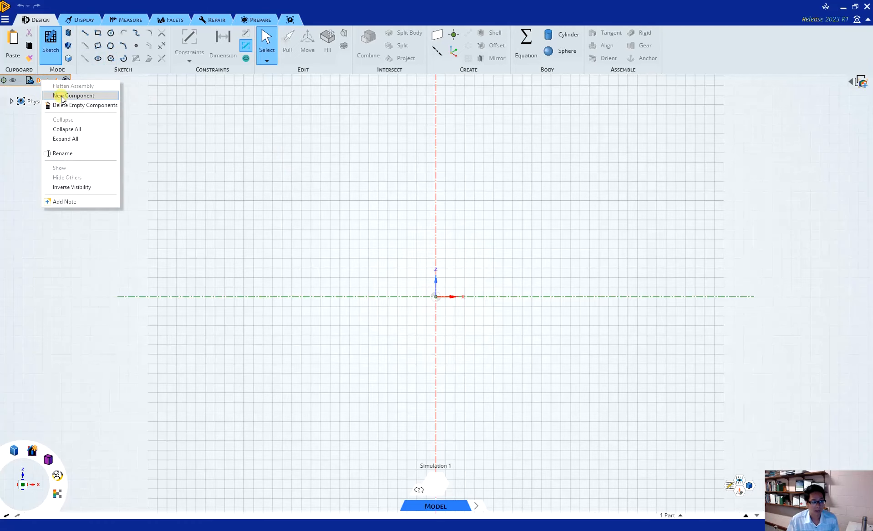
click(68, 95)
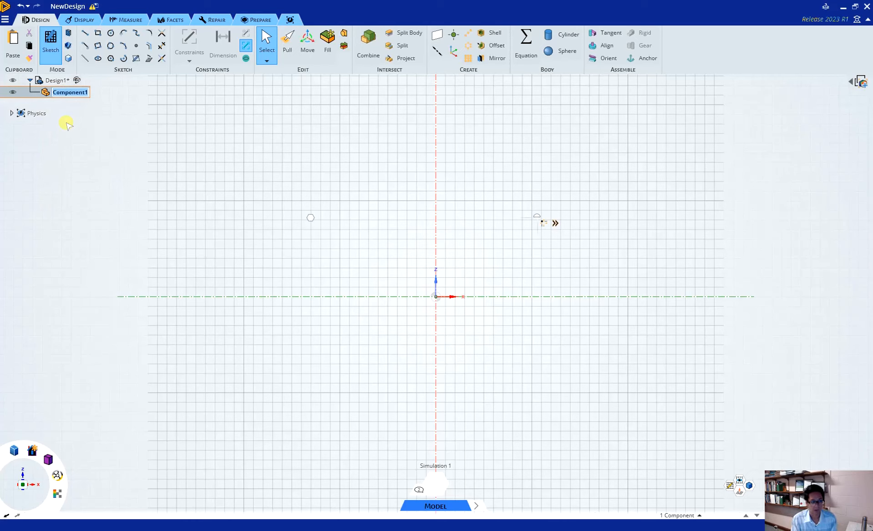
key(BackSpace)
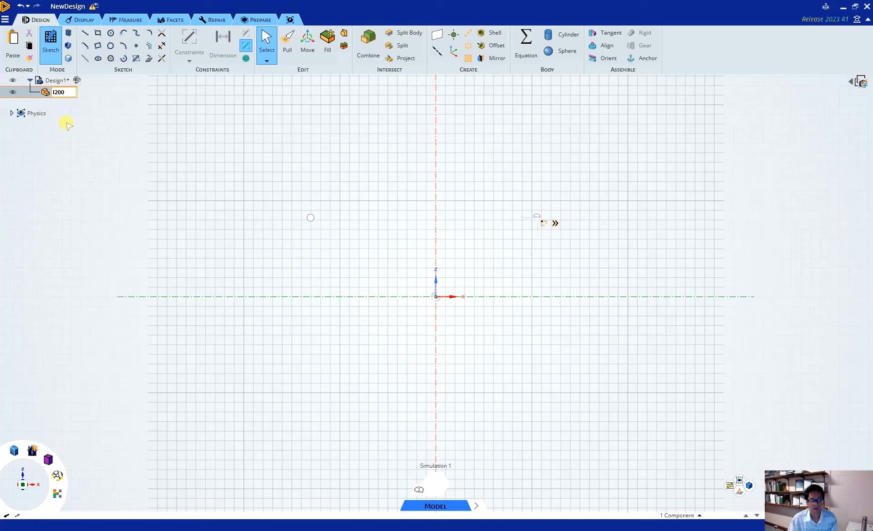
key(Return)
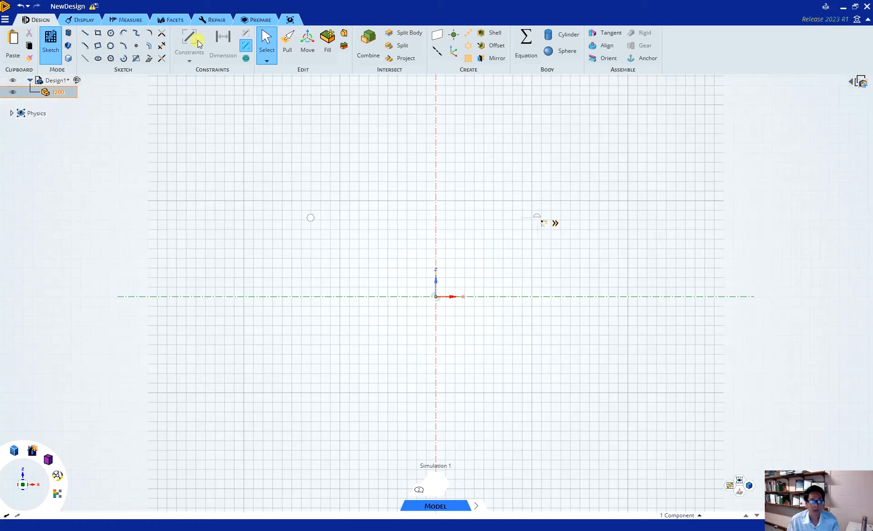
Step: Sketch a 10 m horizontal line from the origin along the X axis
click(84, 33)
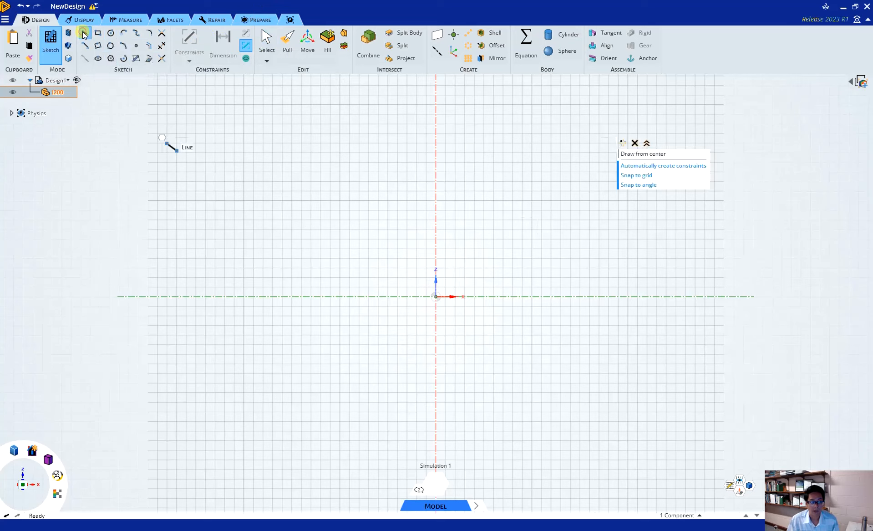
click(436, 297)
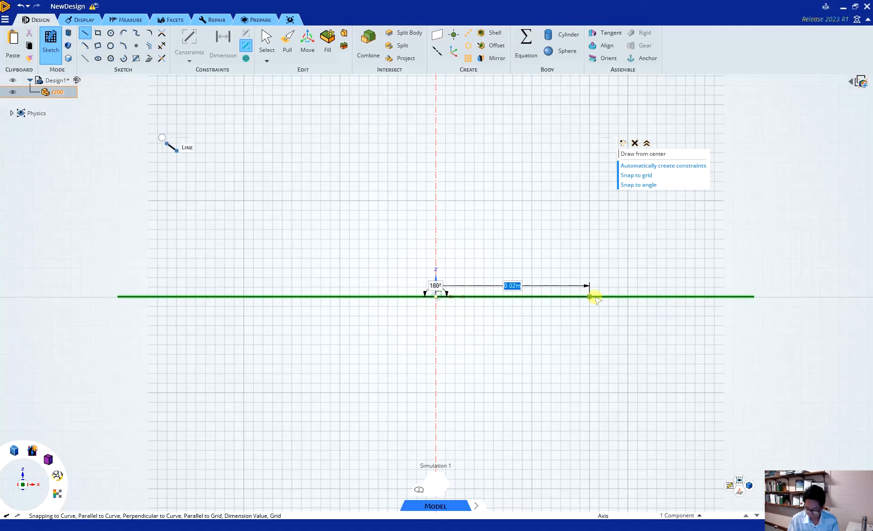
text(10)
key(Return)
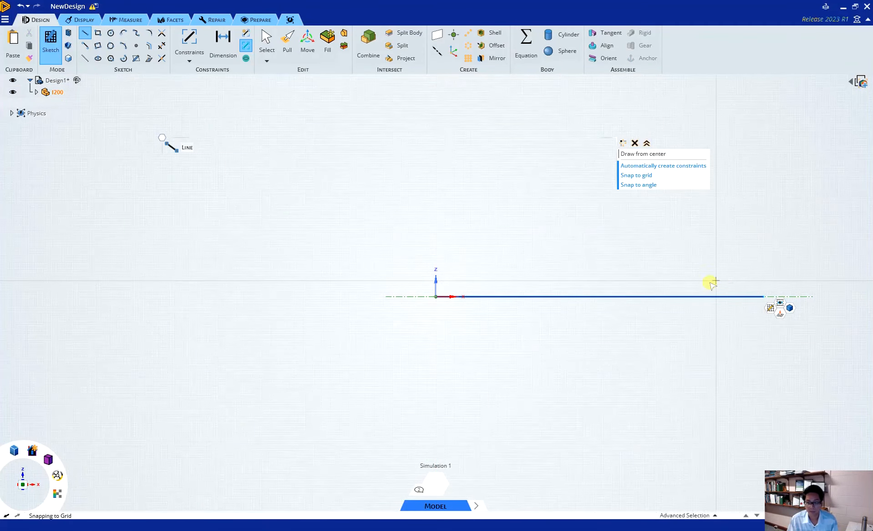
Step: Create a one-dimensional linear pattern of the line along the X axis with 10 instances at 10 m spacing
click(469, 37)
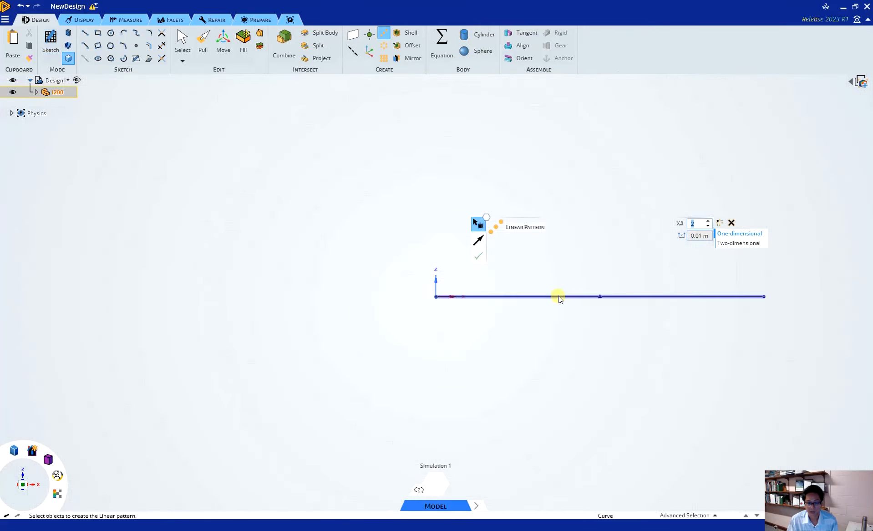
click(694, 235)
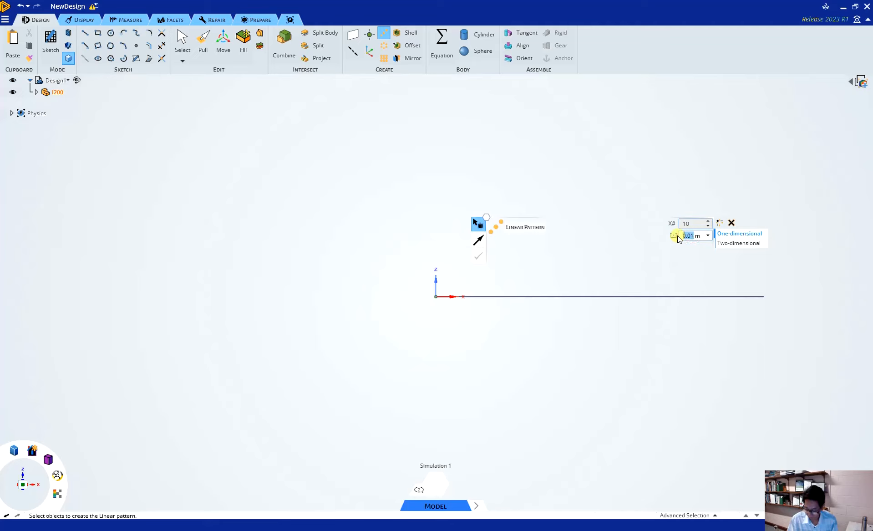
text(10)
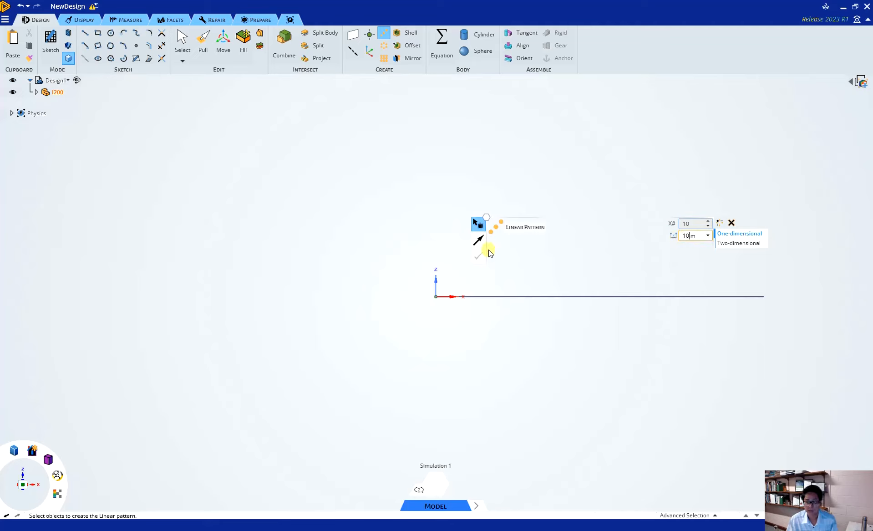
click(542, 299)
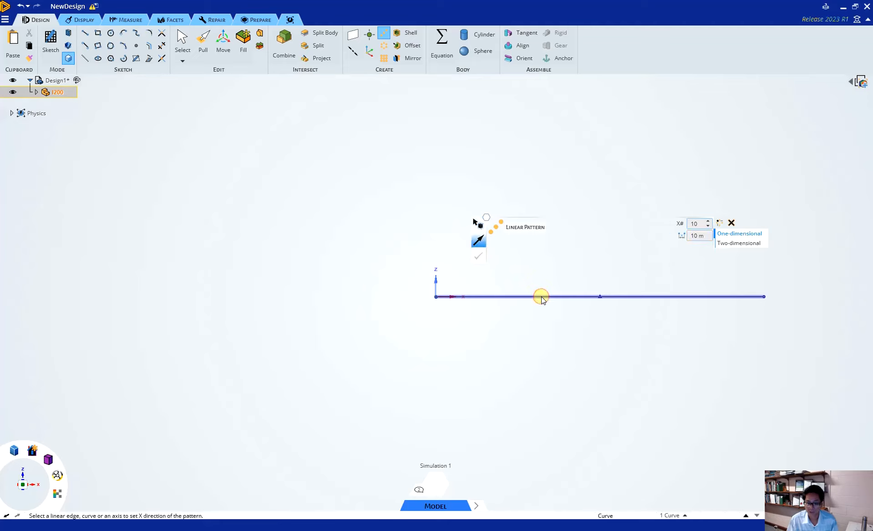
scroll(370, 274, down, 5)
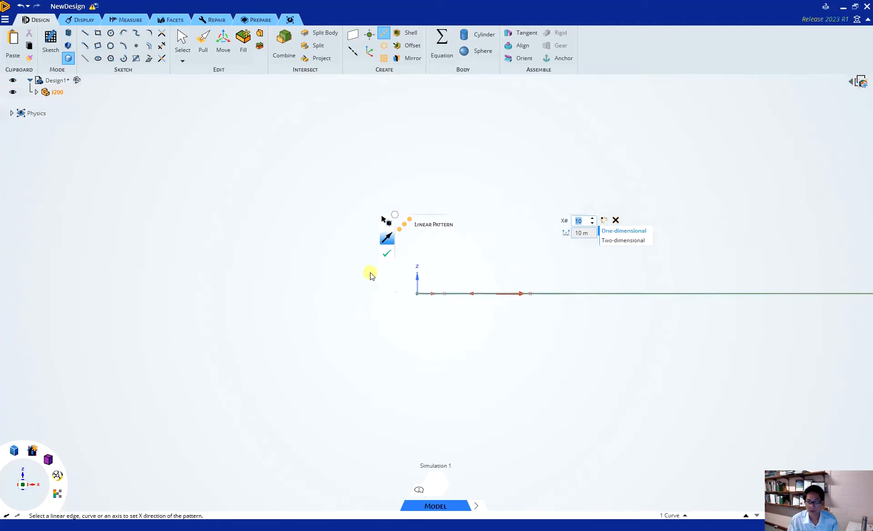
scroll(440, 283, down, 3)
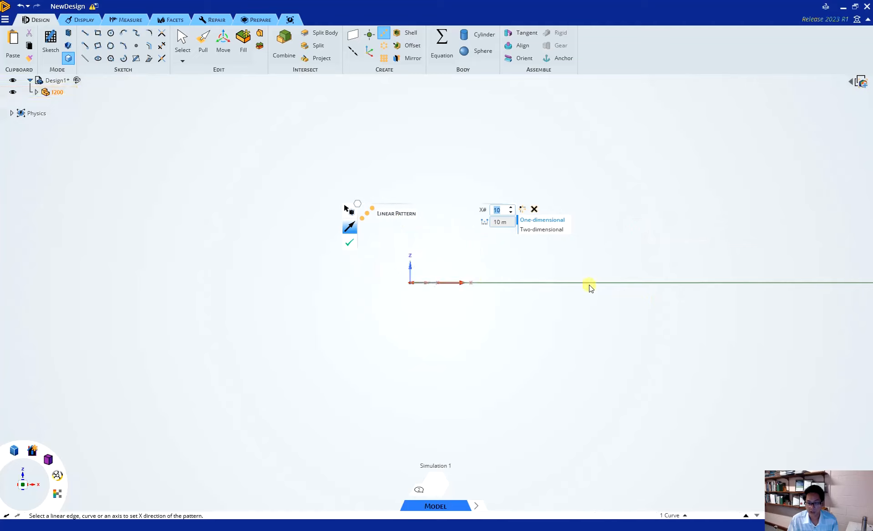
click(447, 281)
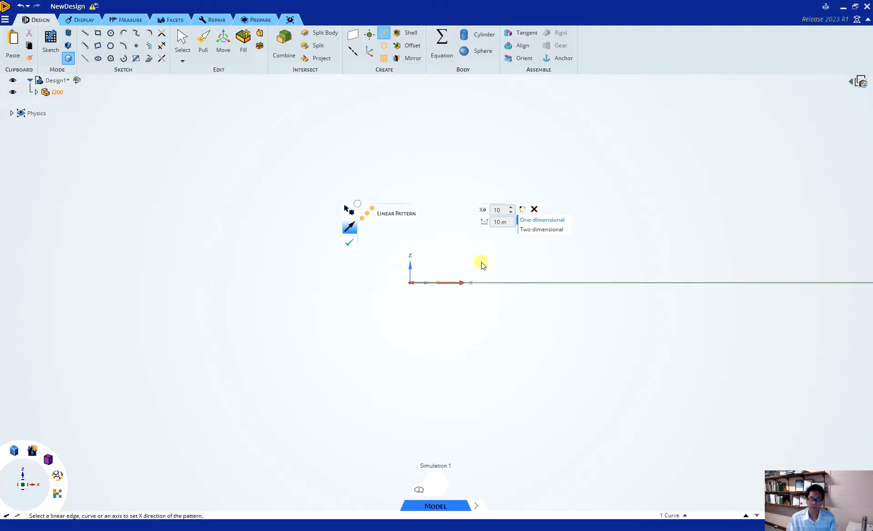
click(348, 244)
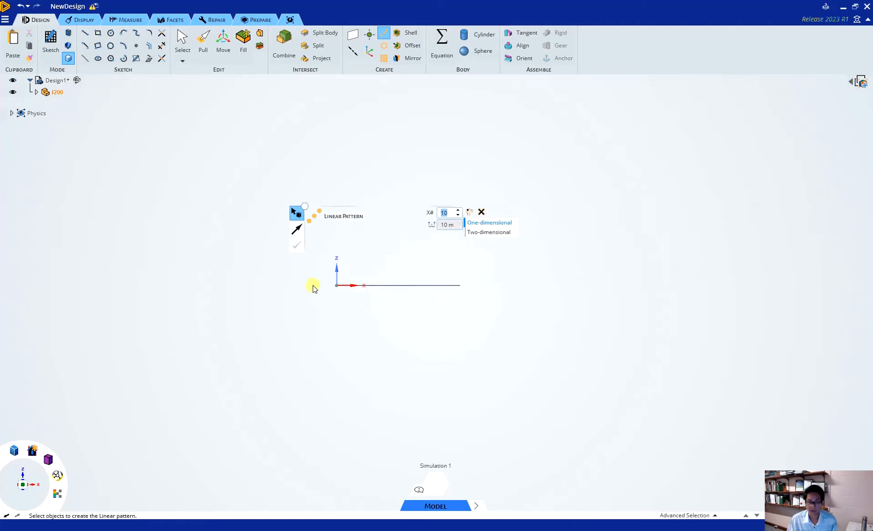
Step: Expand the I200 component and its curves in the structure tree and examine the individual patterned lines
click(39, 94)
click(37, 93)
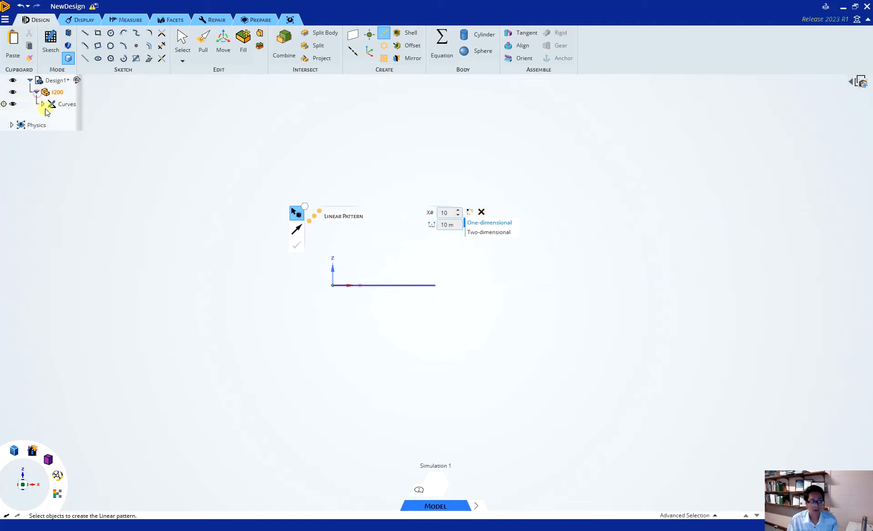
click(44, 104)
click(42, 106)
scroll(49, 121, up, 1)
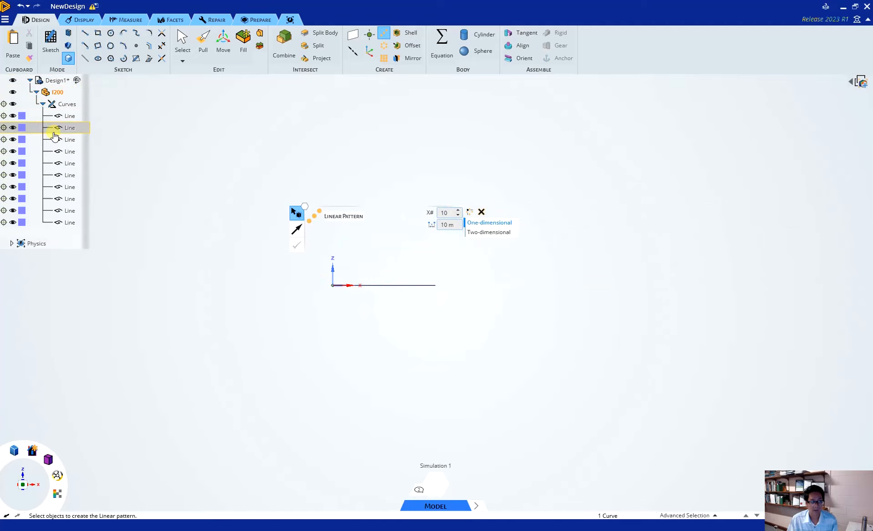
click(69, 211)
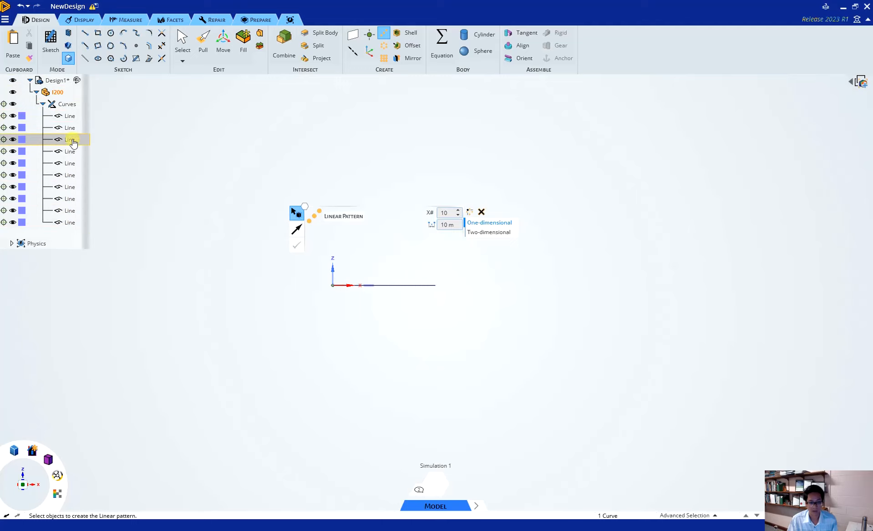
click(149, 127)
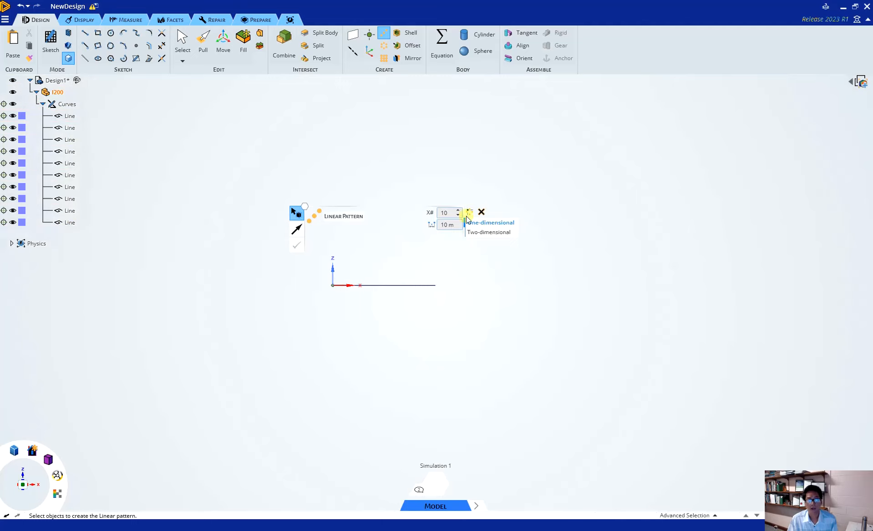
click(53, 81)
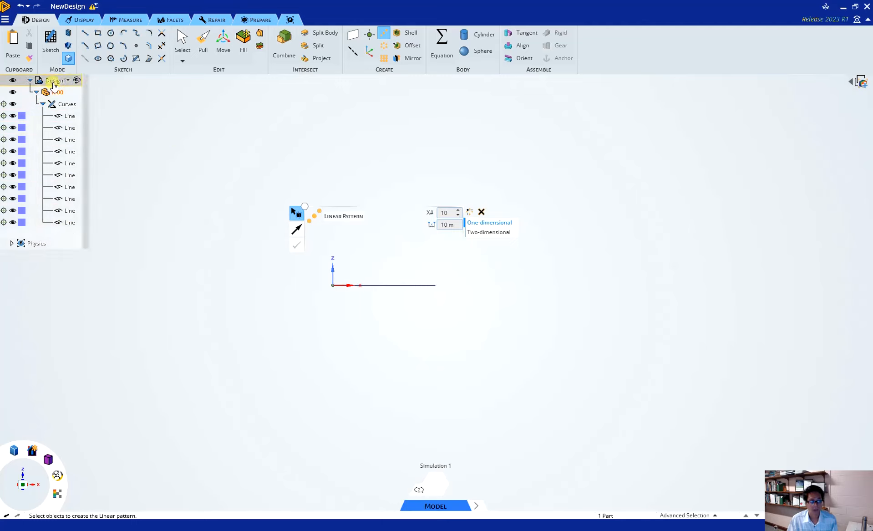
right_click(58, 84)
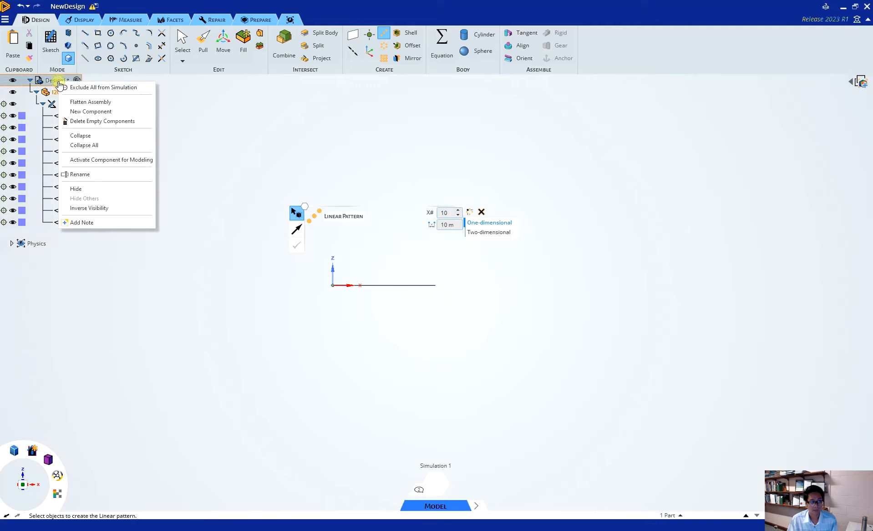
click(595, 184)
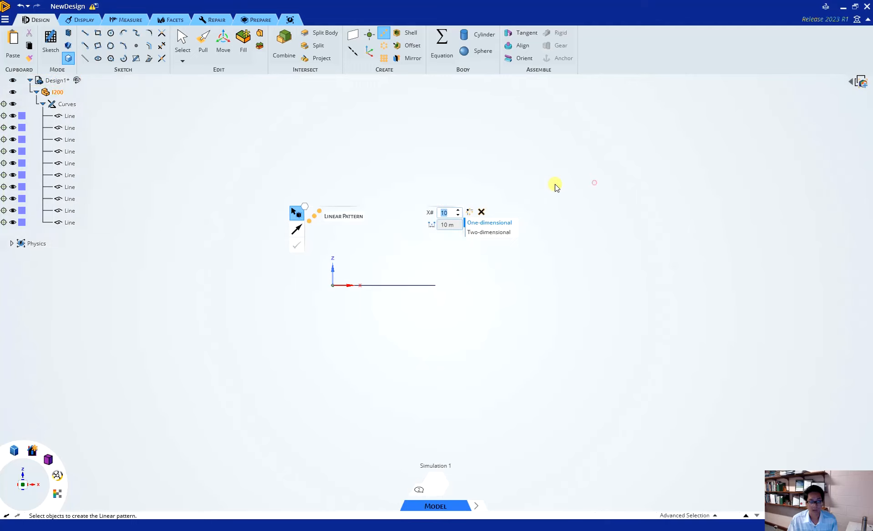
Step: Leave the Linear Pattern tool and create a second component under Design1 named Arc
key(Escape)
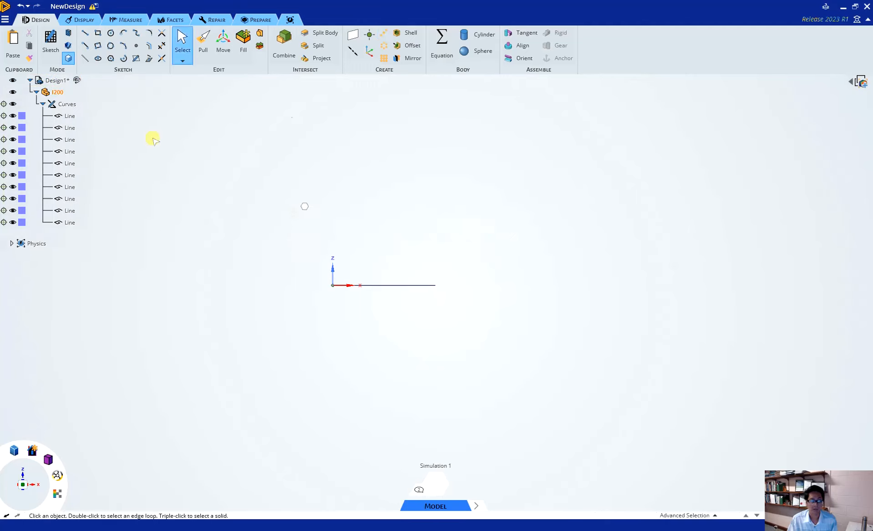
click(50, 82)
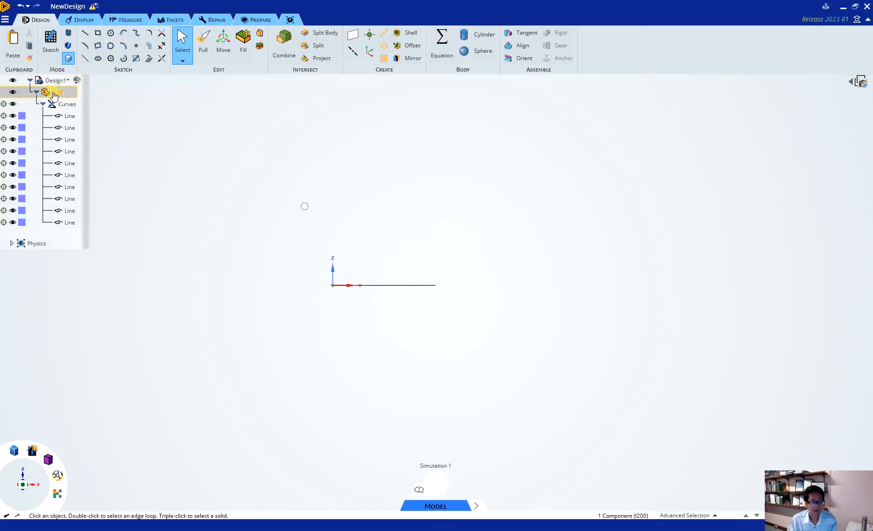
right_click(53, 83)
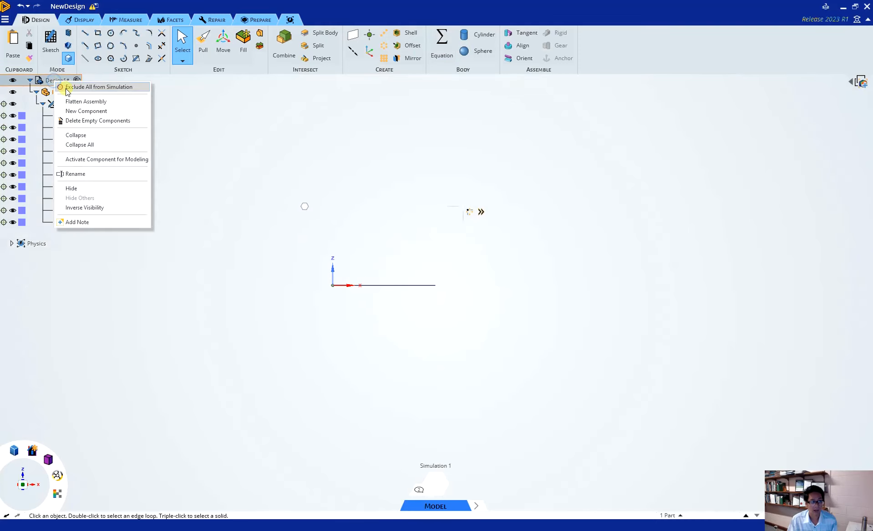
click(79, 111)
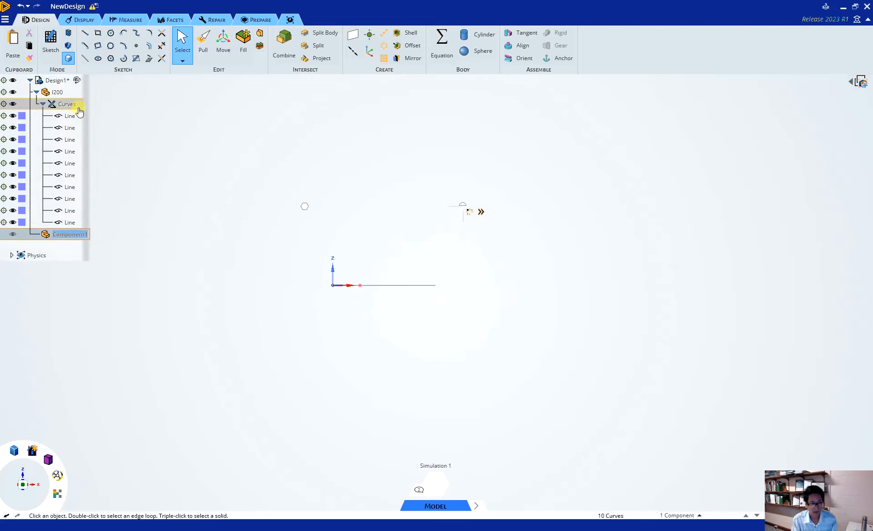
right_click(78, 235)
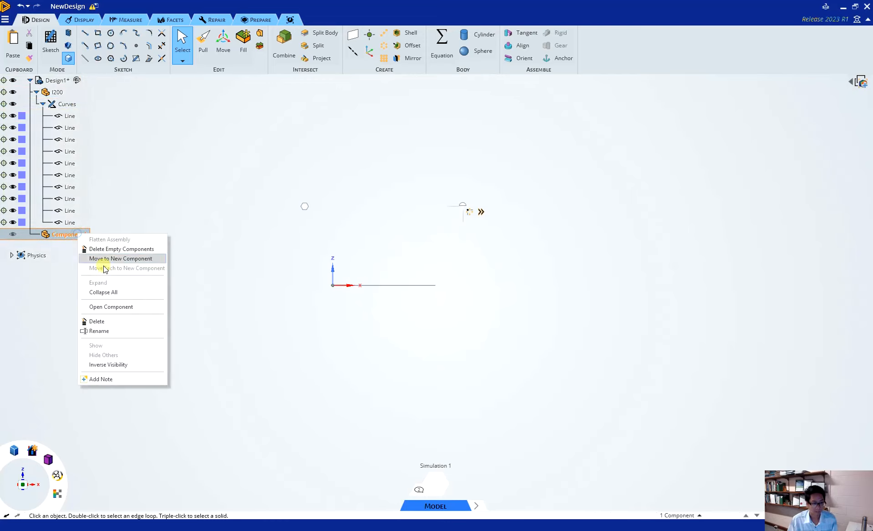
click(105, 328)
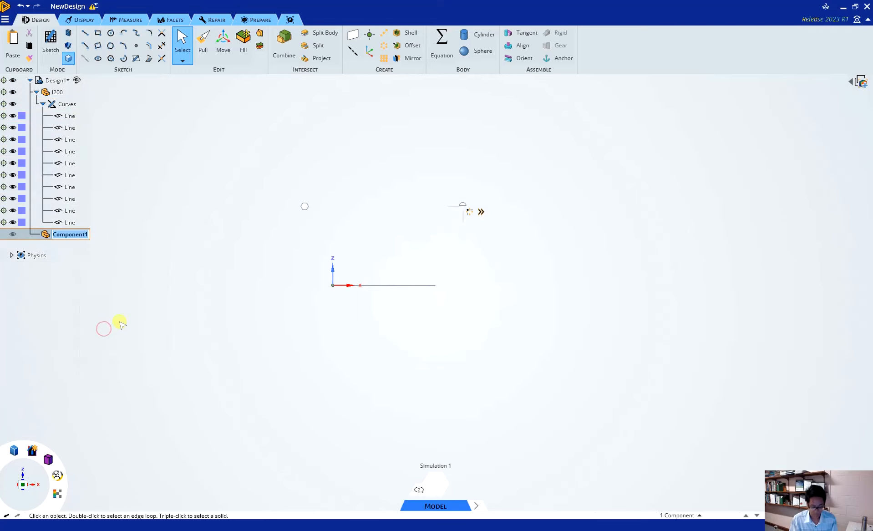
text(AR)
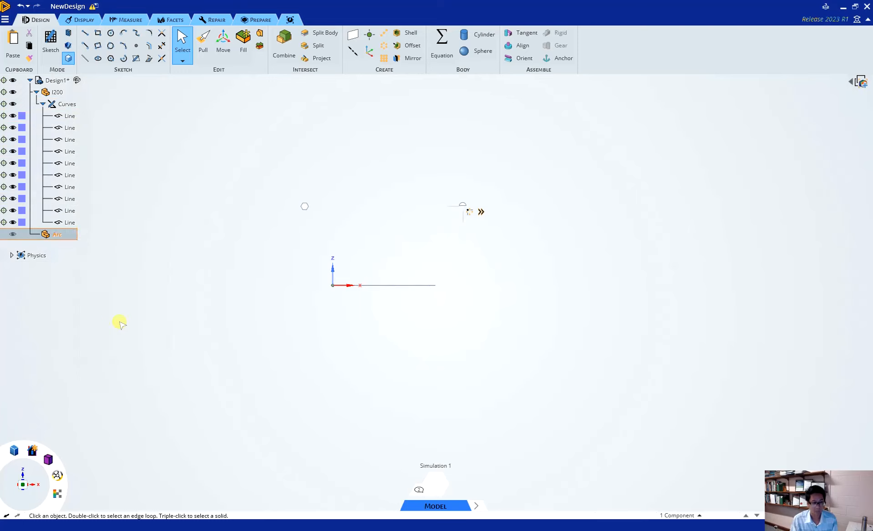
key(Return)
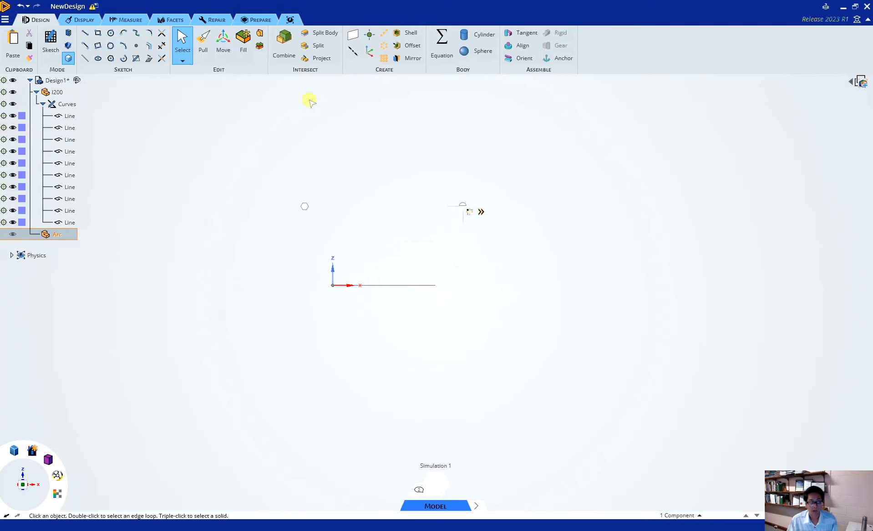
Step: Sketch a three-point arc from the far end of the line chain to the origin, bulging upward with a radius of about 193 m
click(124, 44)
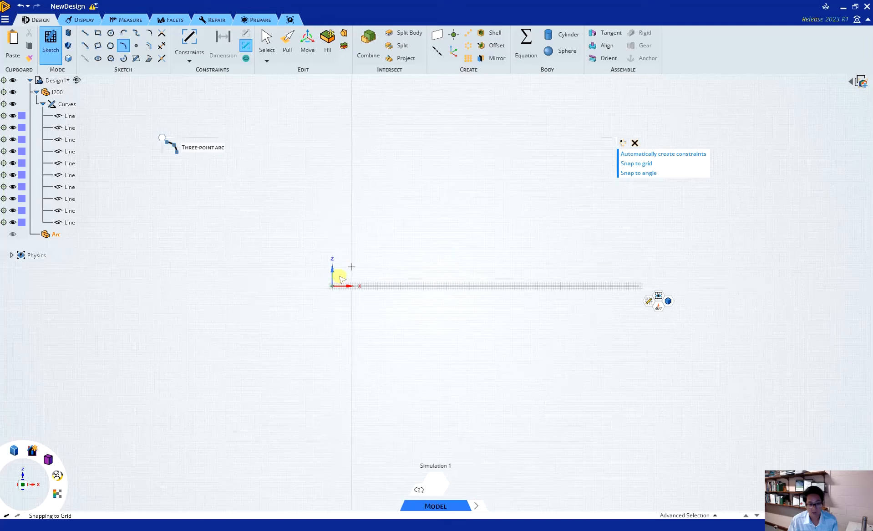
scroll(339, 277, up, 5)
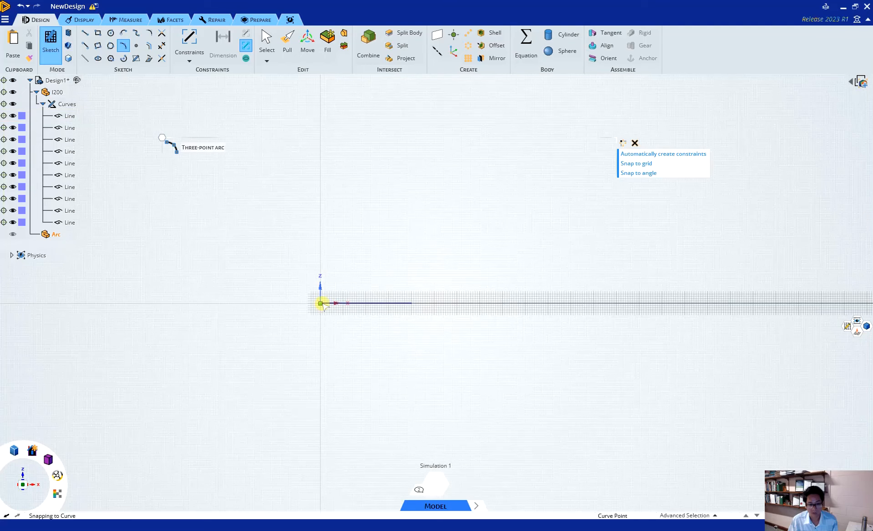
scroll(193, 313, down, 4)
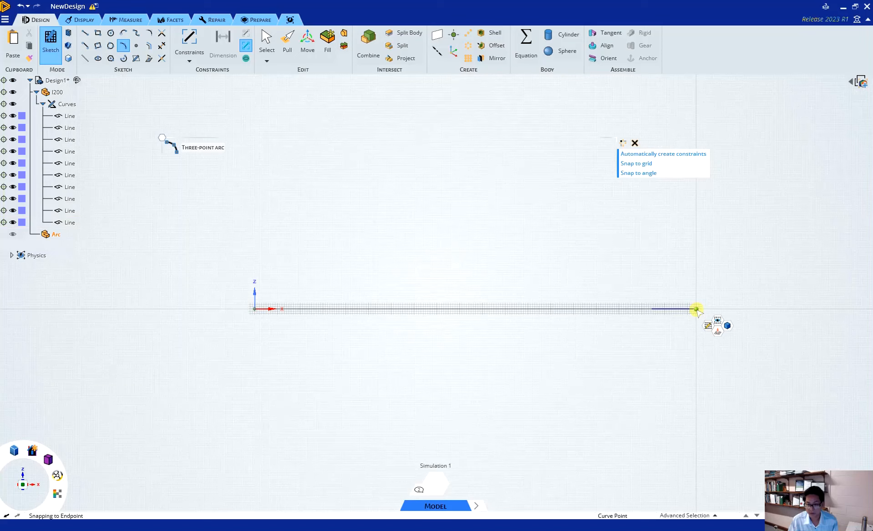
click(697, 309)
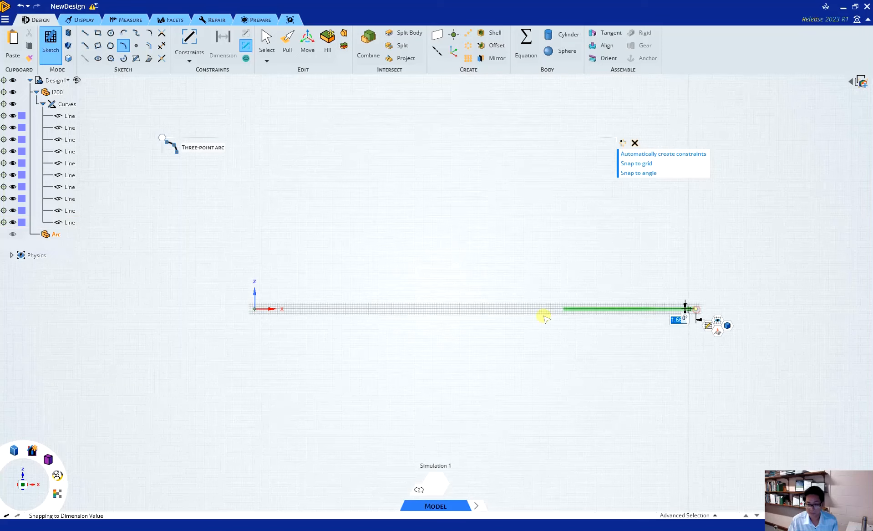
click(255, 309)
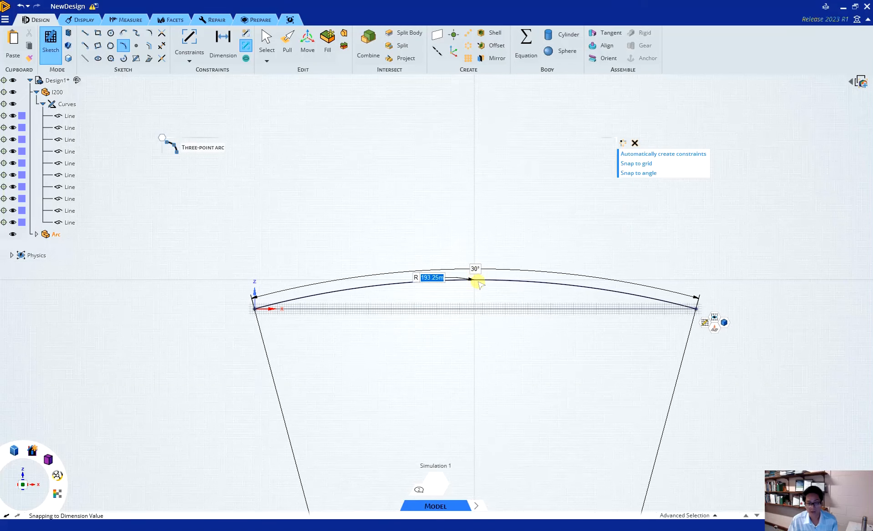
click(476, 279)
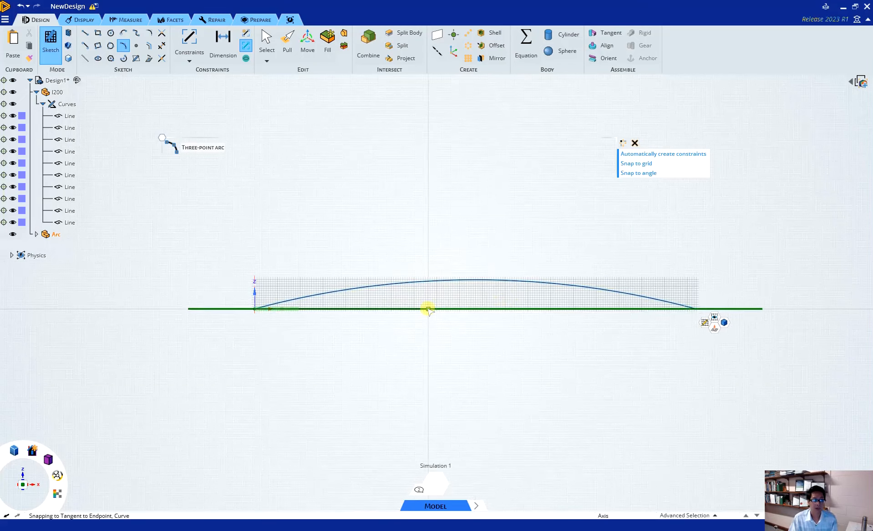
key(Escape)
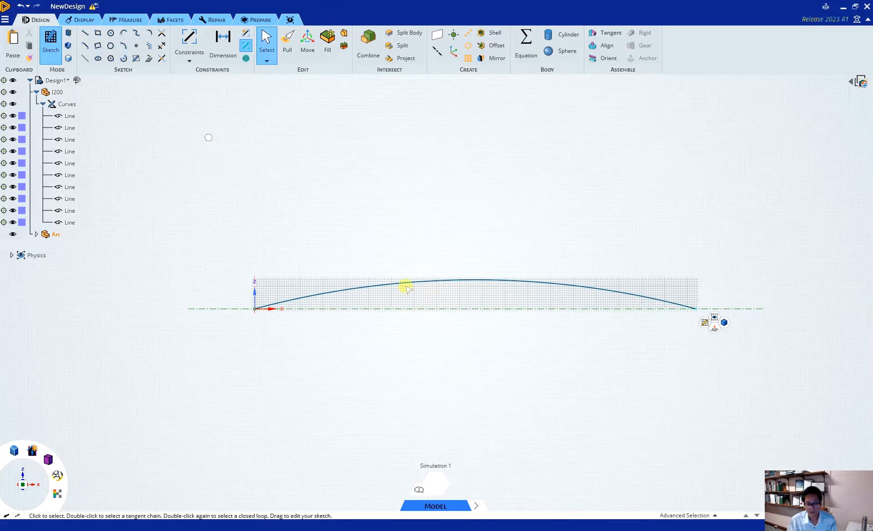
Step: Move the arc's near endpoint exactly onto the origin and check both ends of the arc against the X axis
scroll(242, 311, up, 8)
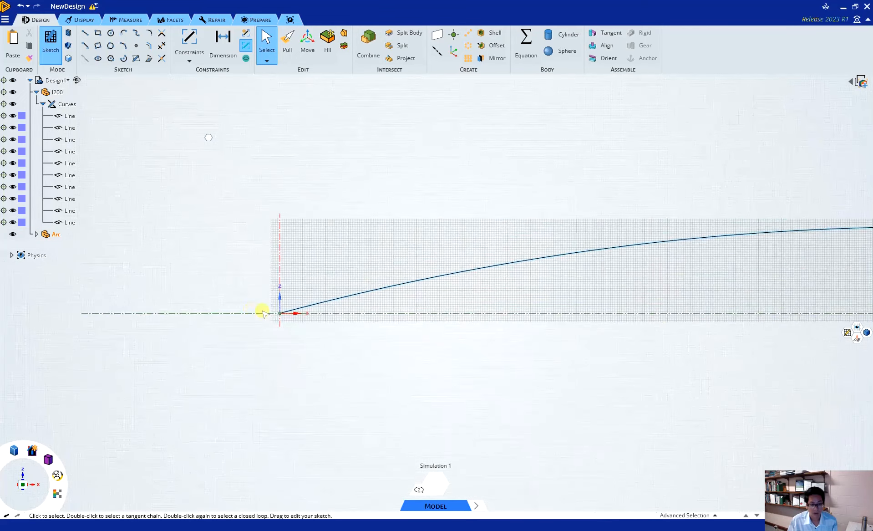
scroll(331, 308, up, 5)
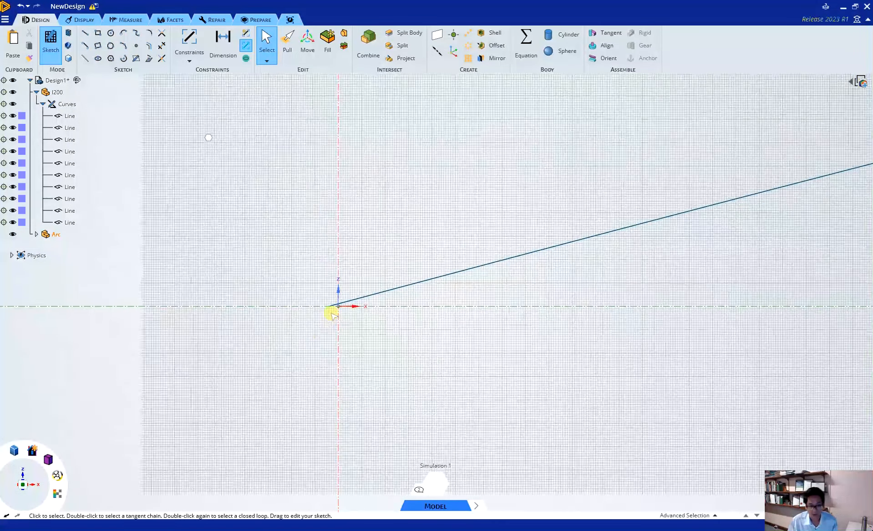
click(337, 287)
click(340, 288)
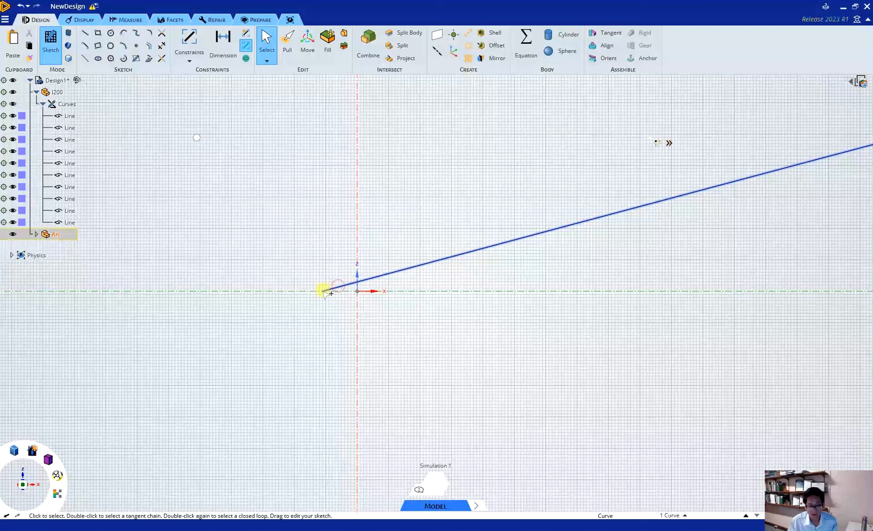
drag(323, 291, 358, 292)
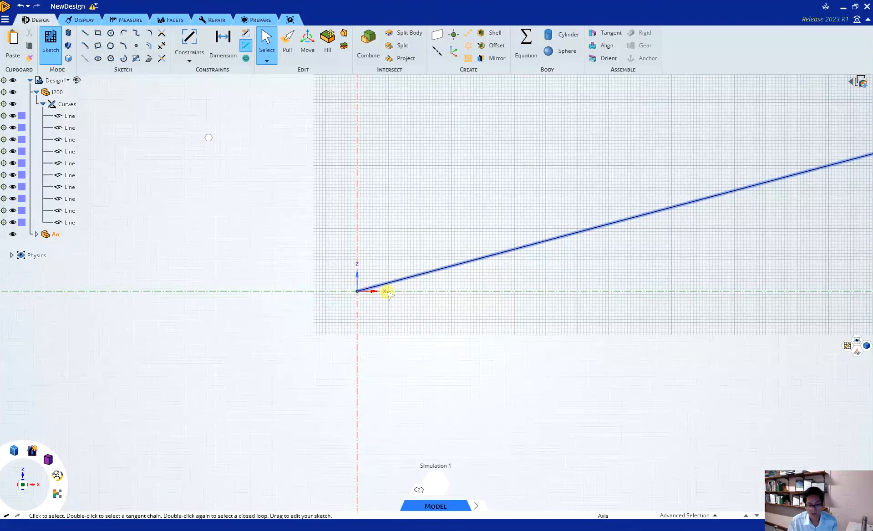
click(388, 291)
click(208, 300)
scroll(191, 307, down, 13)
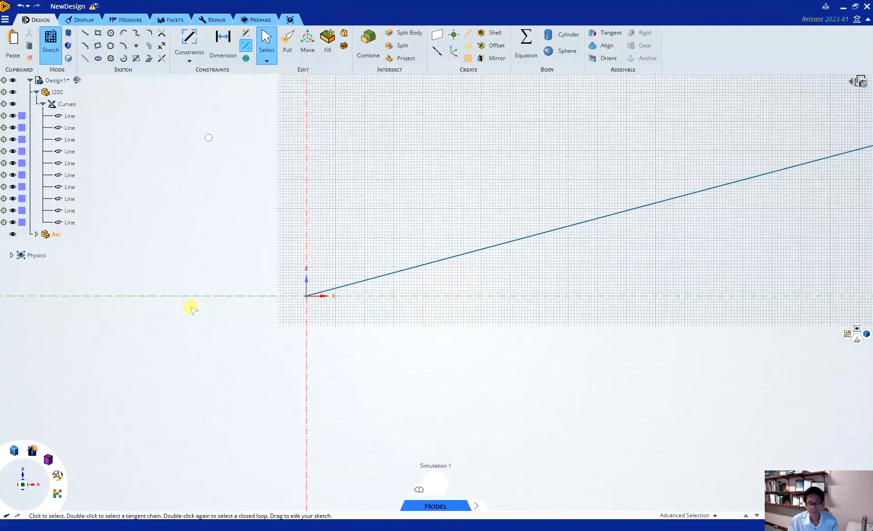
scroll(191, 305, down, 8)
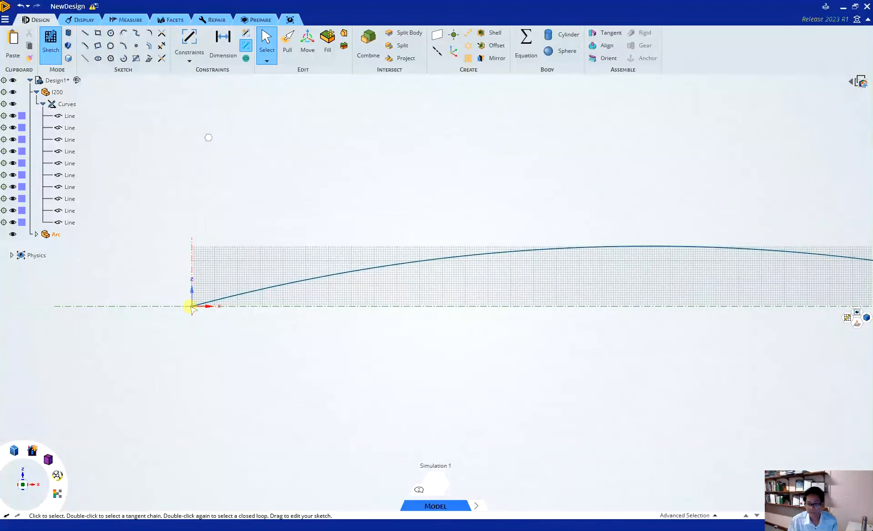
scroll(565, 302, up, 5)
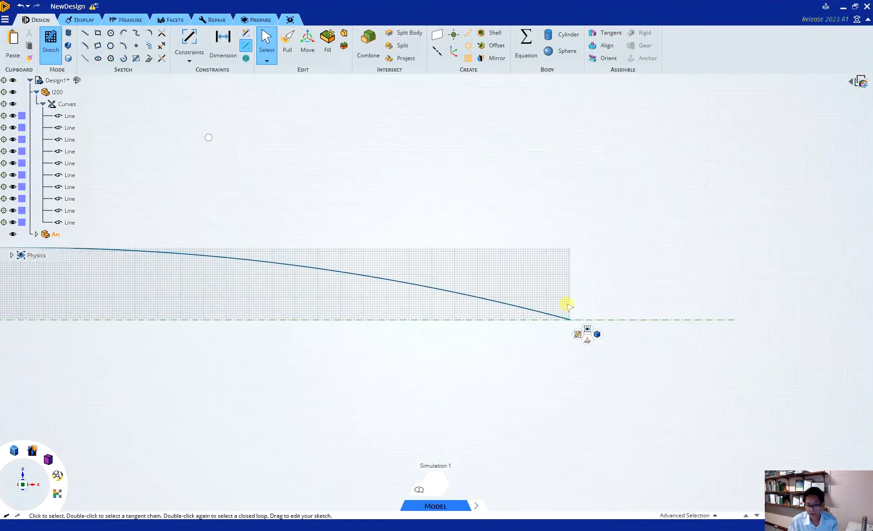
scroll(571, 303, down, 3)
scroll(570, 312, down, 3)
scroll(374, 283, up, 3)
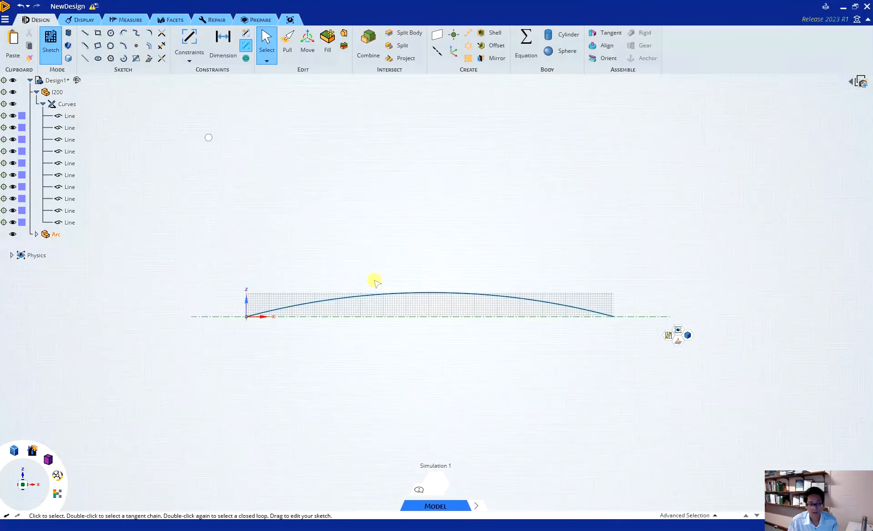
Step: Create another component under Design1 and name it I250
click(67, 103)
click(55, 83)
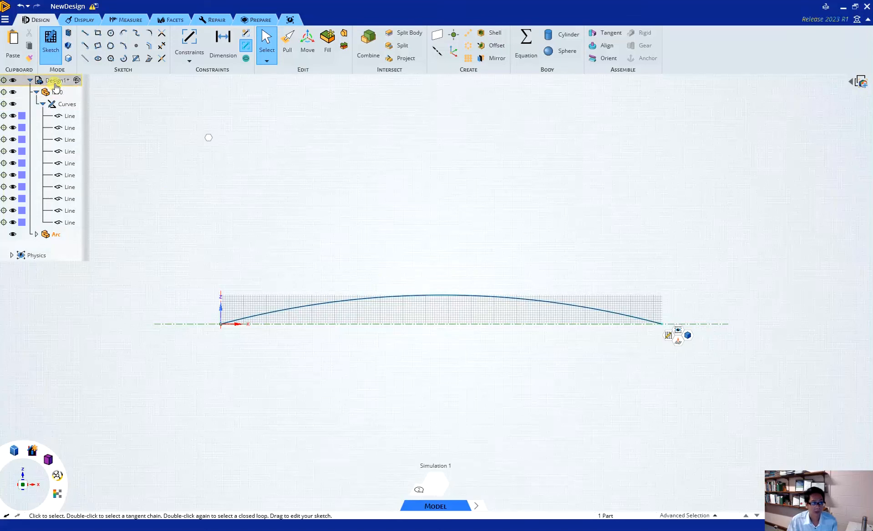
right_click(55, 84)
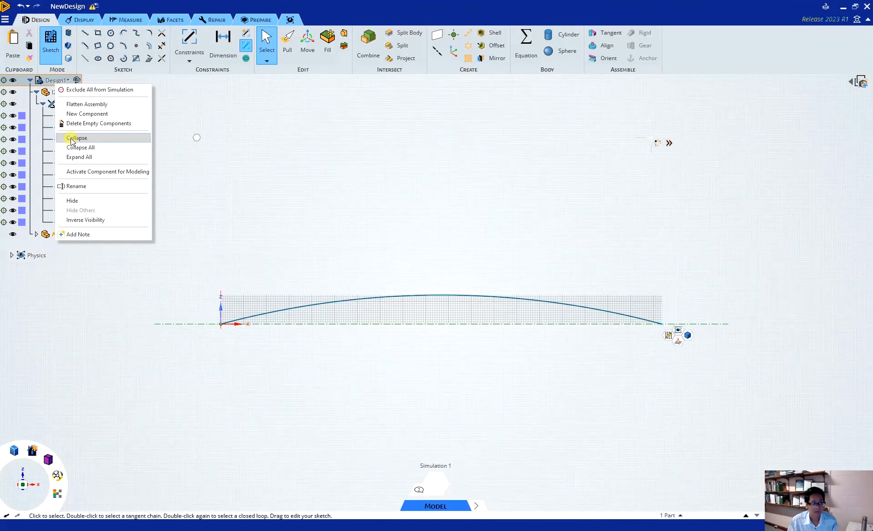
click(85, 113)
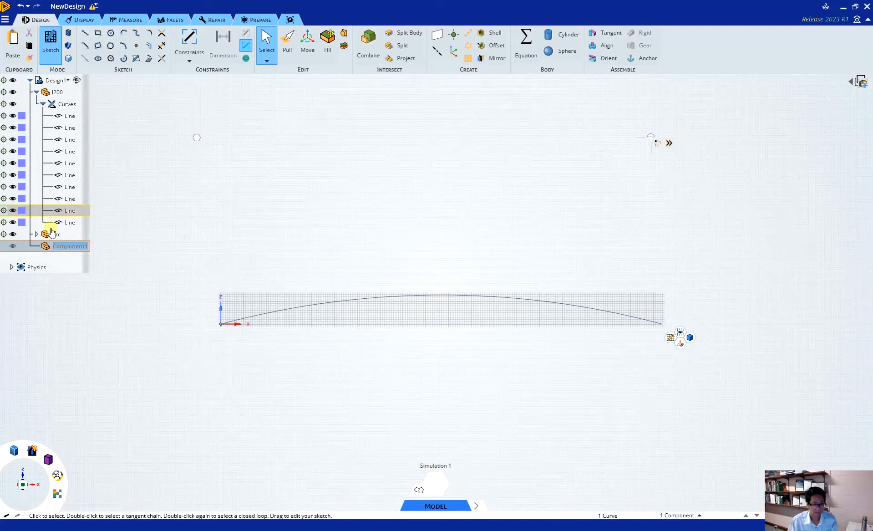
right_click(81, 245)
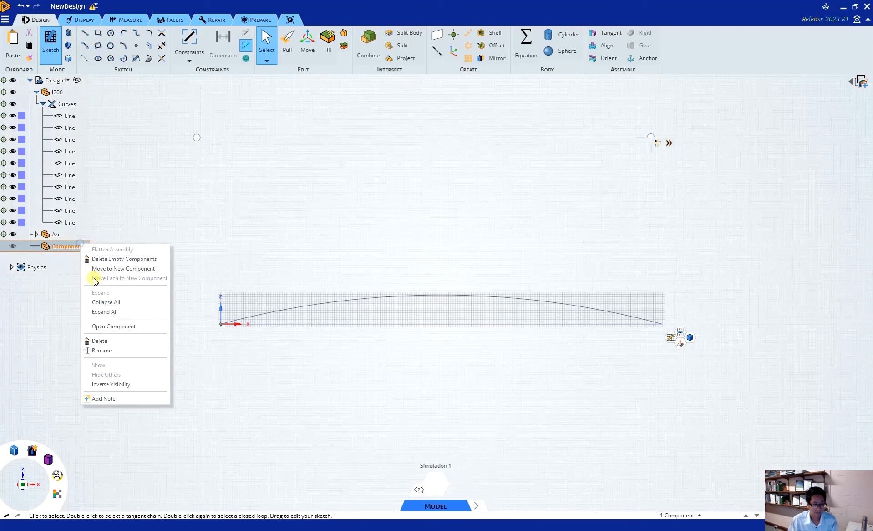
click(108, 350)
text(I250)
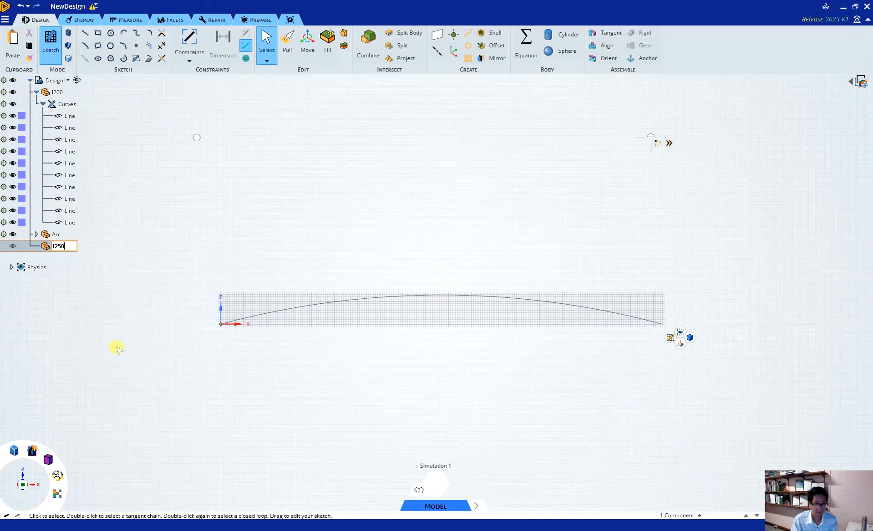
key(Return)
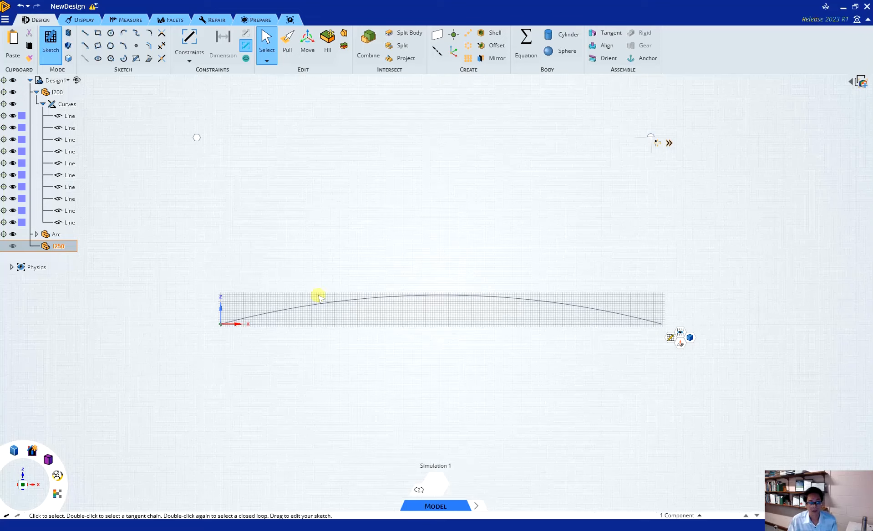
Step: Sketch a vertical line about 2.4 m long from the first joint of the horizontal line chain up to the arc
click(86, 34)
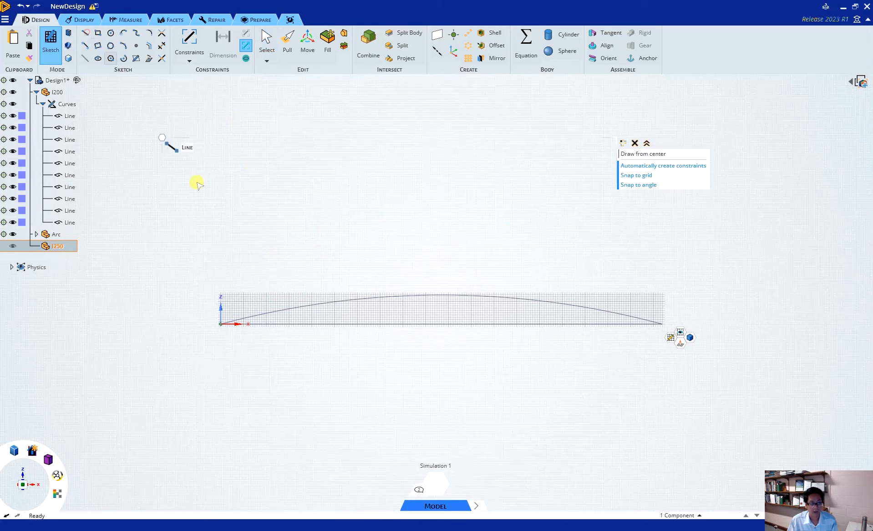
click(265, 324)
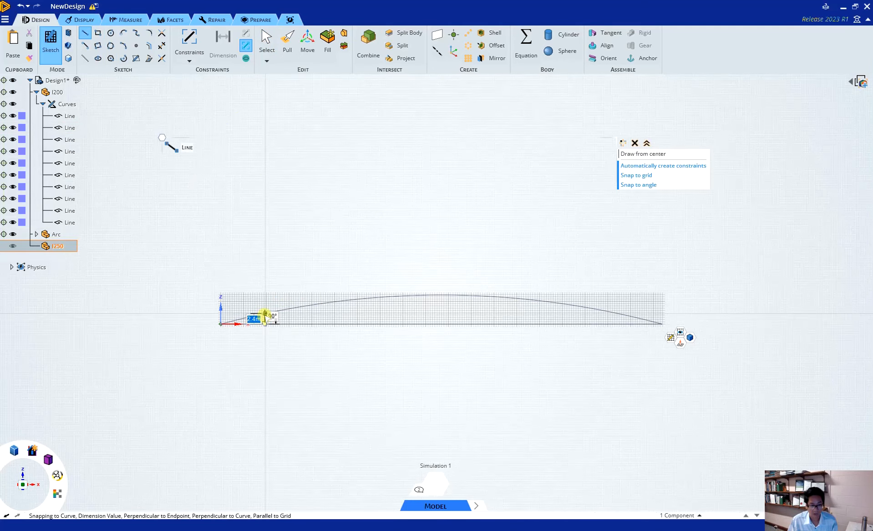
click(265, 313)
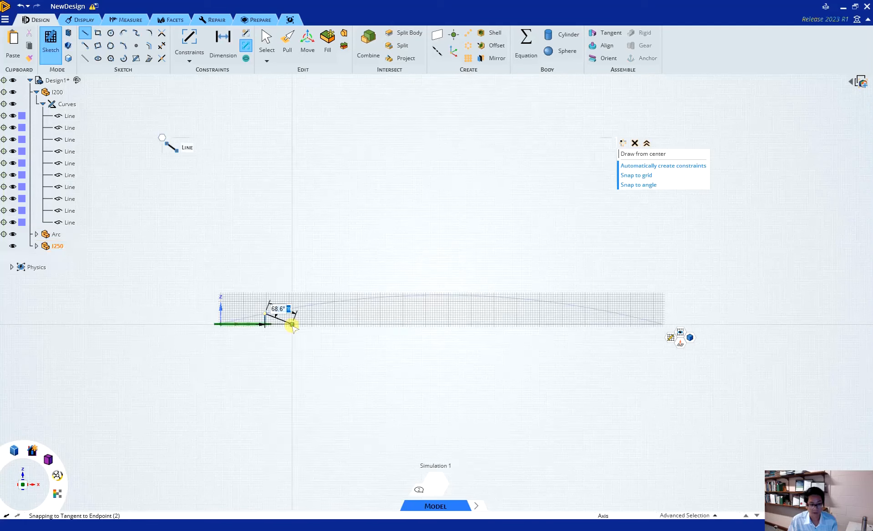
key(Escape)
key(Escape)
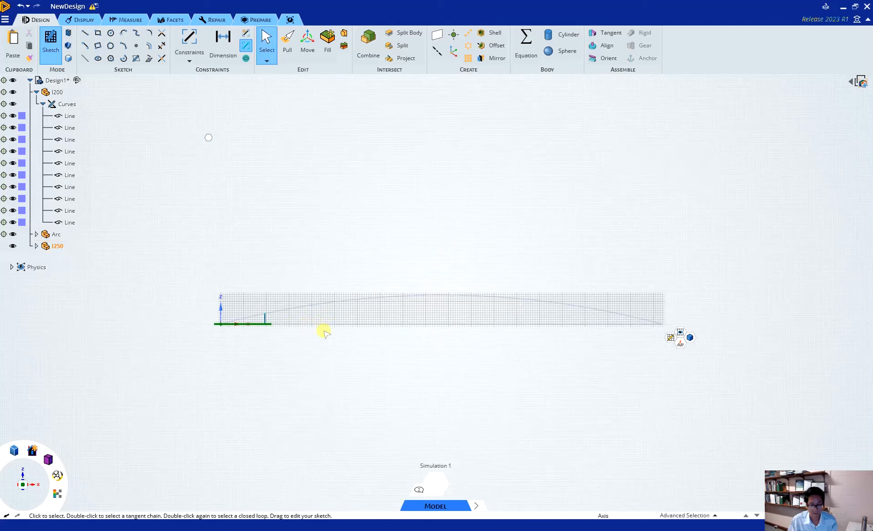
Step: Enable 3D sketching mode and set the model to the isometric view
key(l)
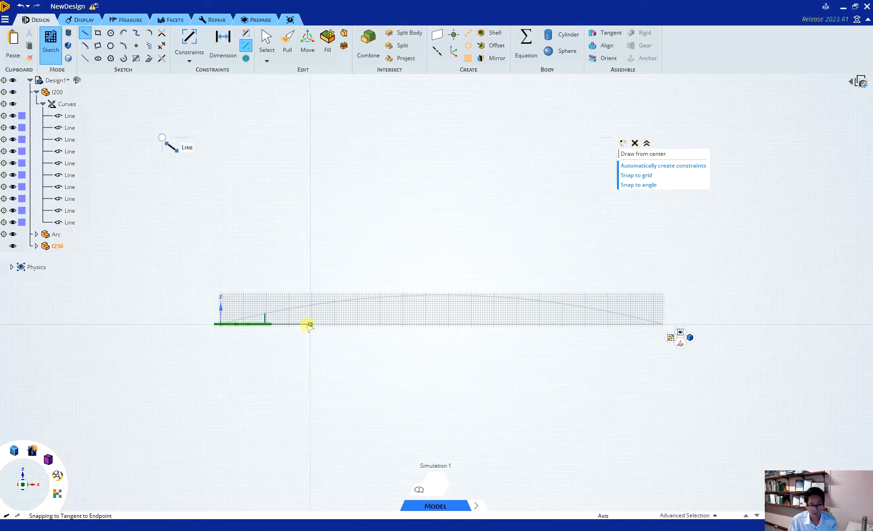
click(320, 324)
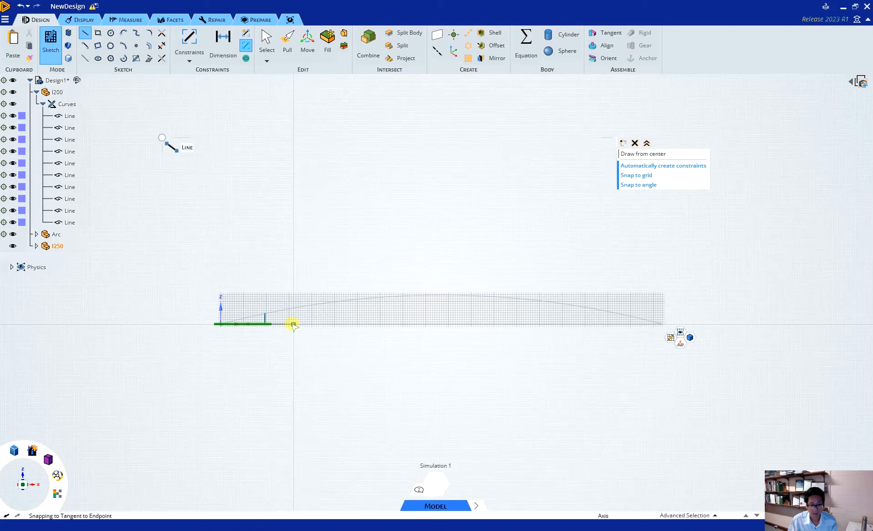
click(69, 46)
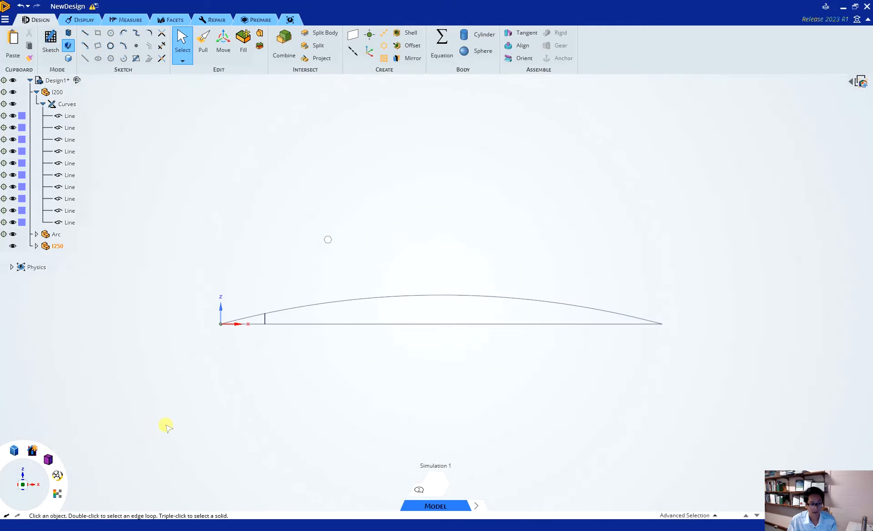
mouse_move(48, 459)
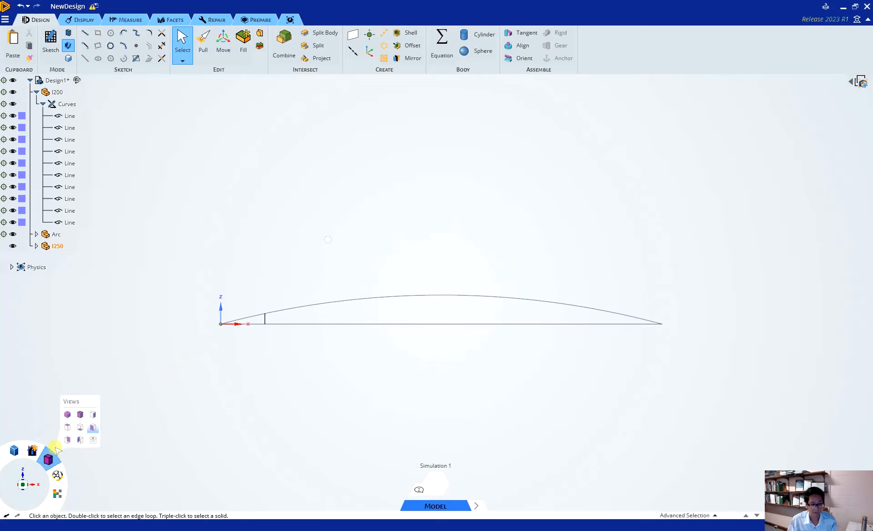
click(67, 414)
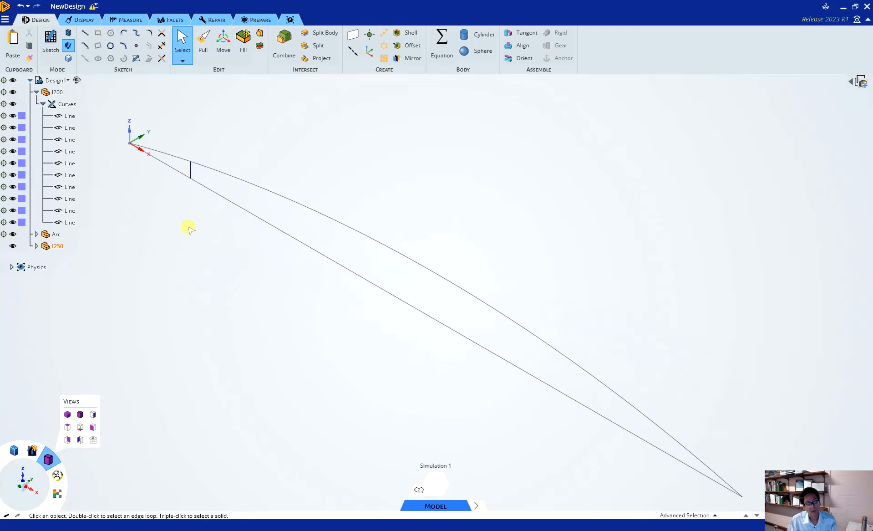
Step: Draw vertical lines from the second and each following joint of the horizontal line chain up to the arc
click(84, 33)
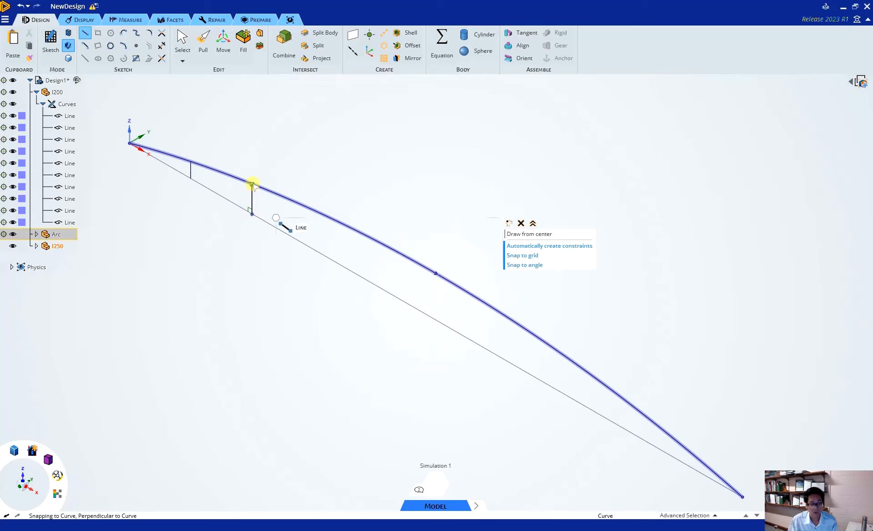
click(265, 243)
click(267, 247)
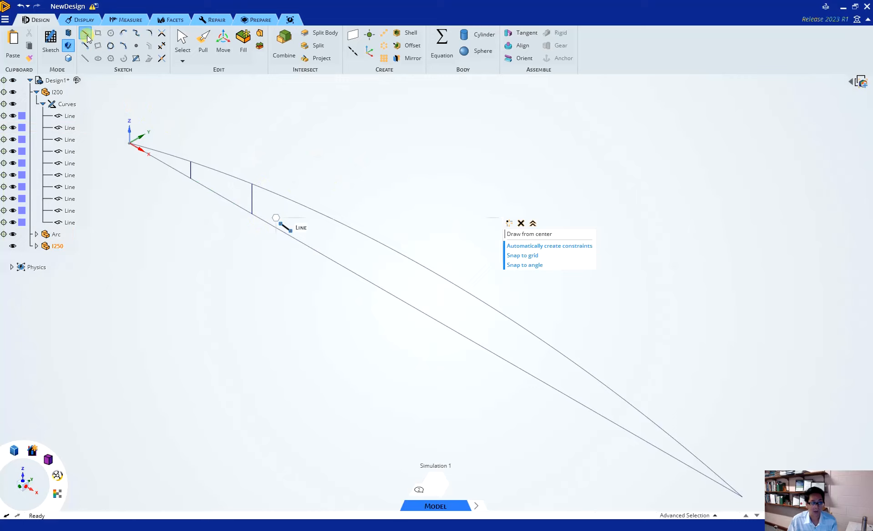
click(313, 250)
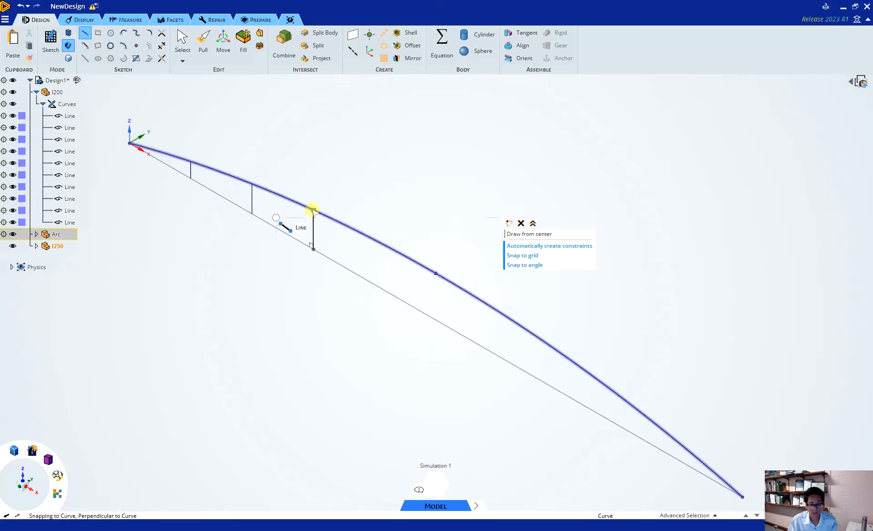
click(374, 276)
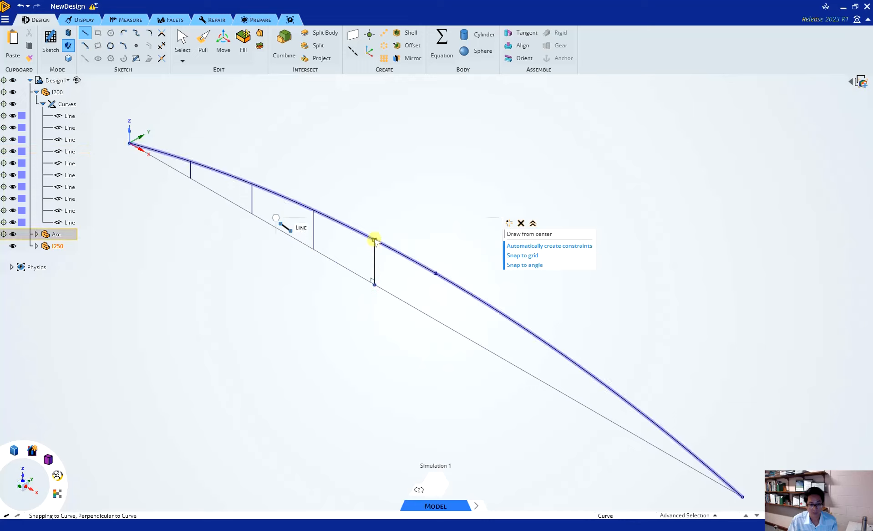
click(375, 239)
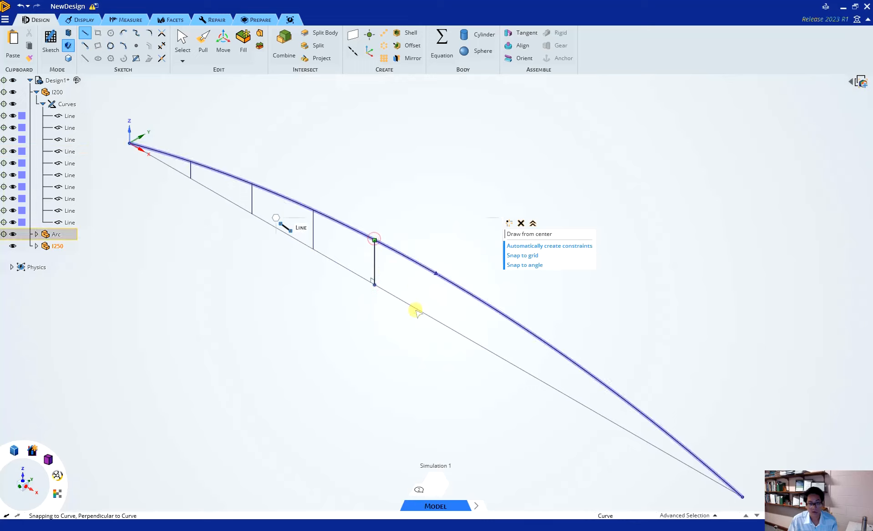
click(436, 320)
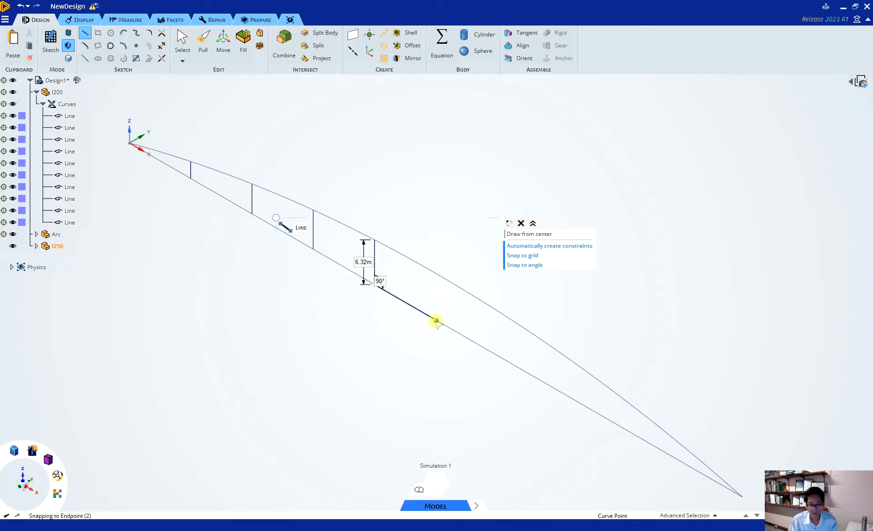
click(435, 274)
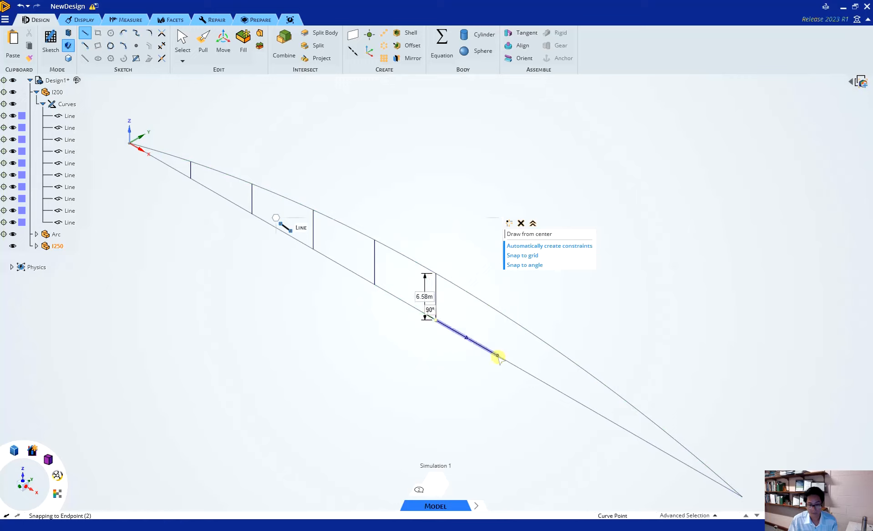
click(497, 355)
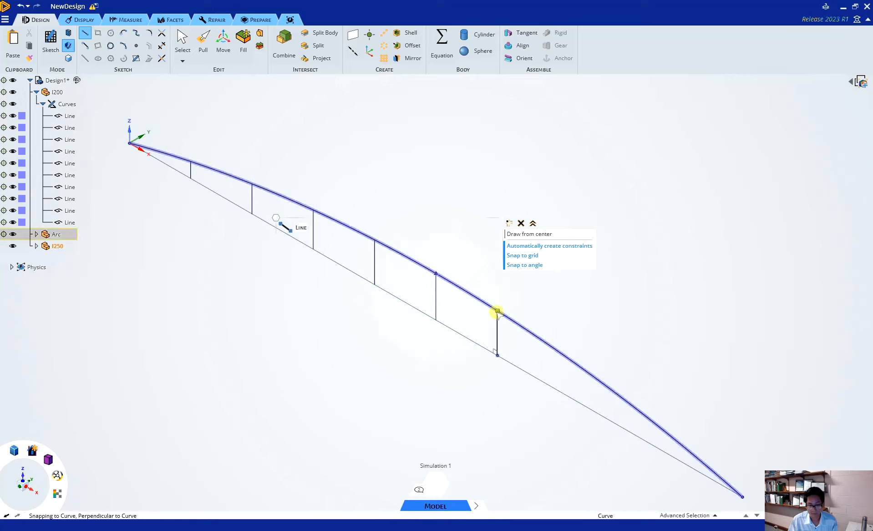
click(556, 391)
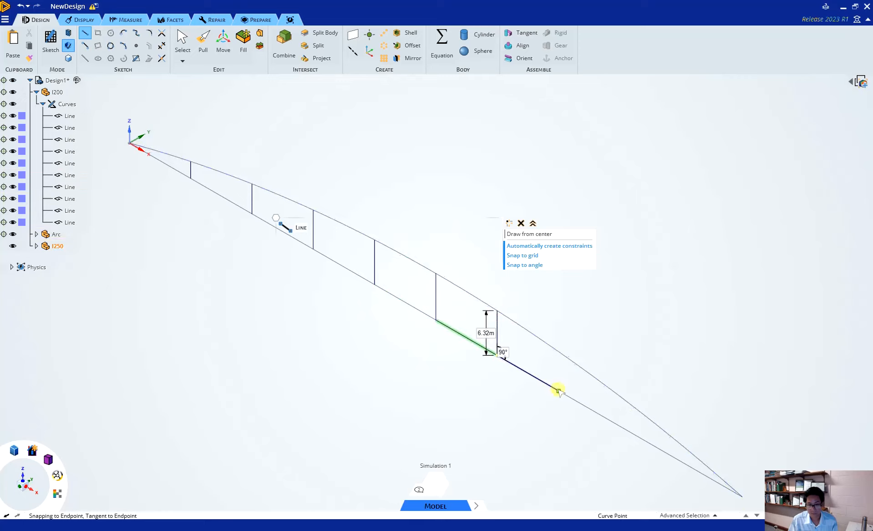
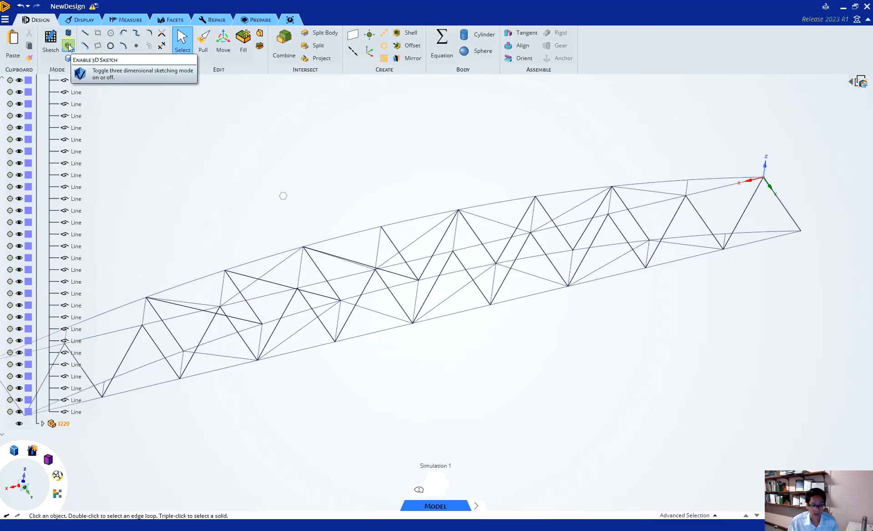
Step: Enable 3D sketching mode for the arch truss model
click(69, 46)
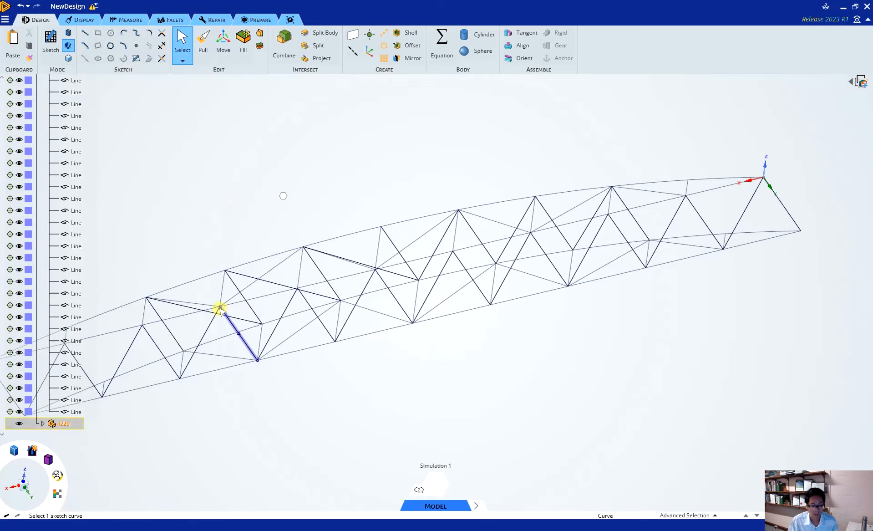
mouse_move(461, 386)
middle_down()
mouse_move(480, 326)
mouse_move(491, 320)
mouse_move(493, 346)
mouse_move(512, 365)
mouse_move(606, 396)
mouse_move(353, 360)
mouse_move(436, 390)
middle_up()
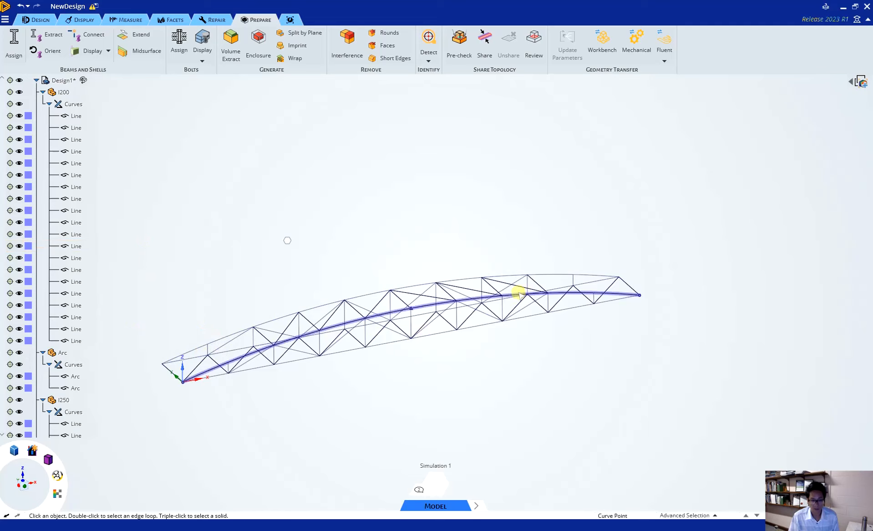
Step: Select all lines of the I200 component for beam assignment and limit the section shapes to Rectangular
click(76, 114)
shift+click(70, 339)
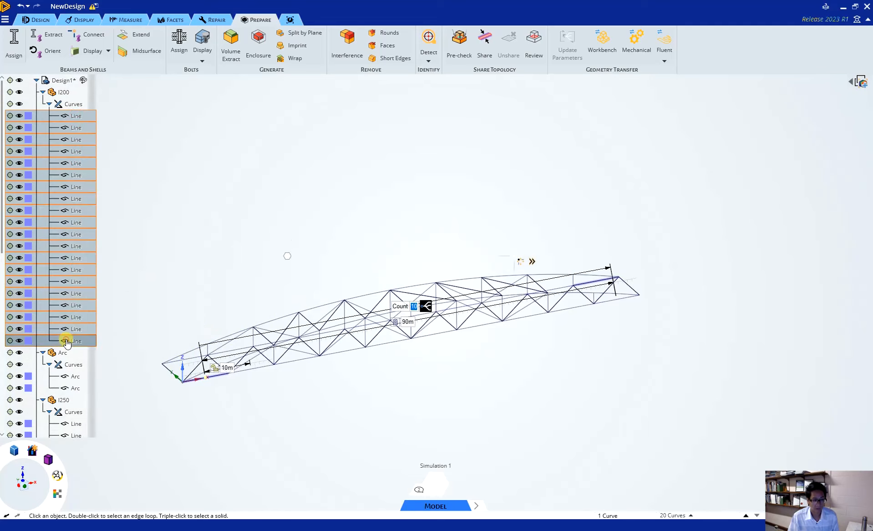
click(249, 21)
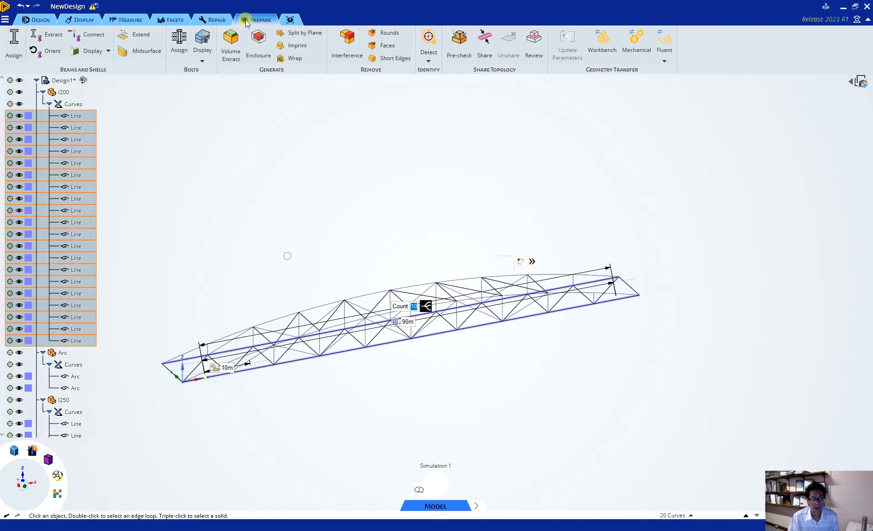
click(12, 40)
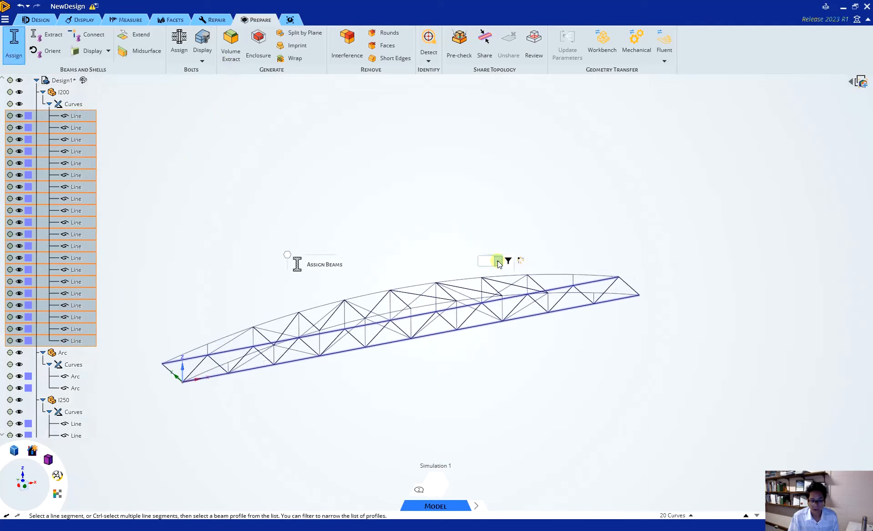
click(499, 262)
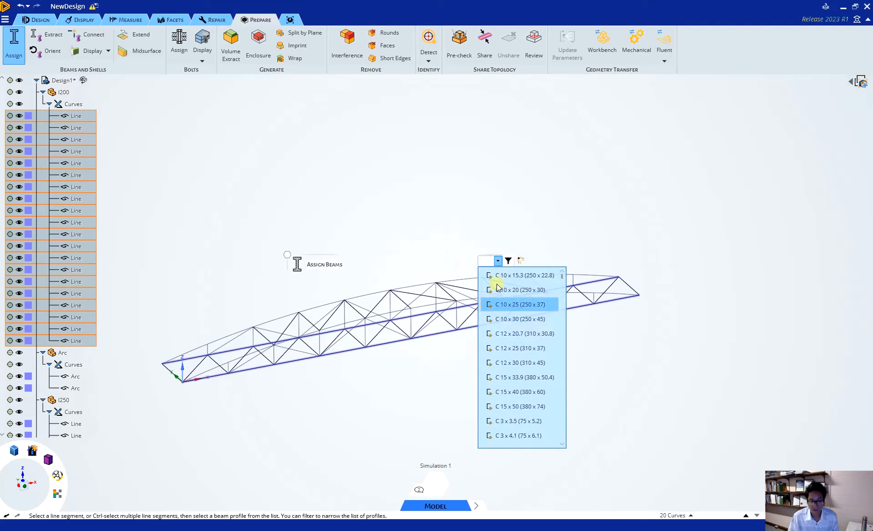
click(498, 261)
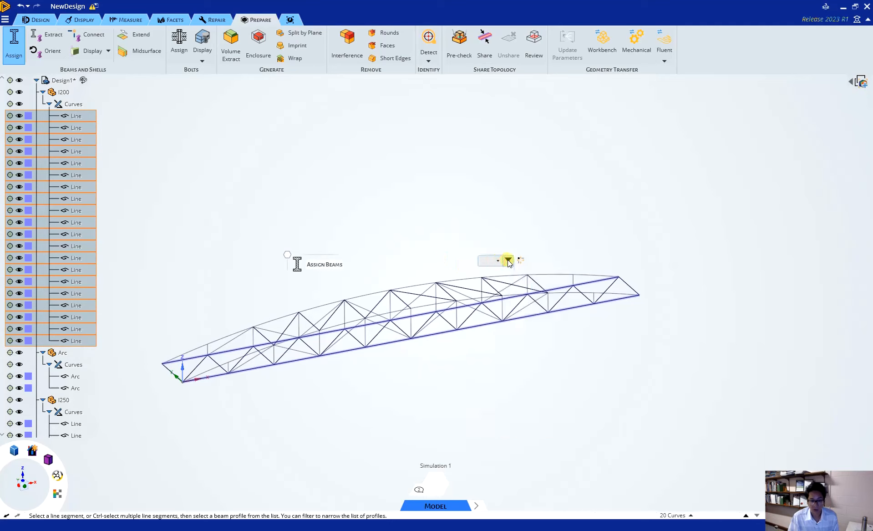
click(508, 260)
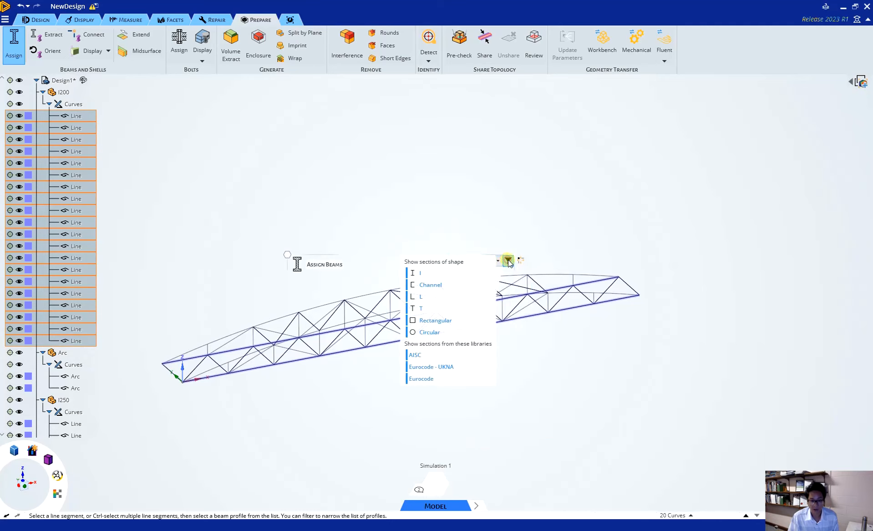
click(423, 275)
click(423, 296)
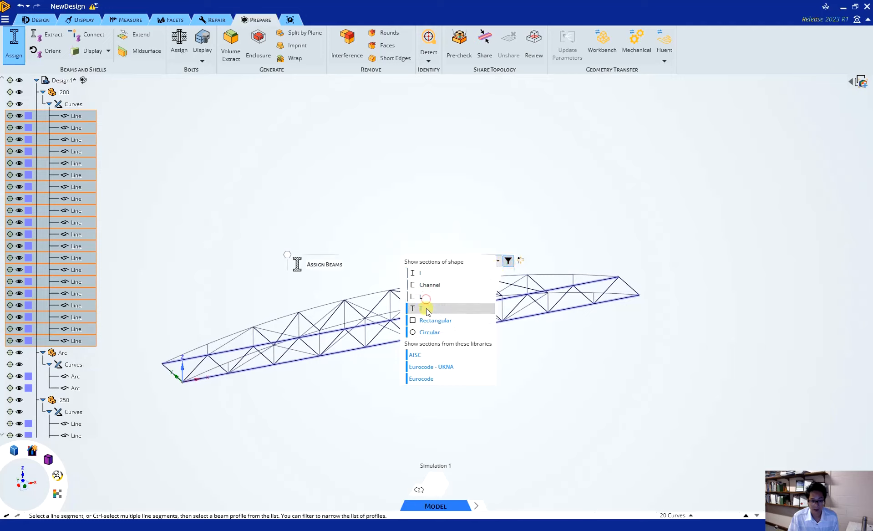
click(428, 307)
click(439, 333)
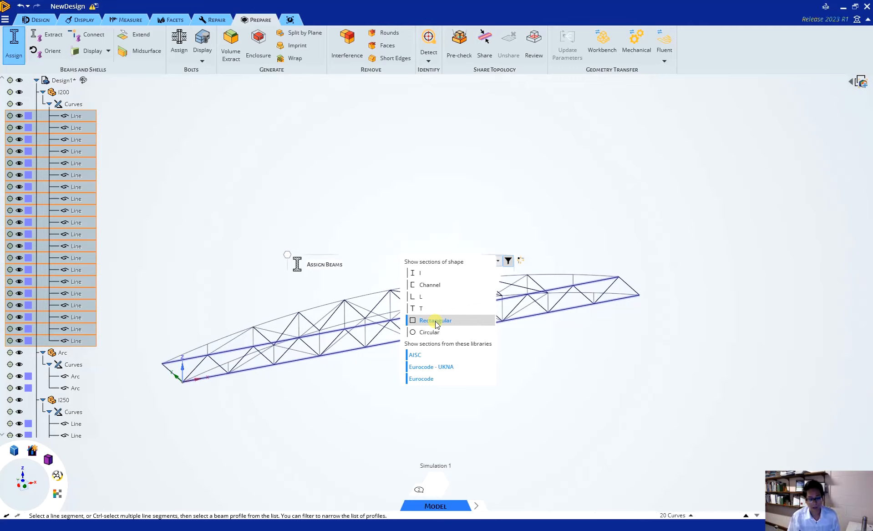
Step: Assign the RHS 200 x 150 x 10.0 beam section to the selected I200 lines and view its dimensions
click(500, 262)
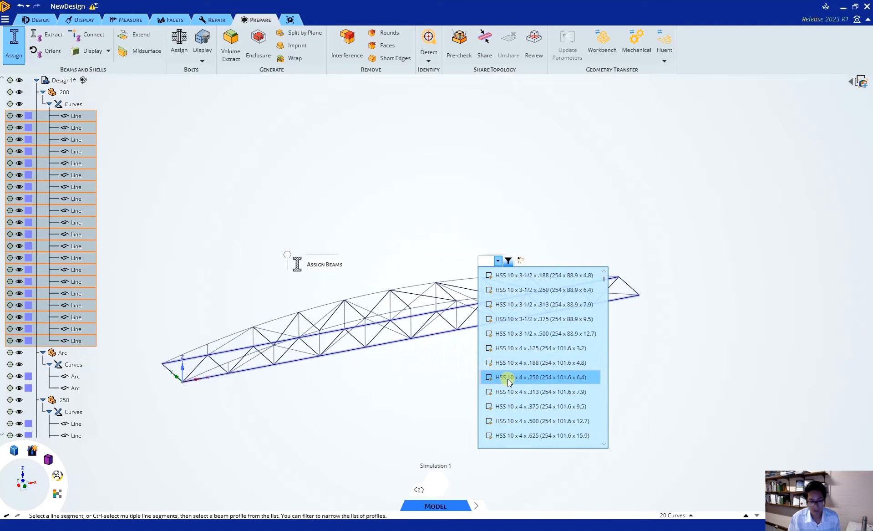
scroll(552, 363, down, 10)
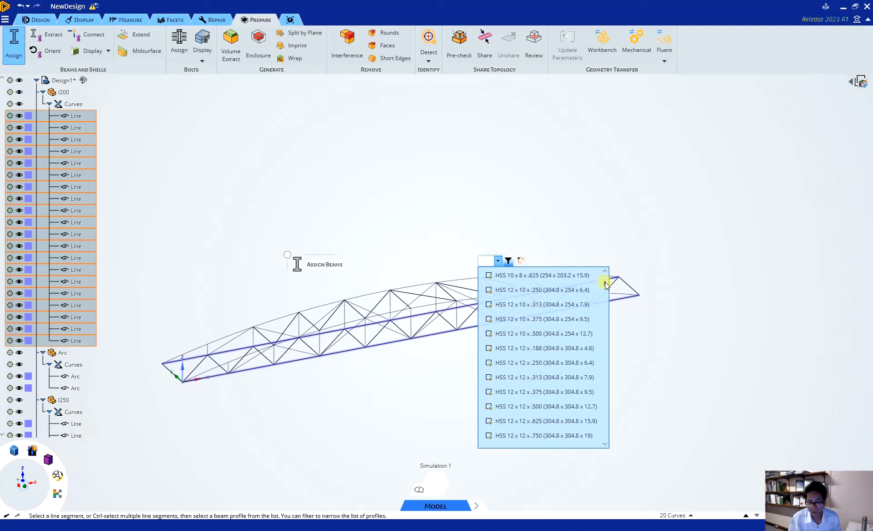
drag(605, 285, 614, 367)
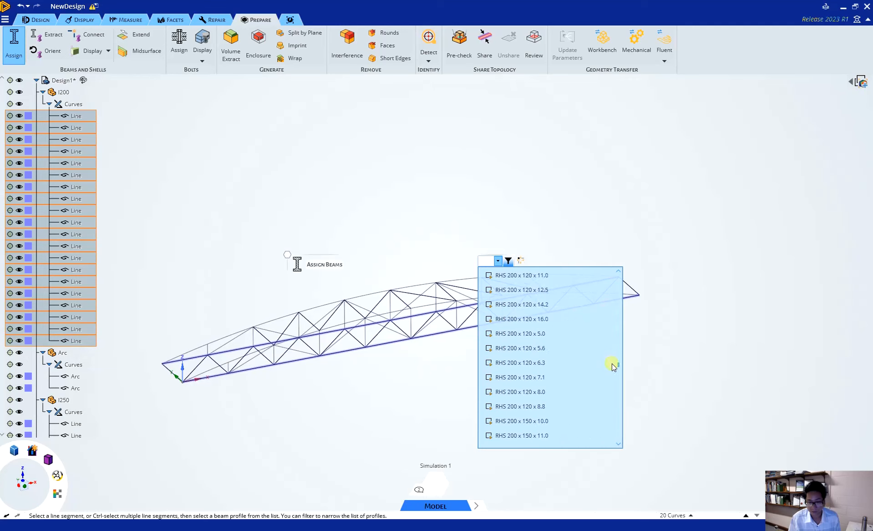
click(548, 421)
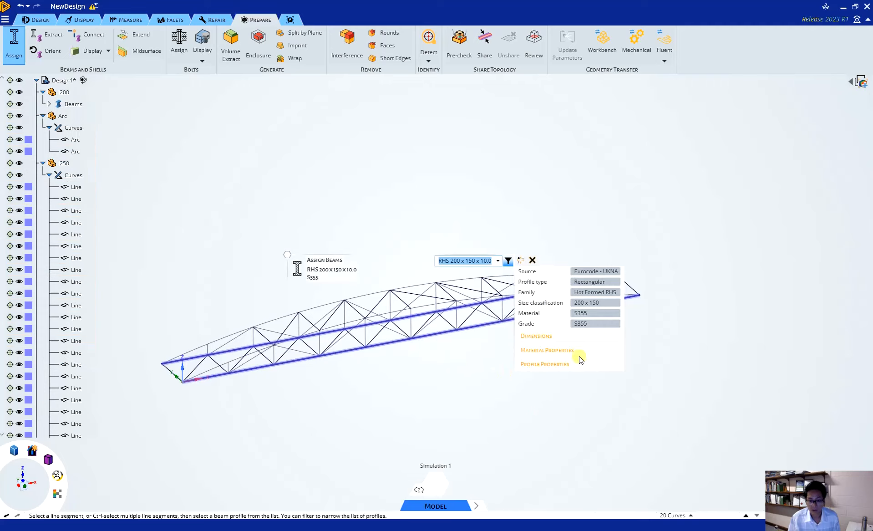
click(574, 337)
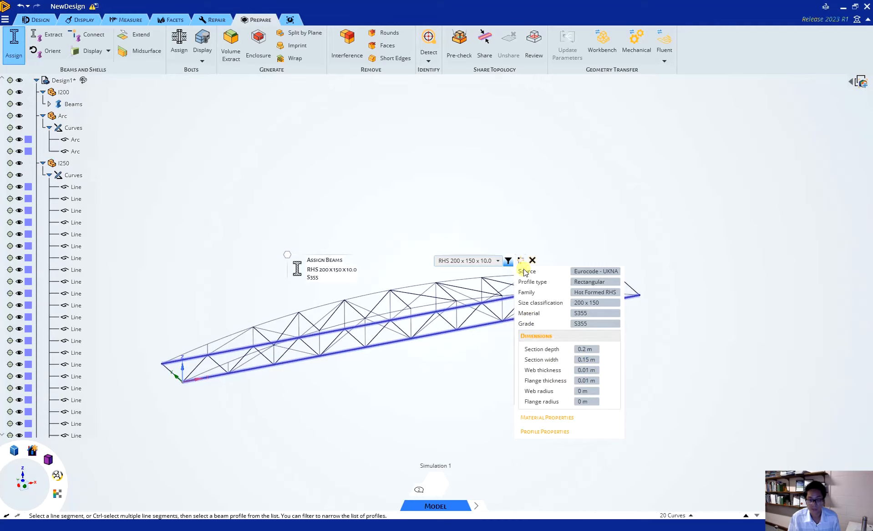
click(467, 386)
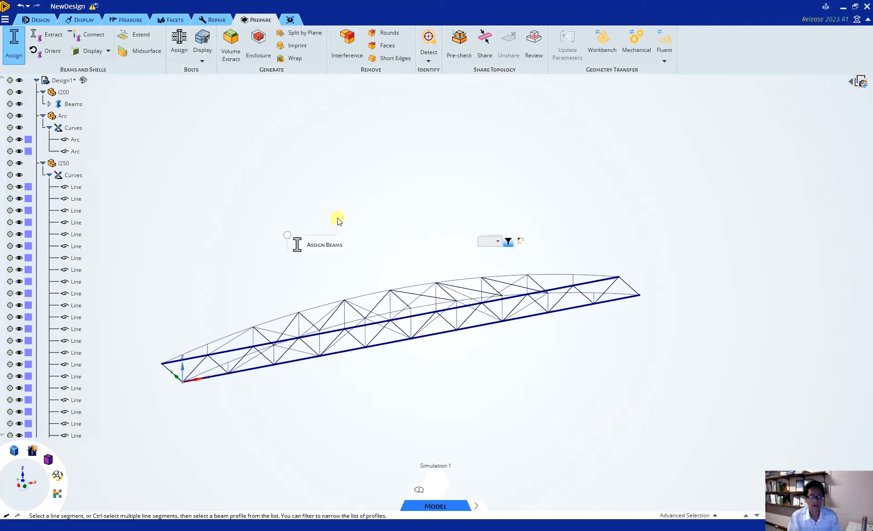
key(Escape)
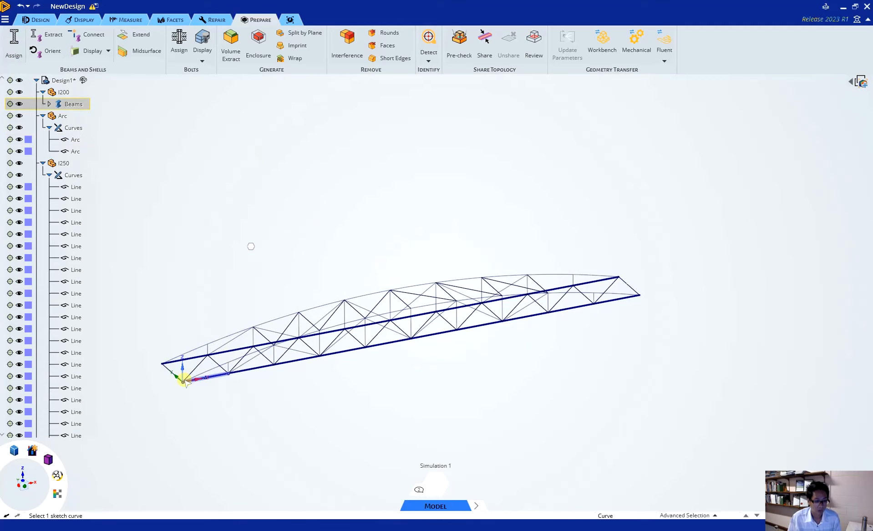
Step: Display the 3D profiles of the beams
scroll(181, 390, down, 3)
scroll(189, 364, up, 6)
scroll(189, 364, up, 5)
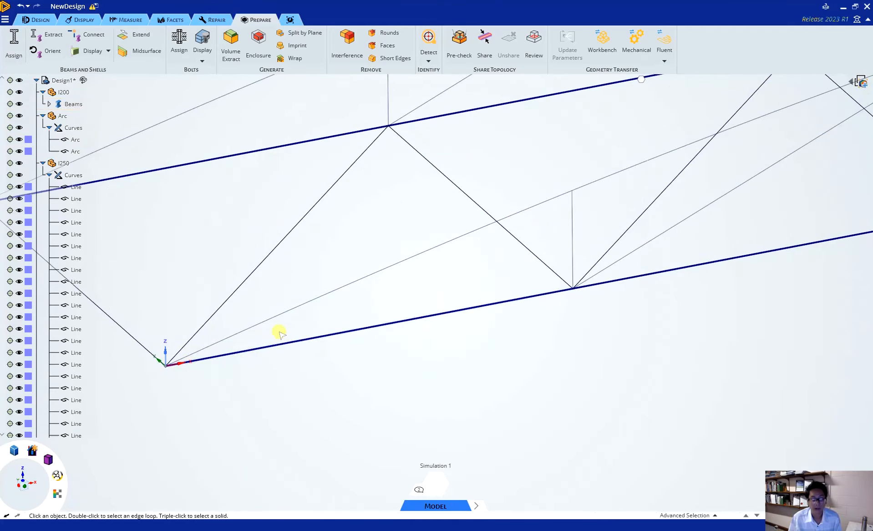
click(95, 51)
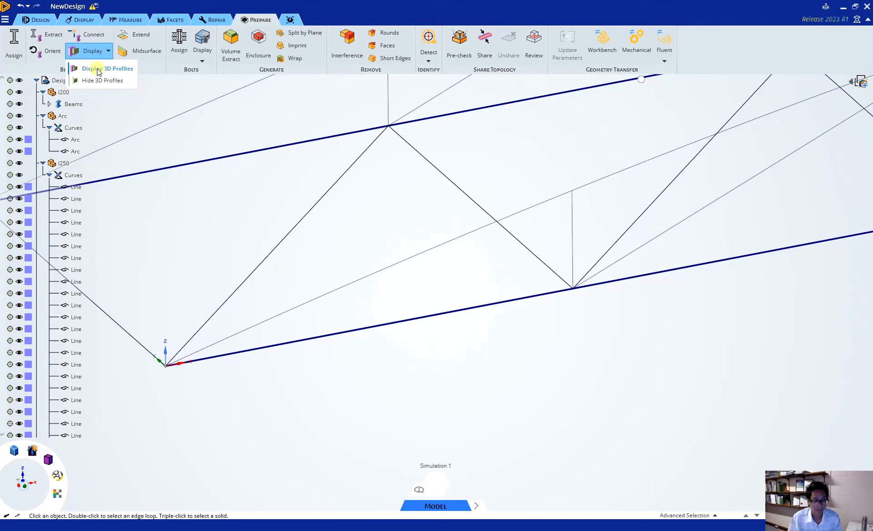
click(97, 68)
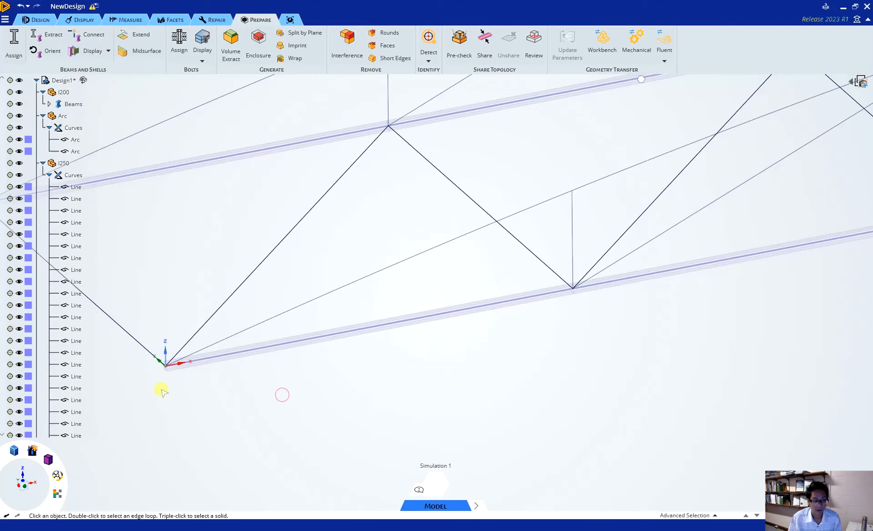
Step: Examine the shape and orientation of the rectangular beam profile at the origin end of the bottom segments
middle_drag(278, 381, 189, 378)
scroll(162, 368, up, 6)
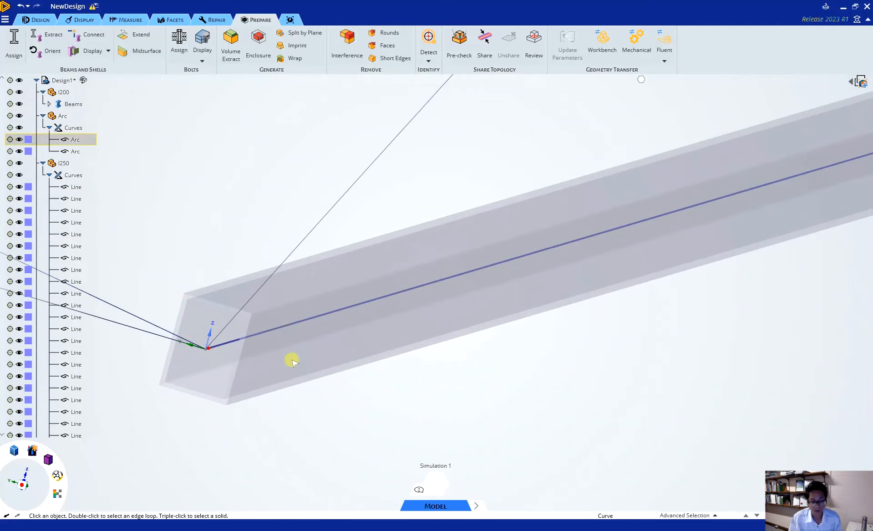
scroll(237, 359, up, 4)
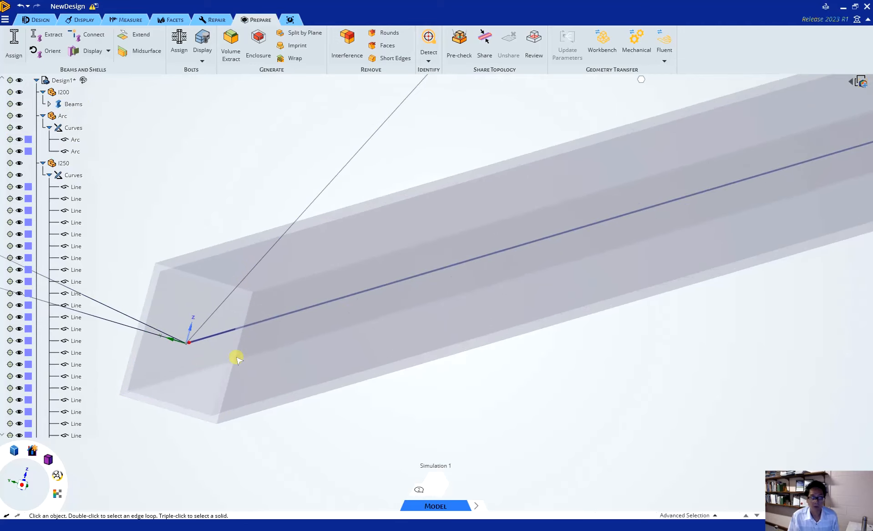
scroll(238, 362, up, 1)
scroll(238, 362, down, 6)
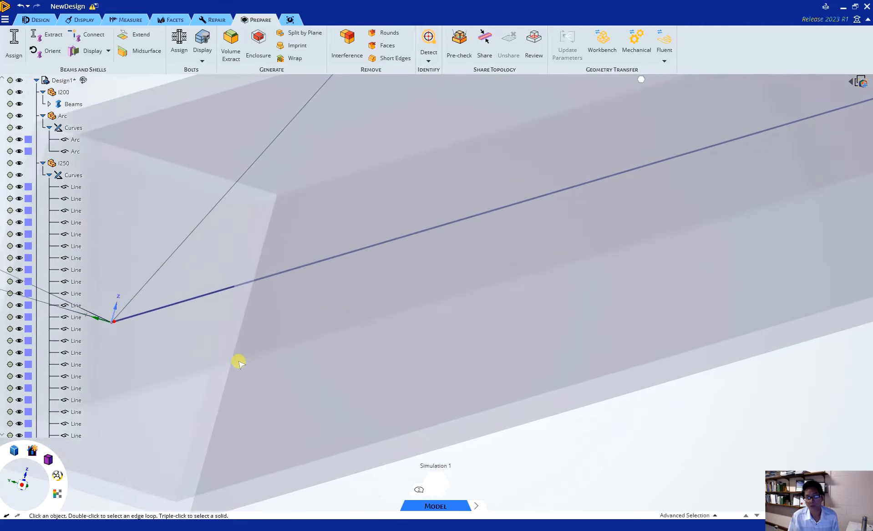
scroll(237, 362, down, 10)
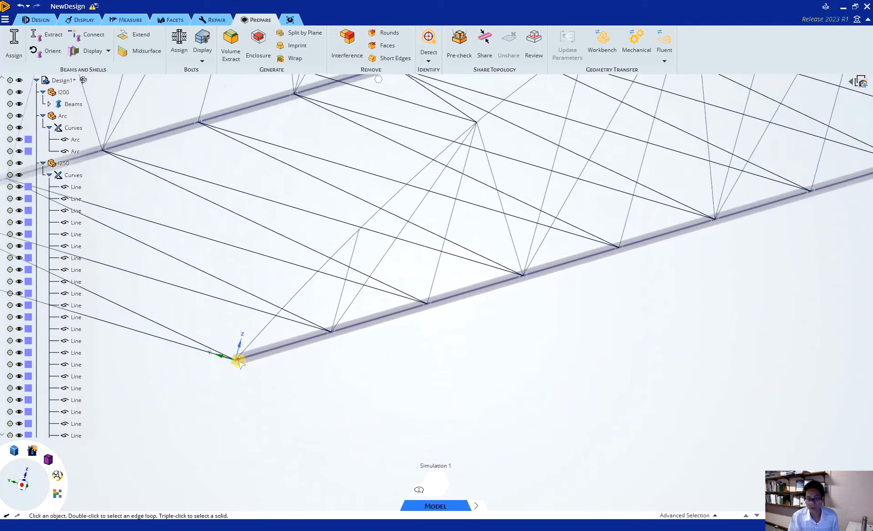
middle_drag(366, 371, 327, 375)
scroll(327, 374, up, 2)
scroll(326, 375, down, 5)
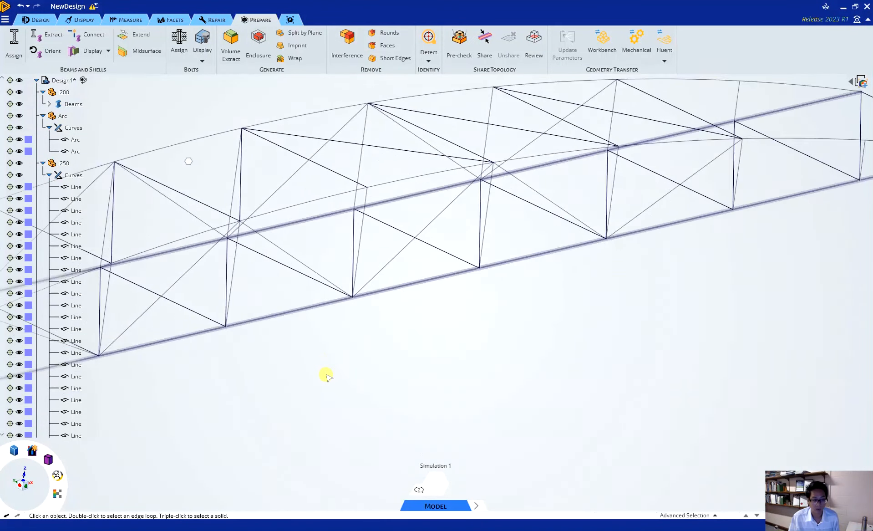
Step: Select both curves of the Arc component for beam assignment and limit the section shapes to Circular
click(72, 140)
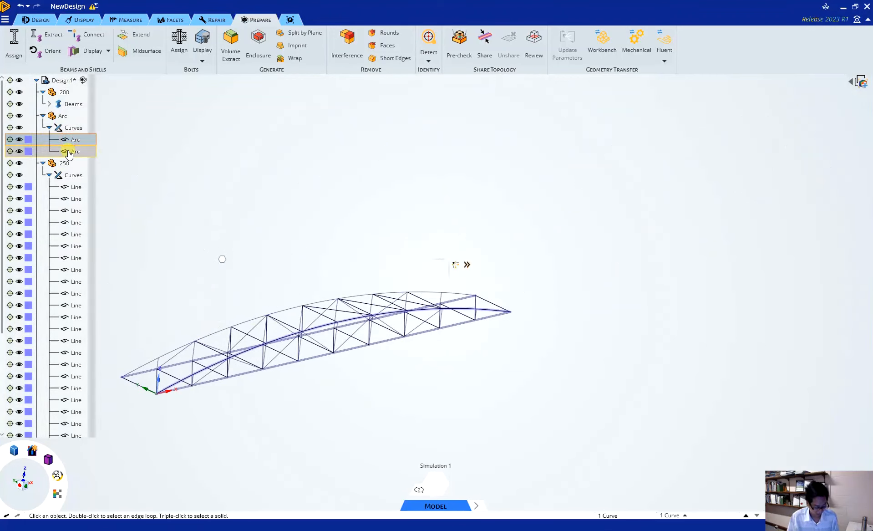
ctrl+click(68, 152)
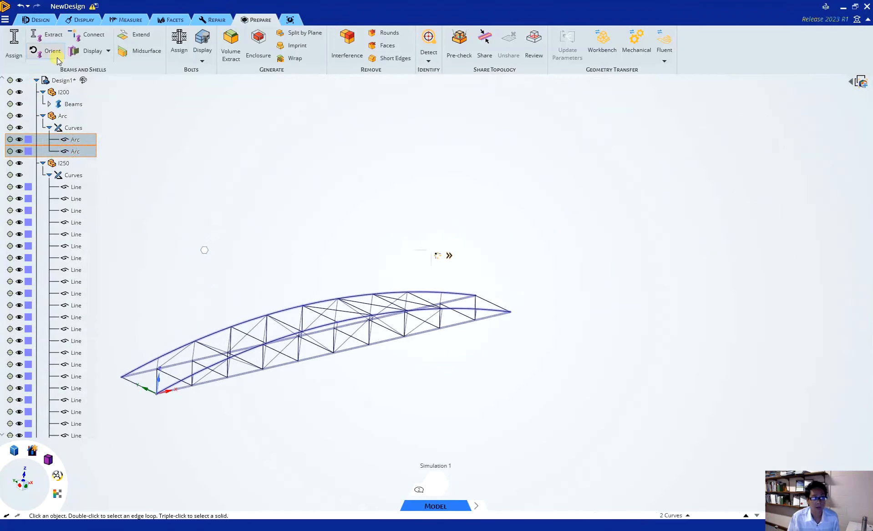
click(19, 55)
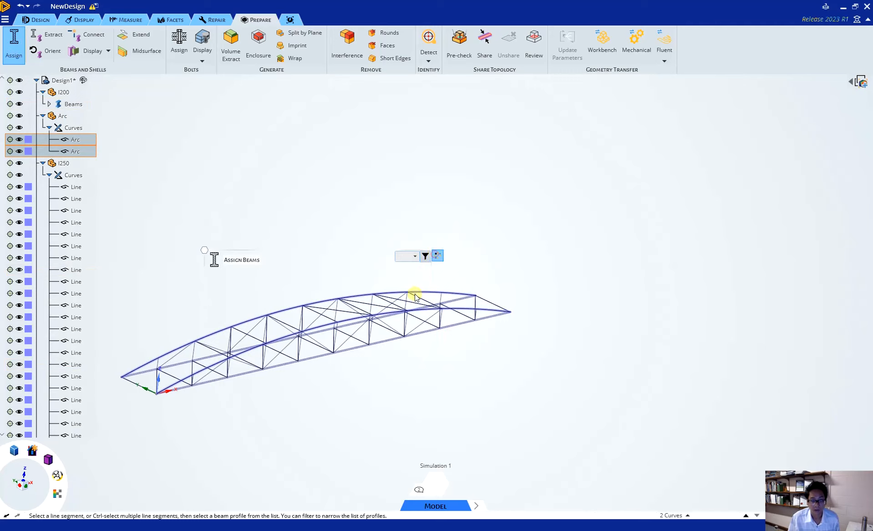
click(425, 256)
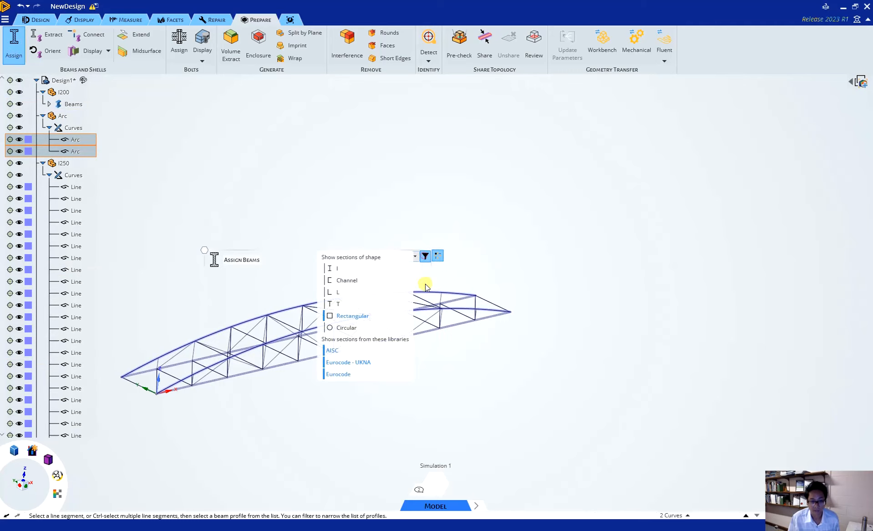
Step: Assign the CHS 323.9 / 10 beam section to the two selected arcs
click(415, 256)
scroll(464, 277, down, 10)
drag(464, 288, 481, 317)
scroll(481, 316, down, 2)
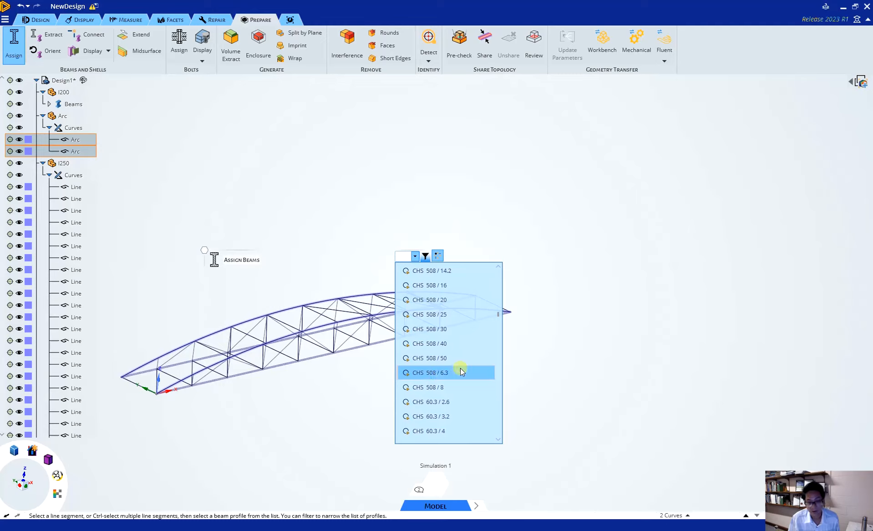
scroll(458, 359, up, 10)
scroll(458, 358, up, 5)
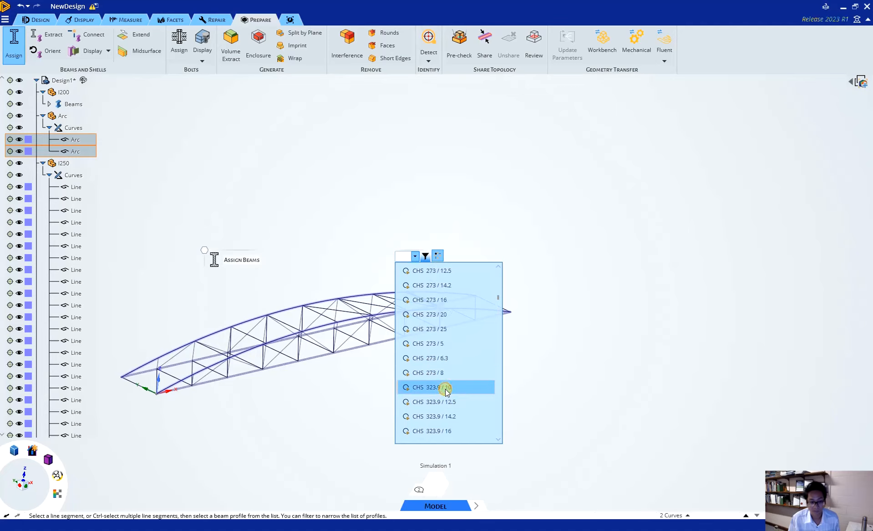
click(447, 387)
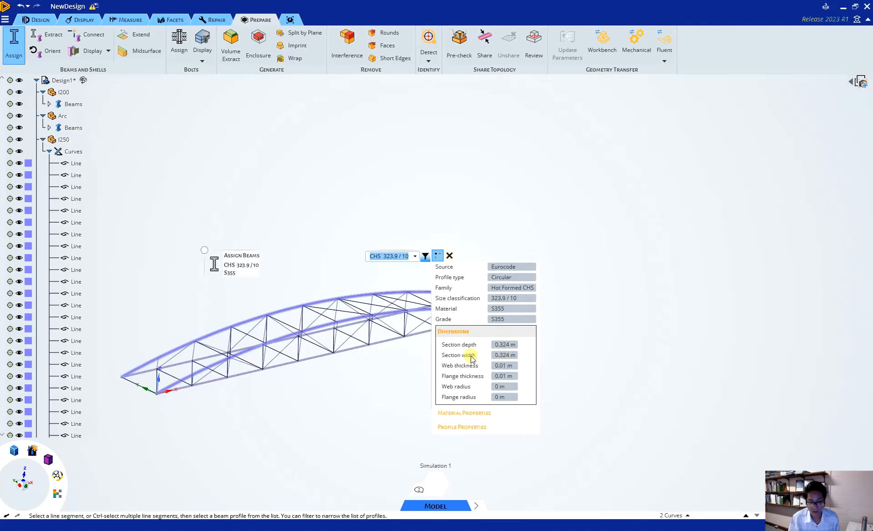
click(382, 384)
click(382, 385)
key(Escape)
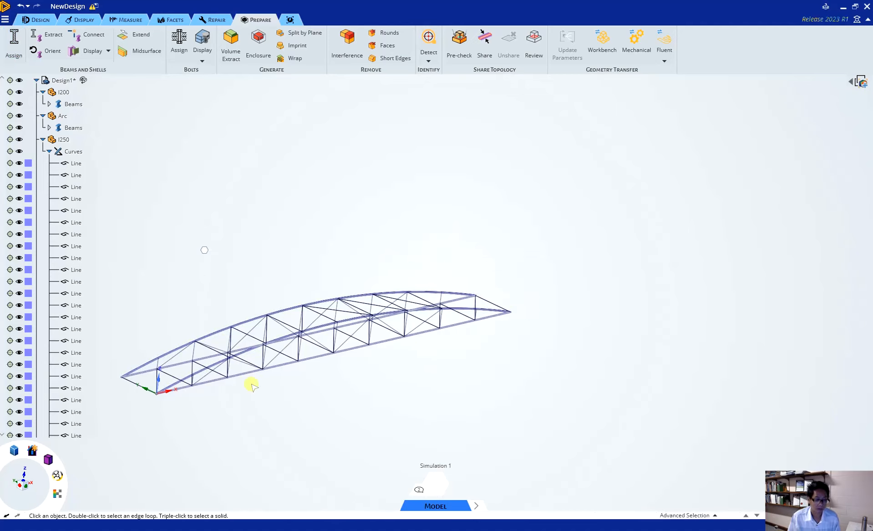
Step: Examine the circular arc profile where it meets the rectangular bottom segment at the origin end of the truss
scroll(151, 394, up, 10)
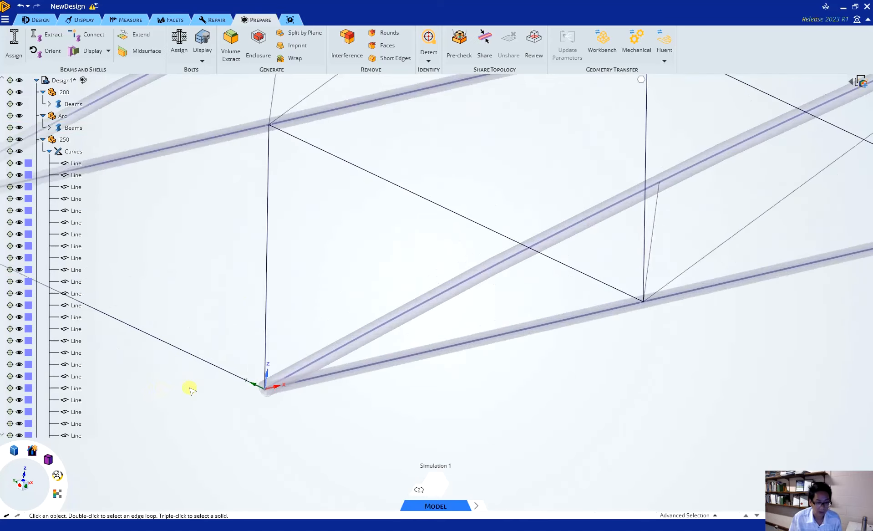
scroll(241, 408, up, 10)
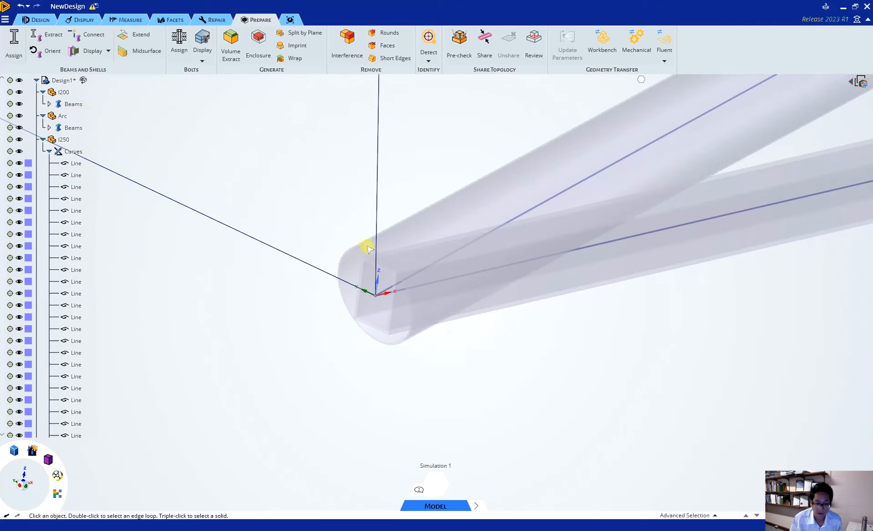
scroll(382, 363, down, 10)
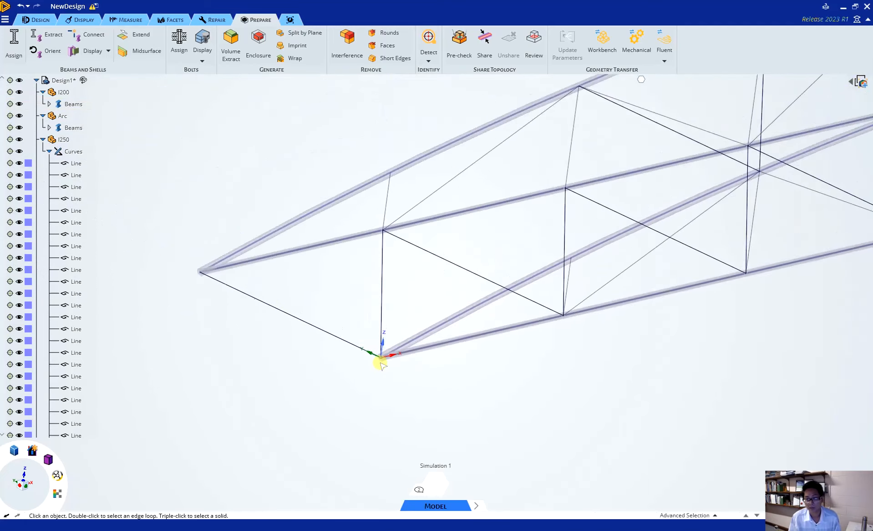
scroll(381, 363, down, 9)
scroll(725, 308, up, 3)
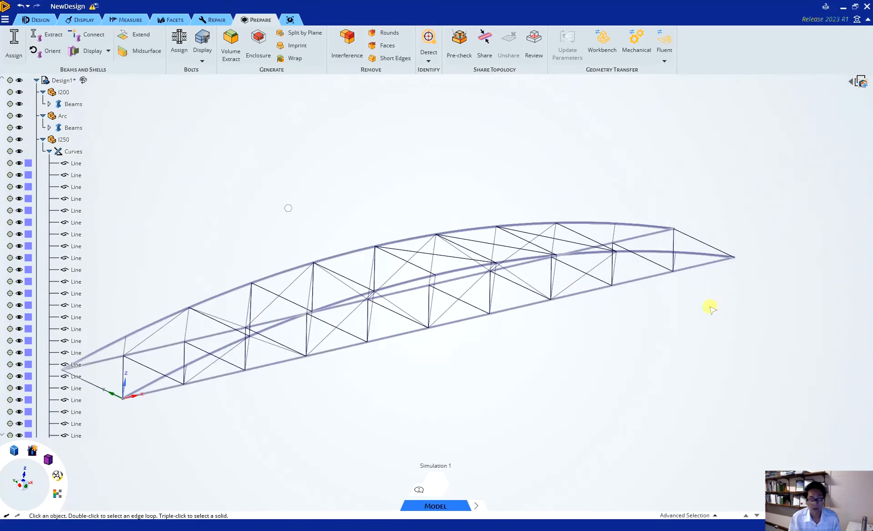
Step: Select all line curves of the I220 component for beam assignment
scroll(65, 295, down, 1)
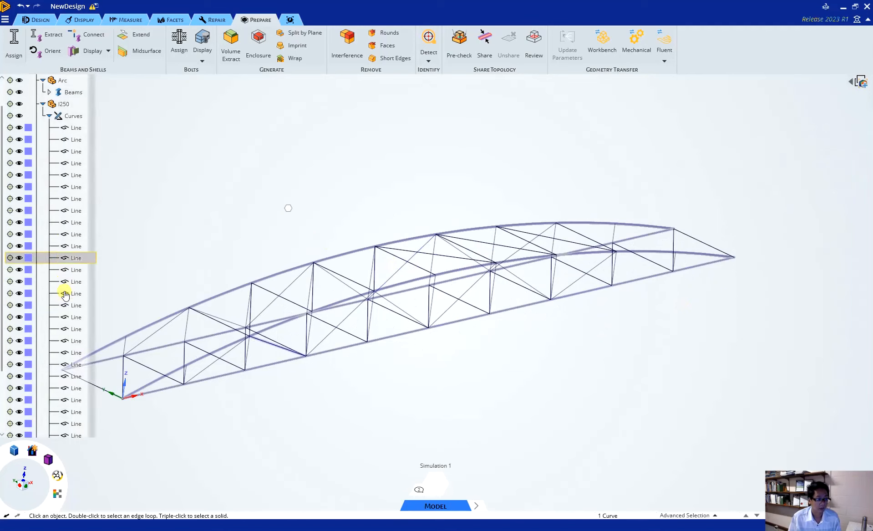
scroll(66, 292, up, 1)
scroll(66, 290, down, 7)
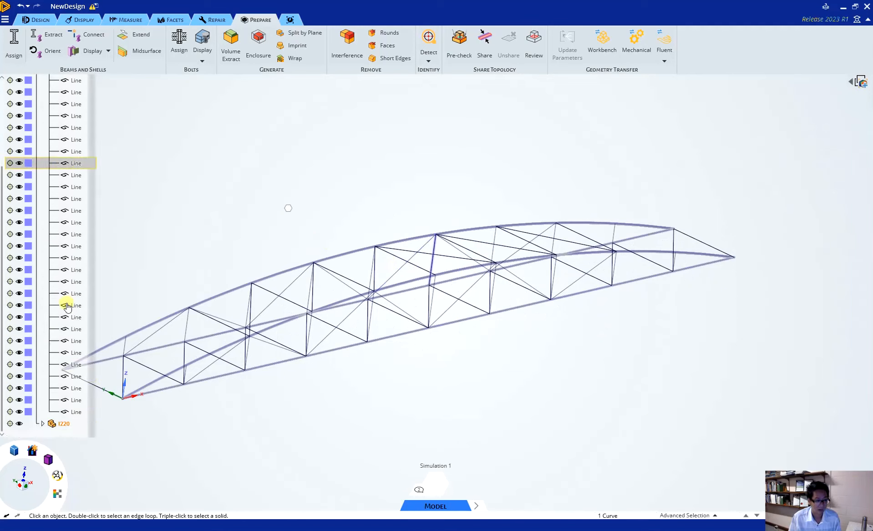
click(42, 423)
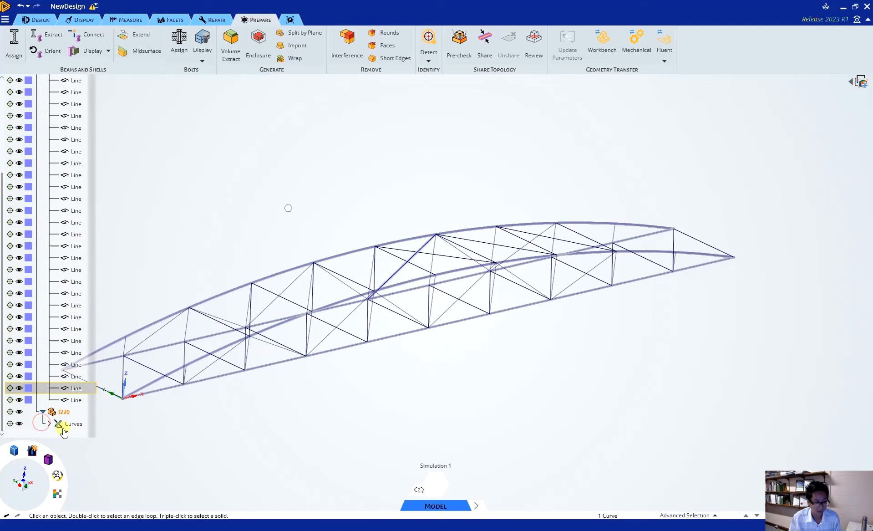
click(48, 423)
scroll(66, 401, down, 1)
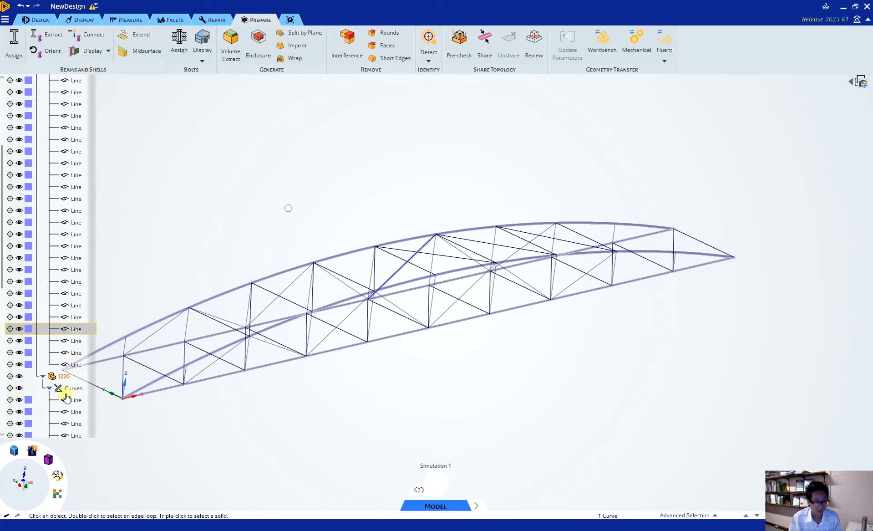
scroll(66, 398, down, 1)
click(71, 364)
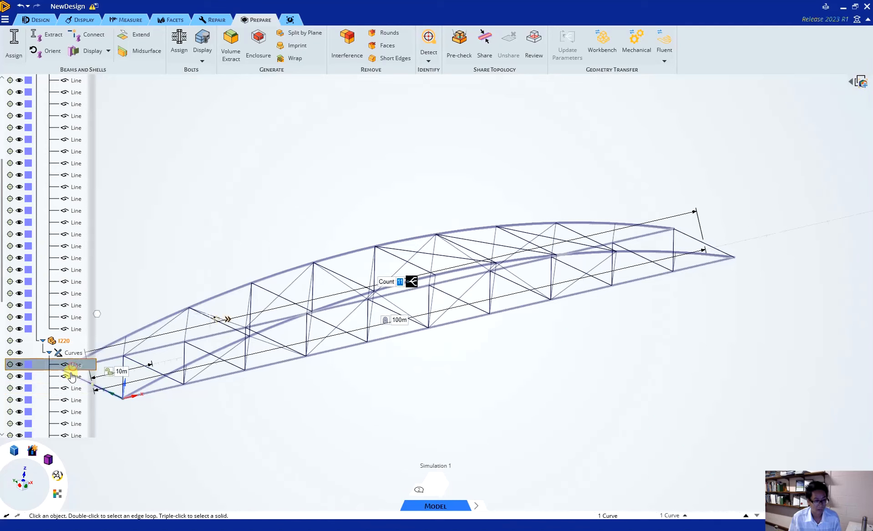
scroll(68, 383, down, 10)
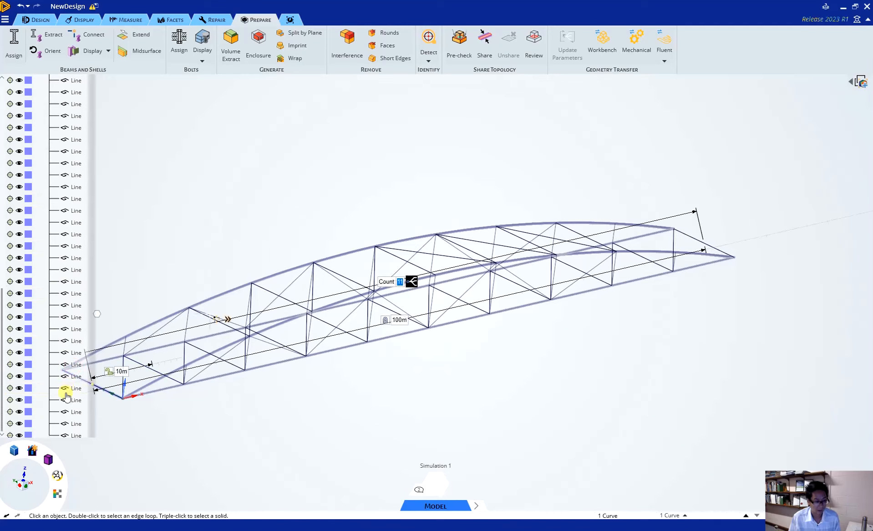
shift+click(66, 400)
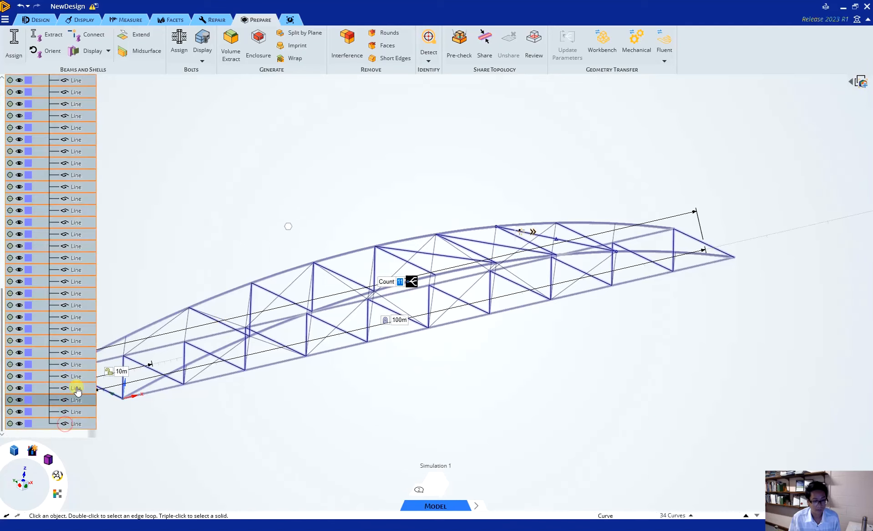
Step: Start assigning beams to the selected I220 lines and include Rectangular shapes in the section filter
scroll(64, 227, up, 3)
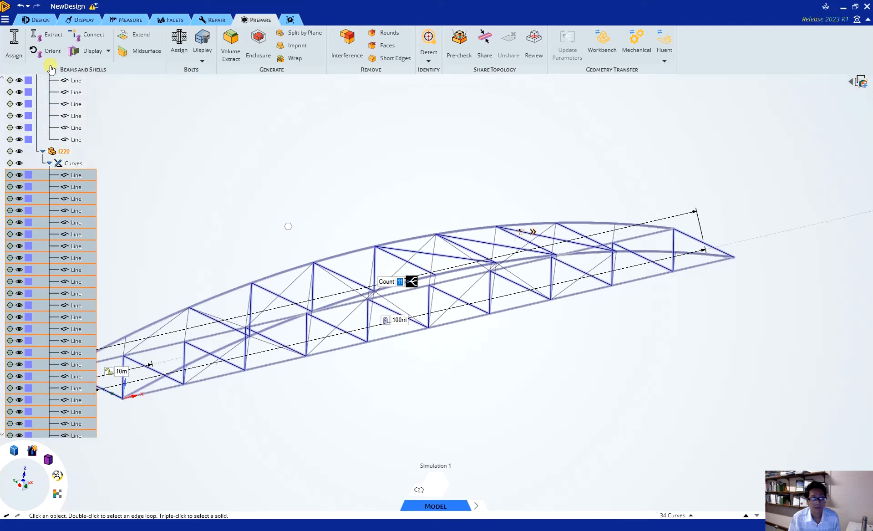
click(14, 43)
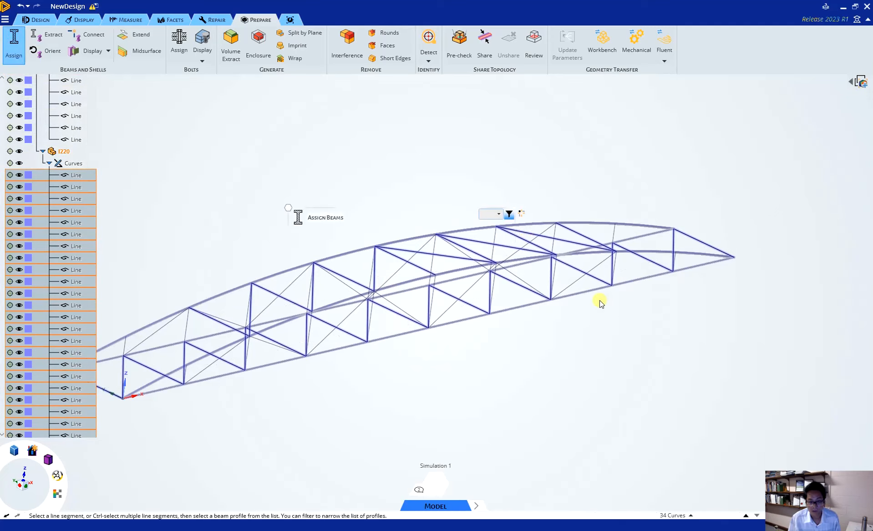
click(509, 214)
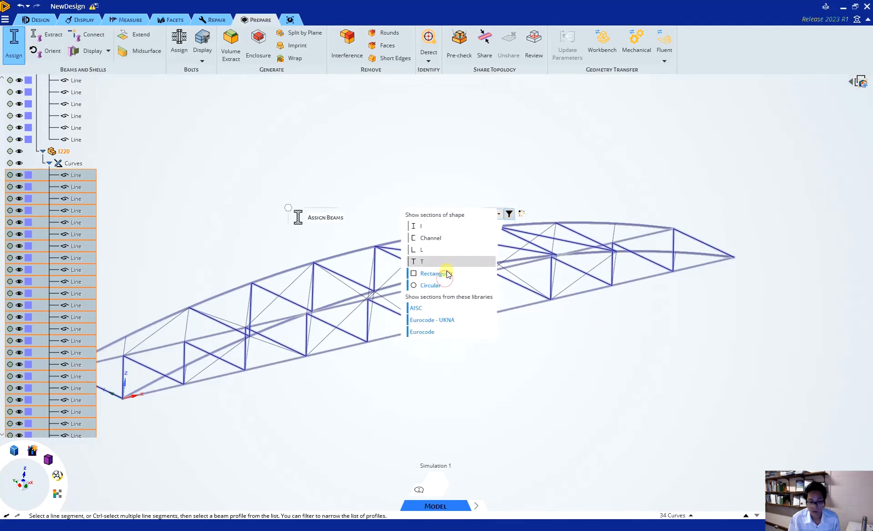
click(444, 273)
Step: Assign the RHS 220 x 120 x 10.0 beam section to the selected I220 lines
click(499, 214)
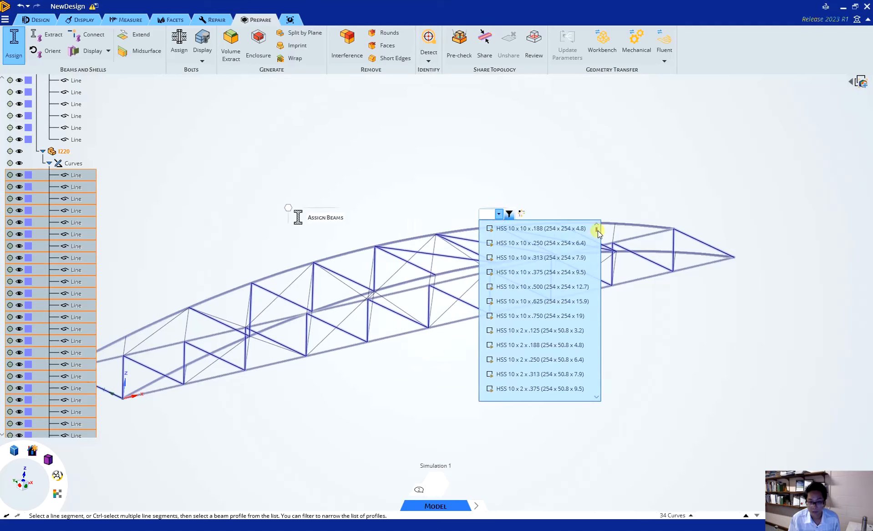
drag(597, 229, 613, 321)
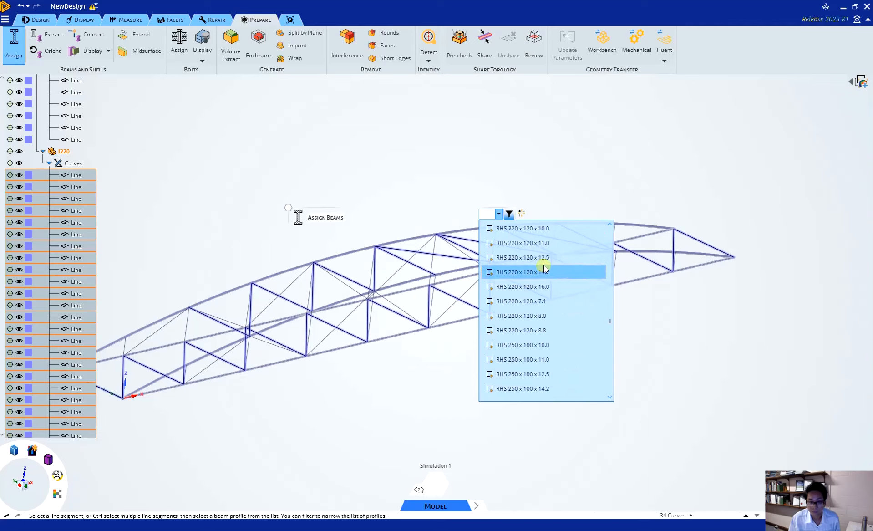
click(551, 227)
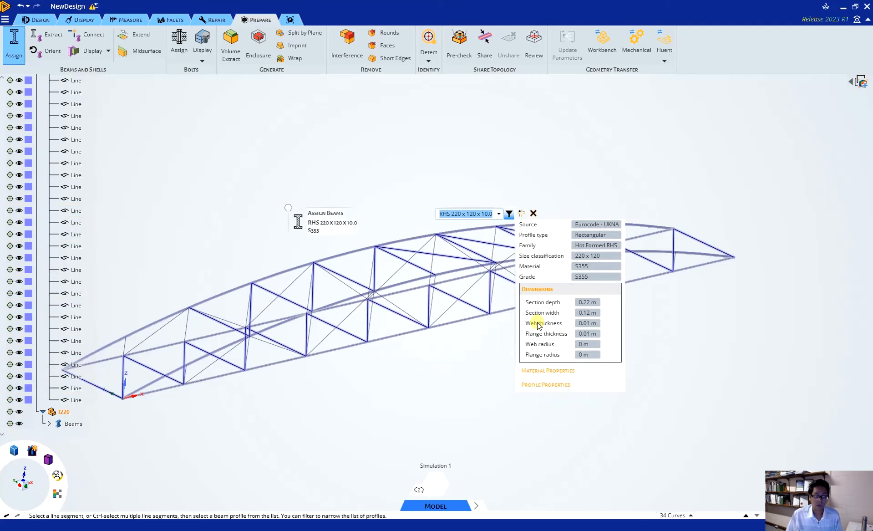
click(463, 366)
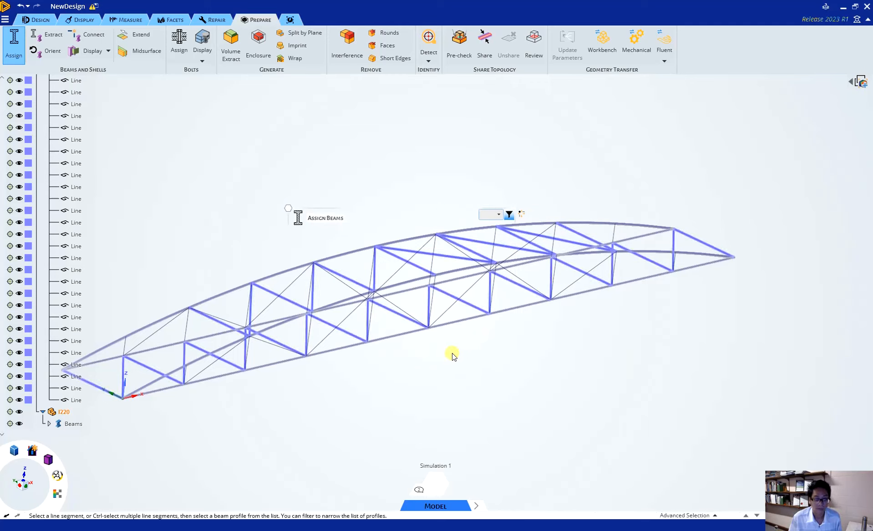
click(167, 181)
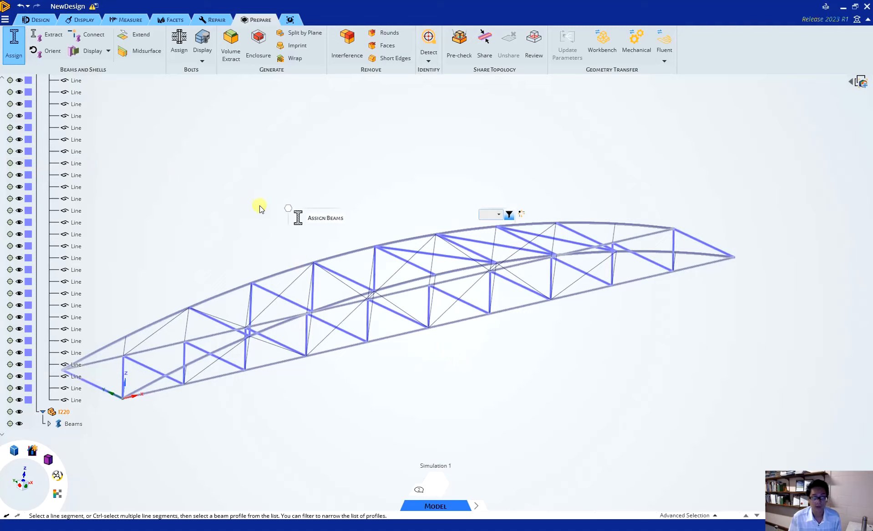
key(Escape)
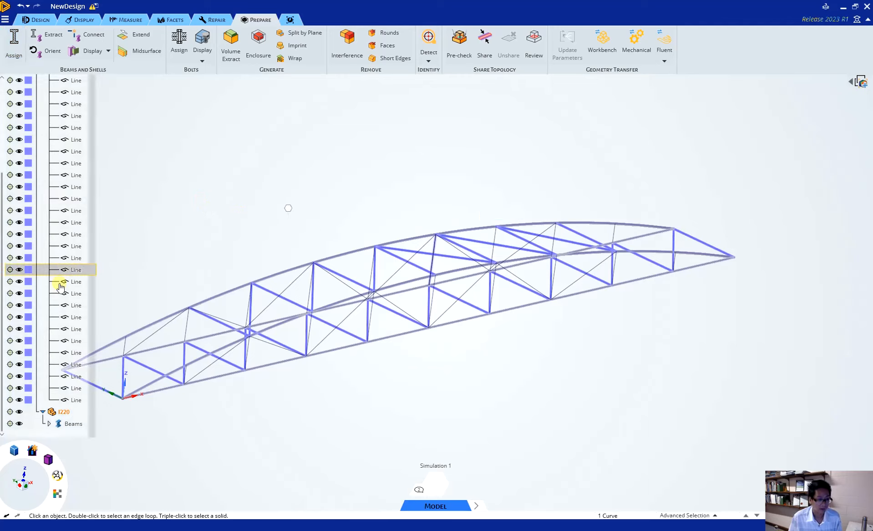
Step: Select all line curves of the I250 component for beam assignment
click(59, 328)
scroll(58, 308, up, 10)
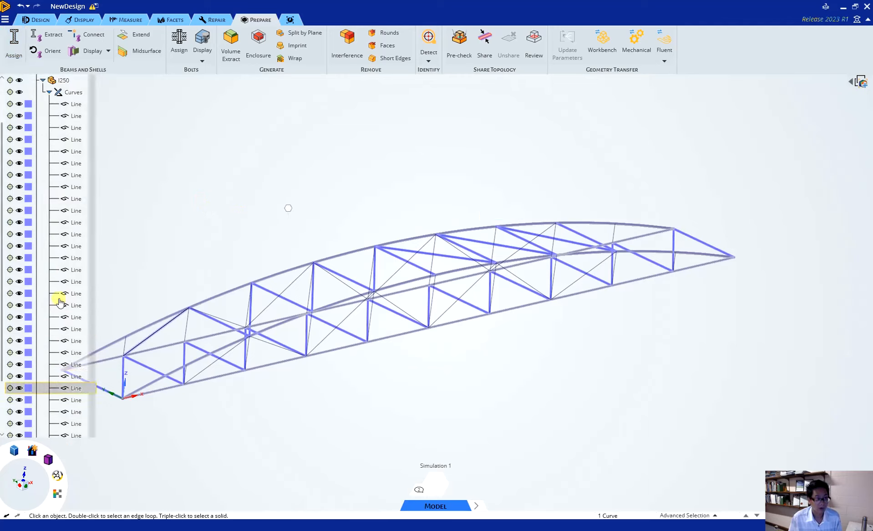
click(62, 139)
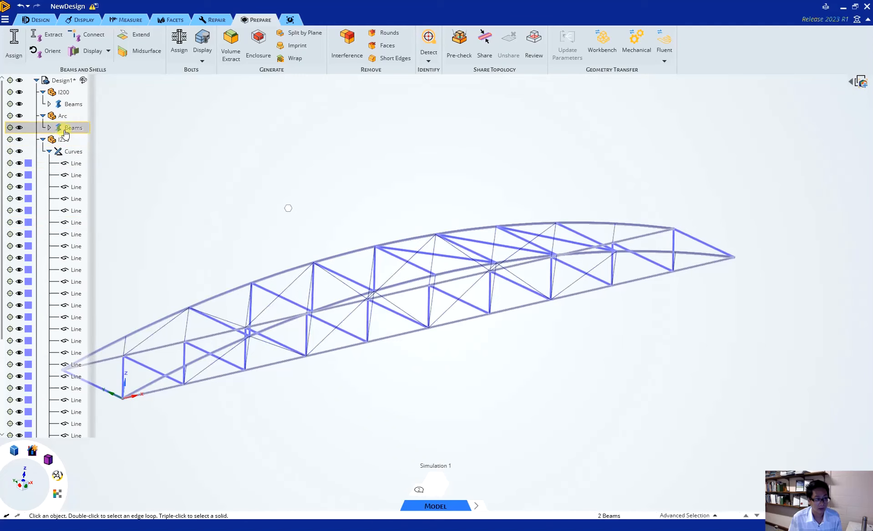
click(66, 165)
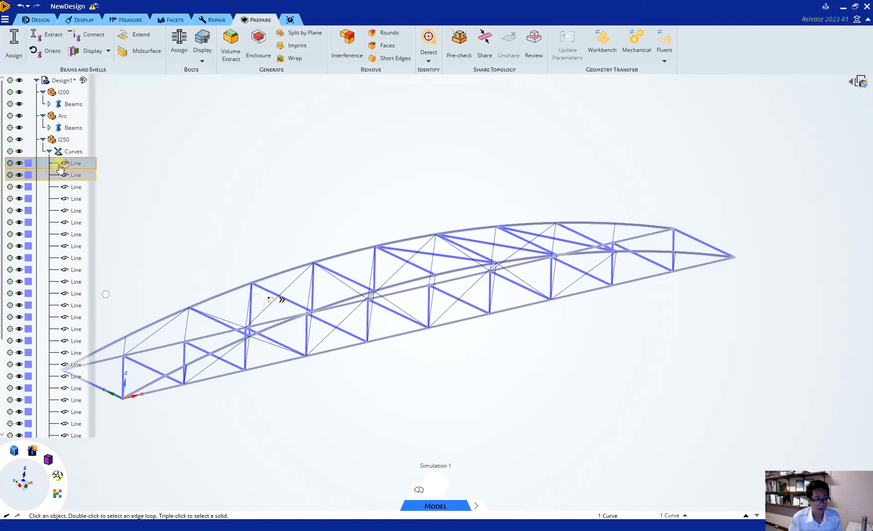
click(64, 163)
scroll(70, 337, down, 2)
scroll(71, 354, down, 3)
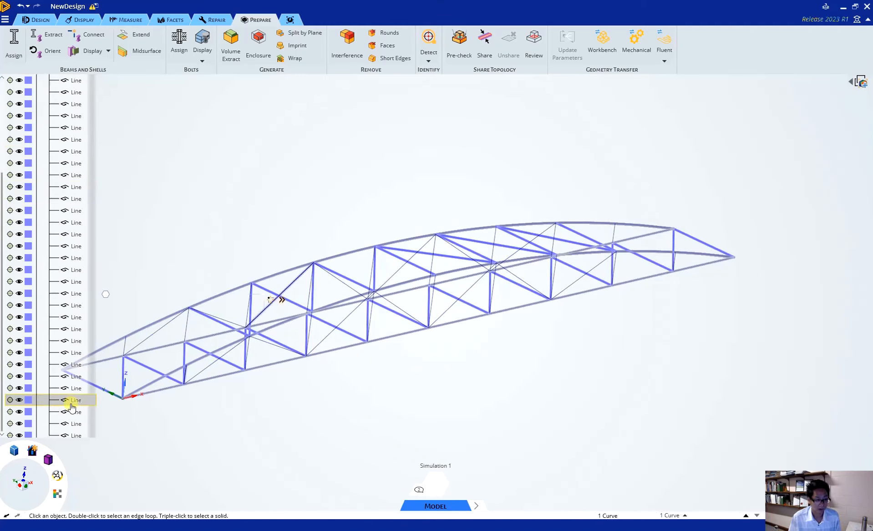
shift+click(71, 400)
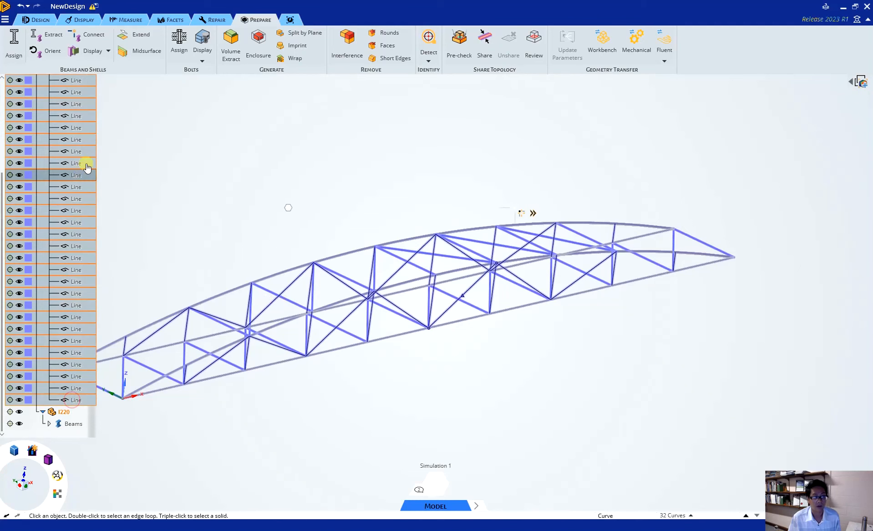
Step: Assign the RHS 250 x 150 x 10.0 beam section to the selected I250 lines
click(12, 37)
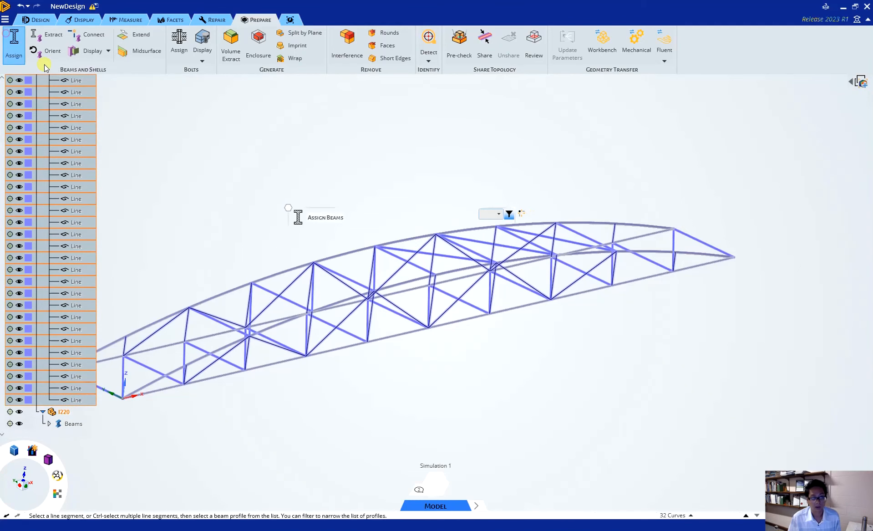
scroll(64, 173, up, 4)
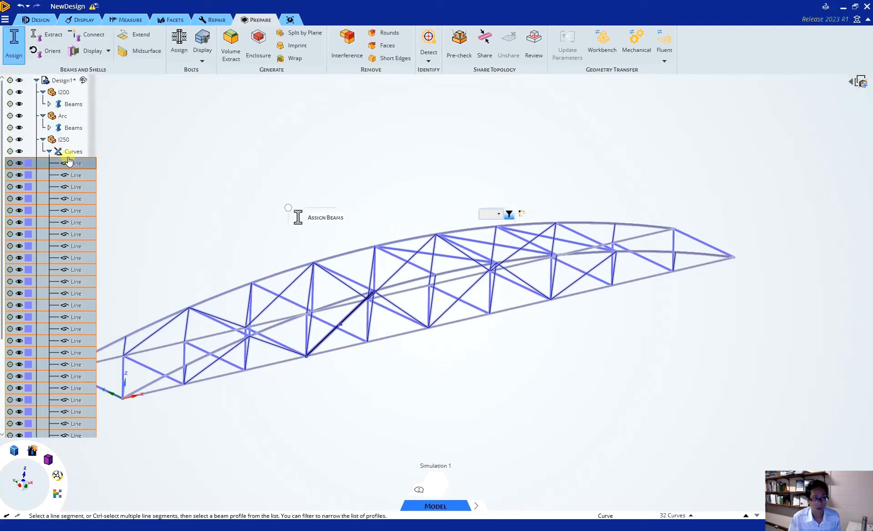
click(499, 214)
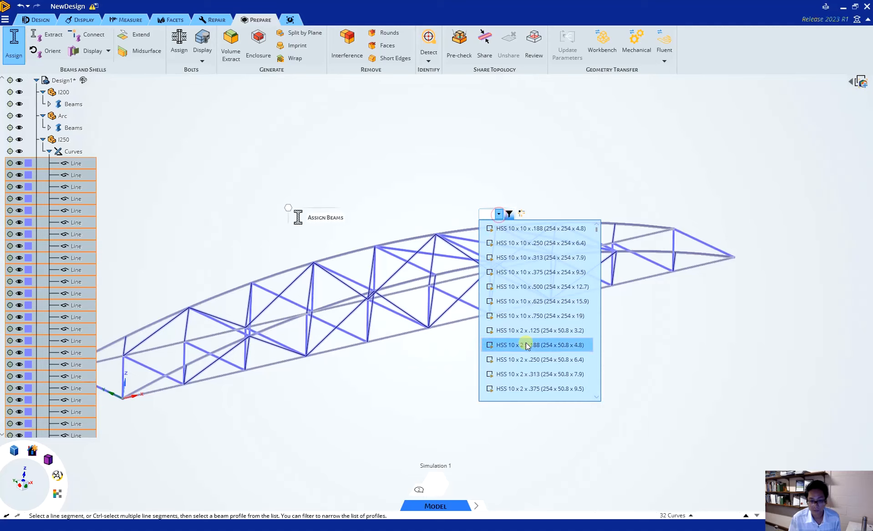
drag(605, 231, 615, 321)
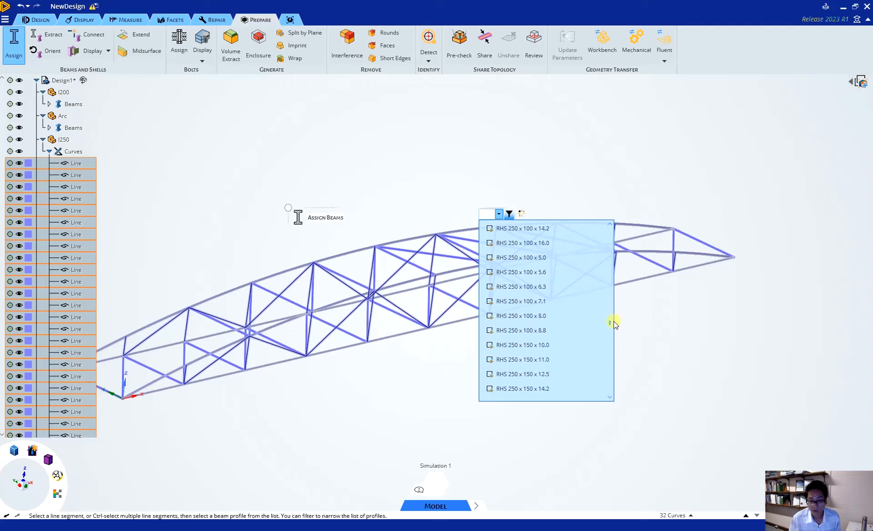
click(559, 343)
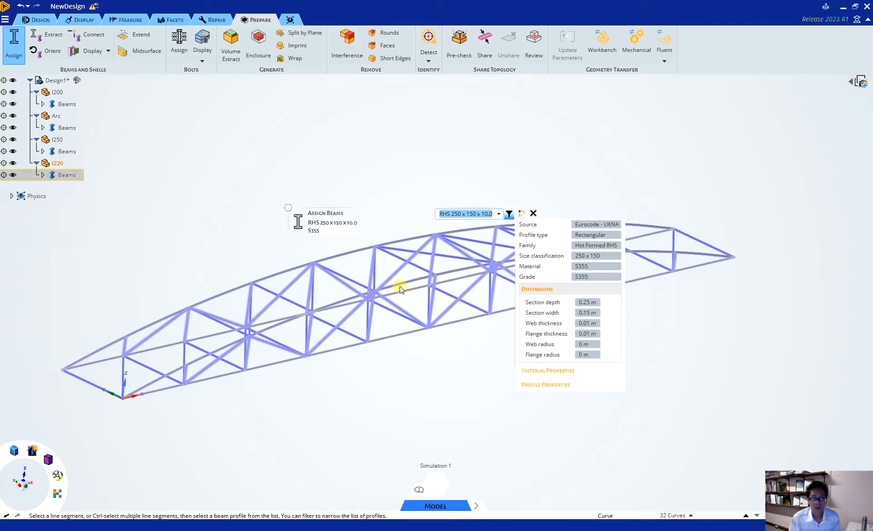
click(451, 173)
key(Escape)
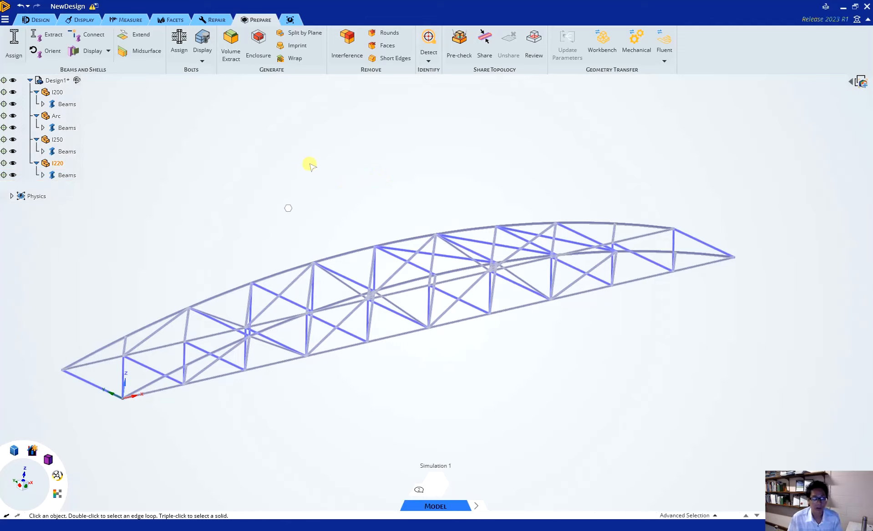
Step: Add a new component to the root design and name it deck
click(40, 19)
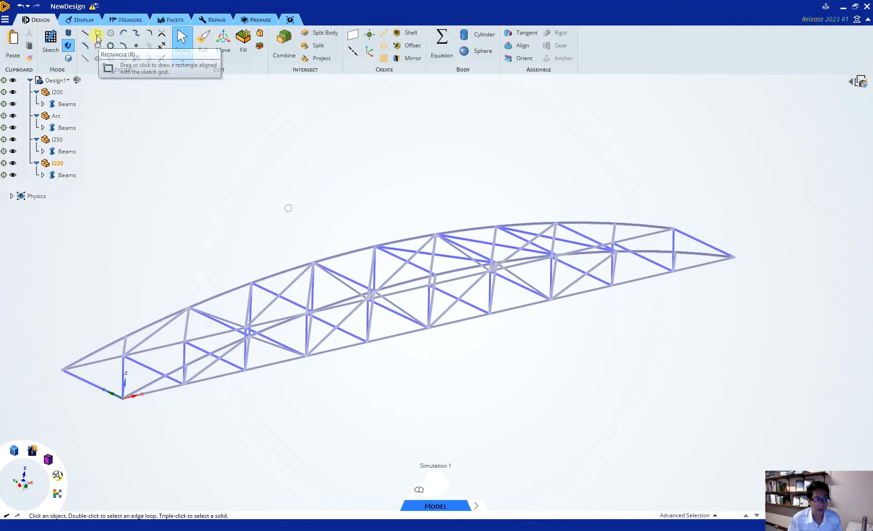
click(54, 81)
right_click(54, 81)
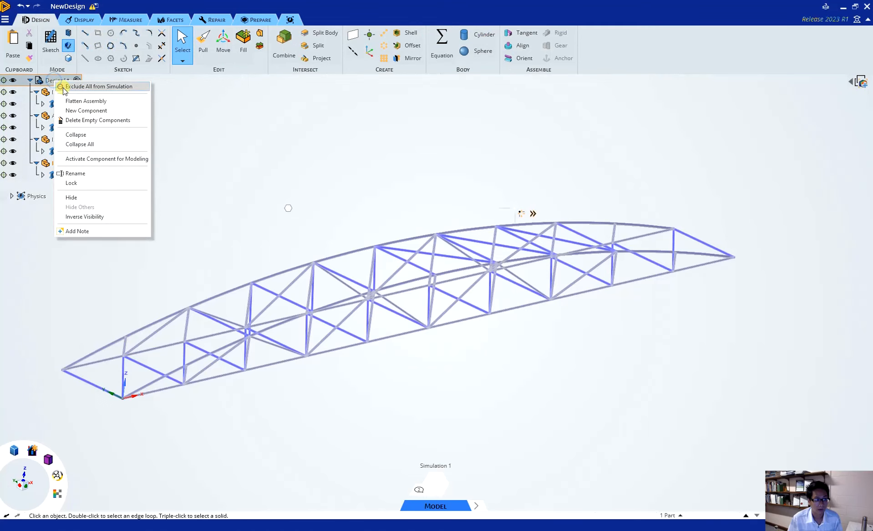
click(86, 111)
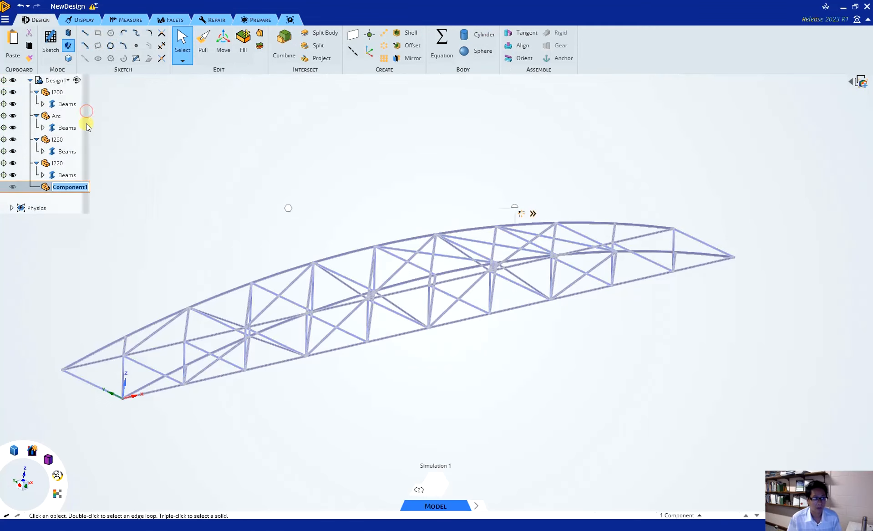
click(66, 187)
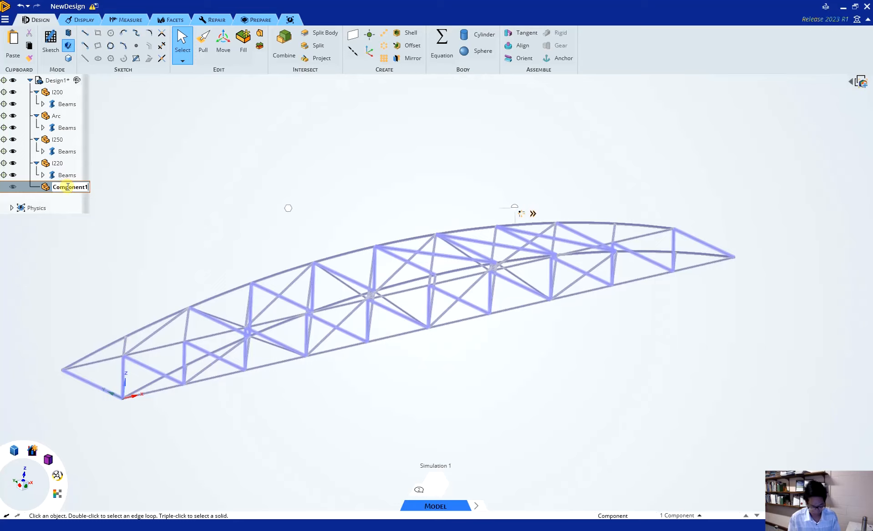
key(shift+Home)
text(de)
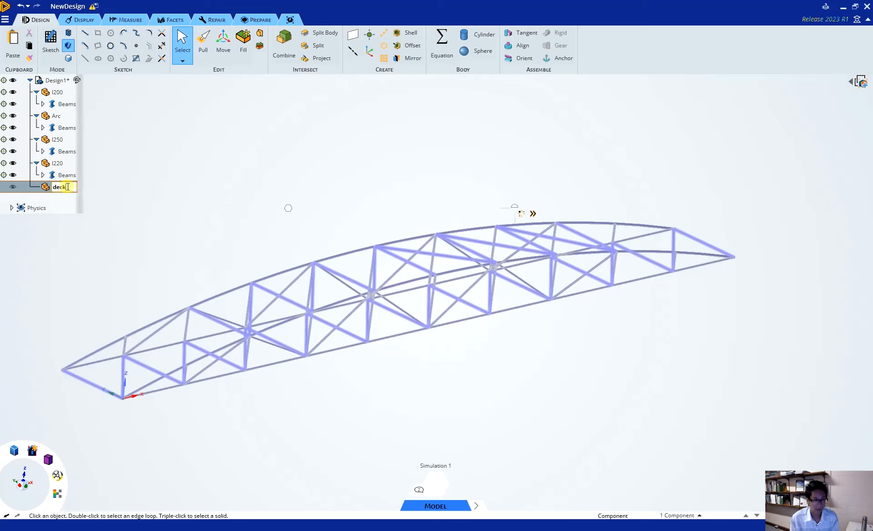
text(ck)
key(Return)
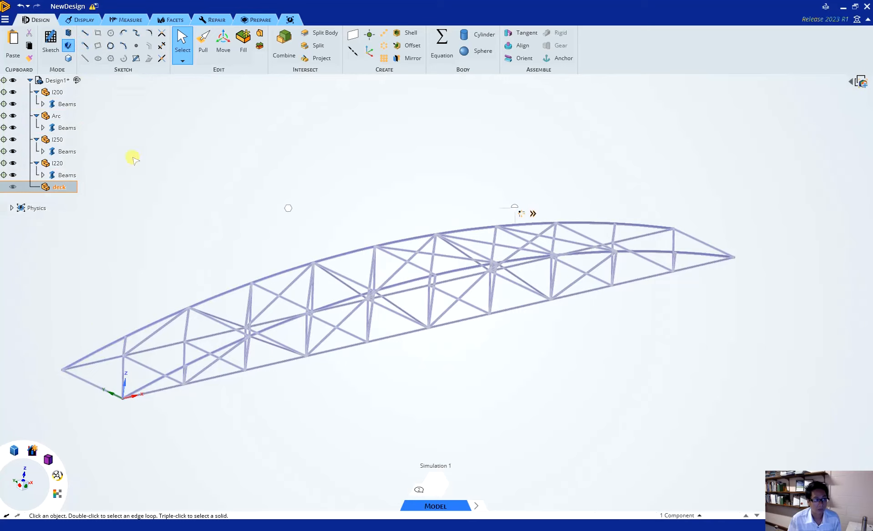
Step: Sketch a 100 m by 10 m rectangle on the truss's bottom plane between opposite end corners and turn it into a surface
click(152, 169)
mouse_move(249, 207)
middle_down()
mouse_move(263, 248)
mouse_move(318, 207)
mouse_move(257, 239)
middle_up()
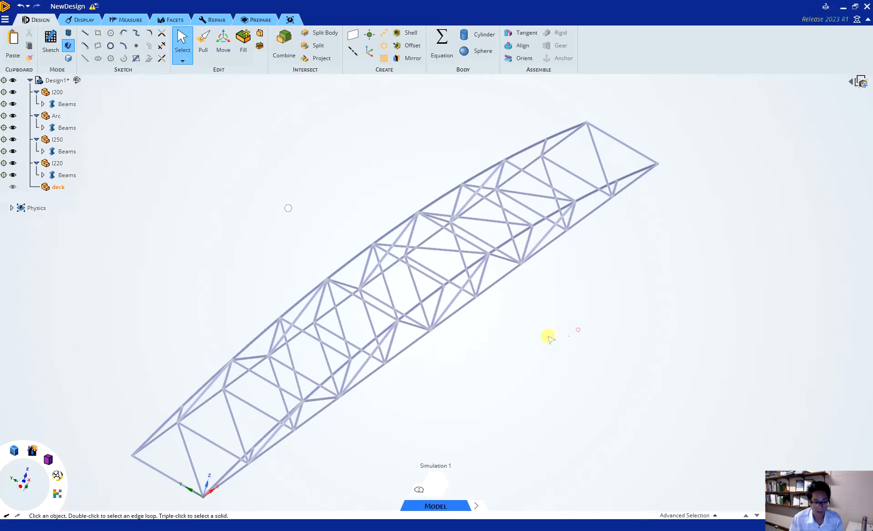
click(51, 43)
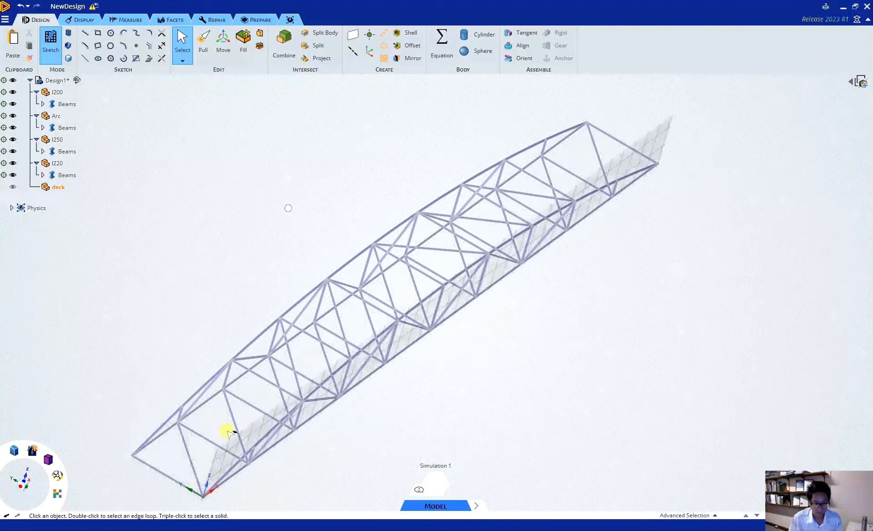
click(238, 431)
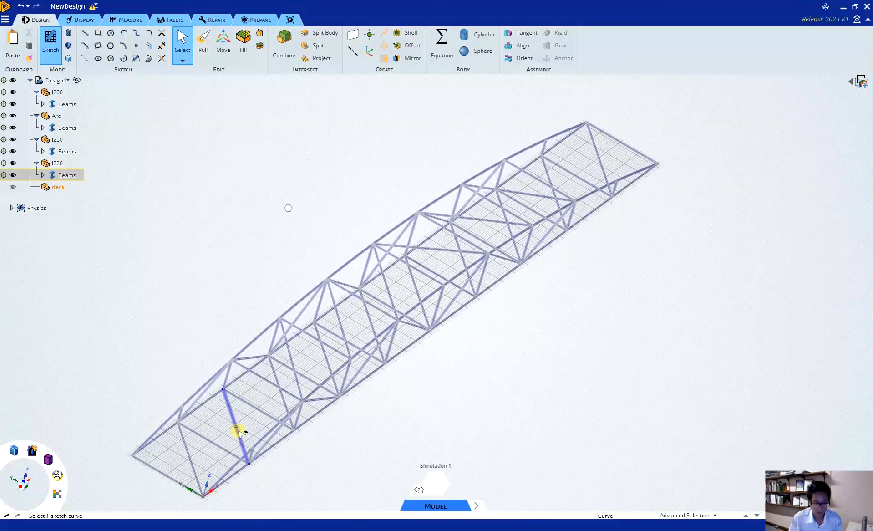
click(99, 34)
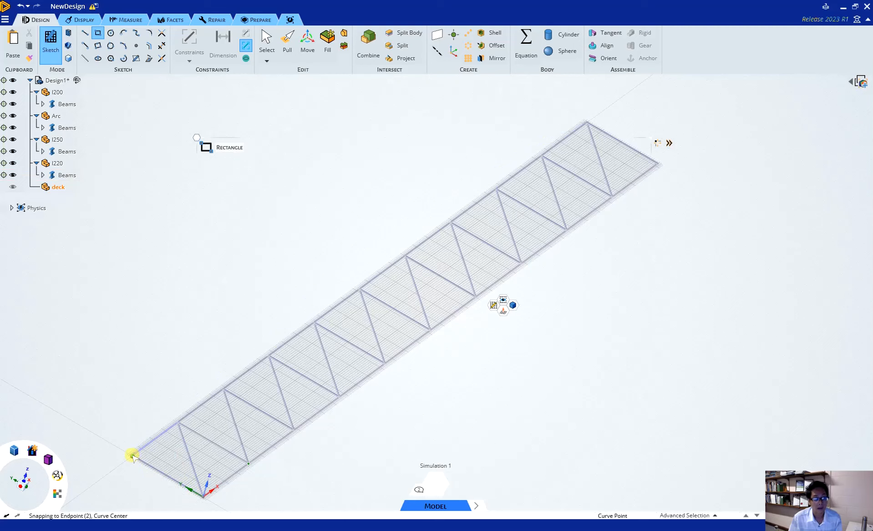
click(132, 455)
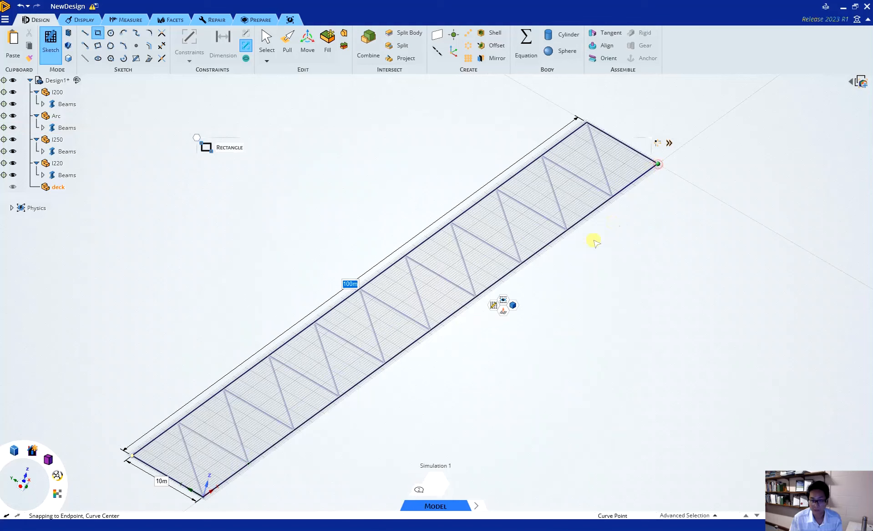
key(Return)
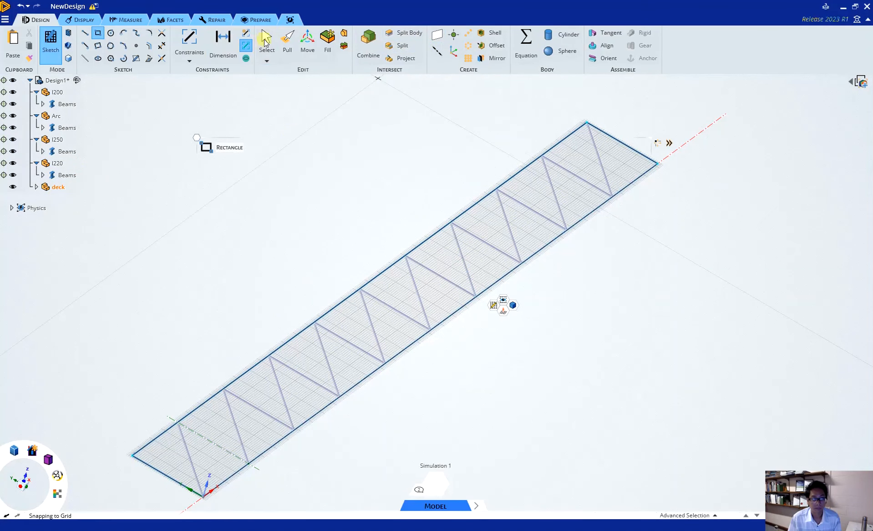
click(287, 43)
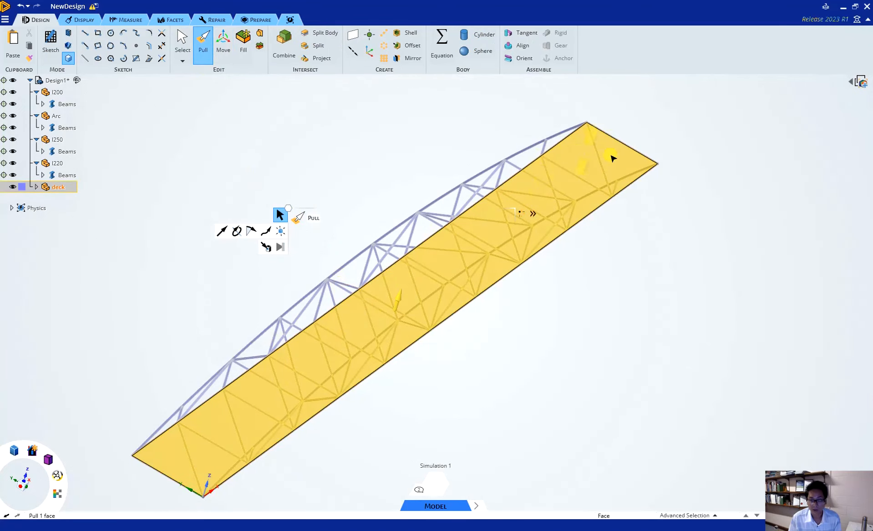
key(Escape)
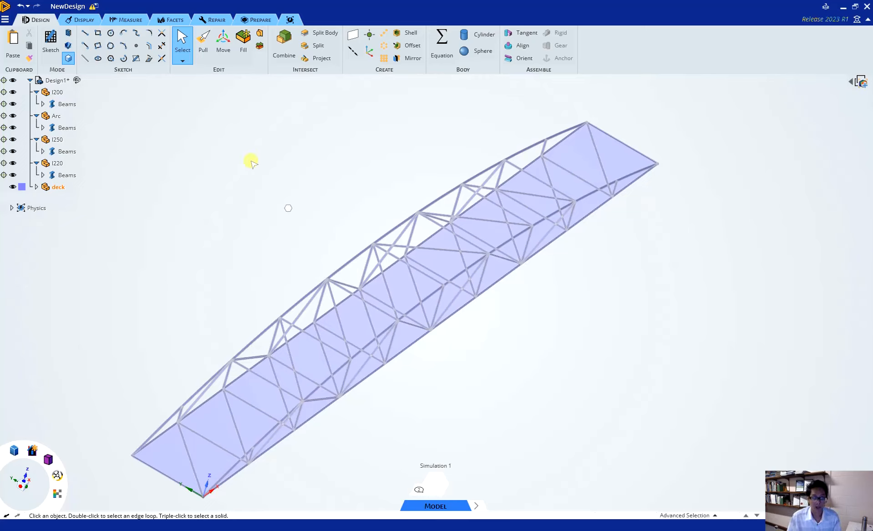
Step: Share all coincident topology between the beams and the deck with a coincidence tolerance of 0.02 m
click(253, 19)
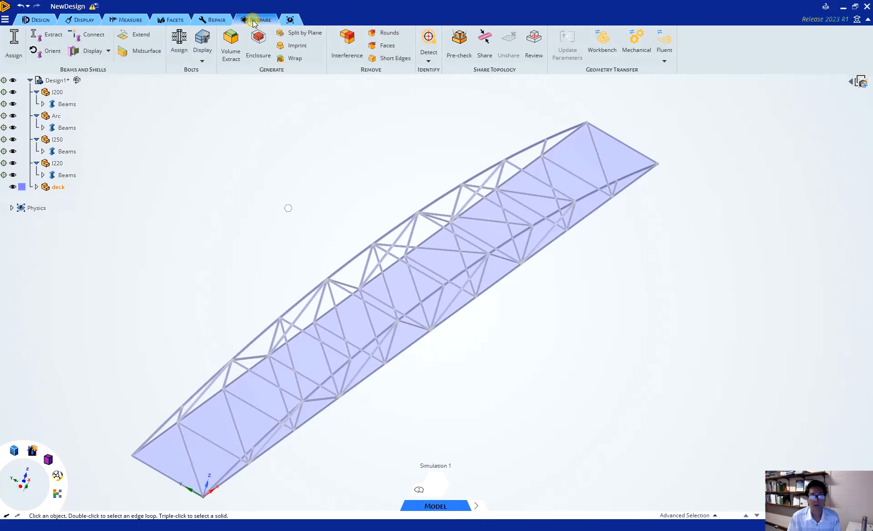
click(484, 50)
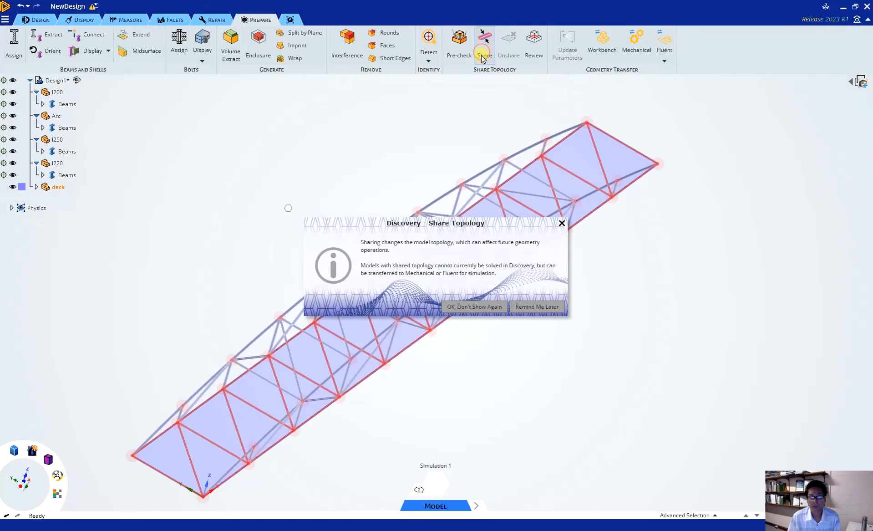
click(478, 307)
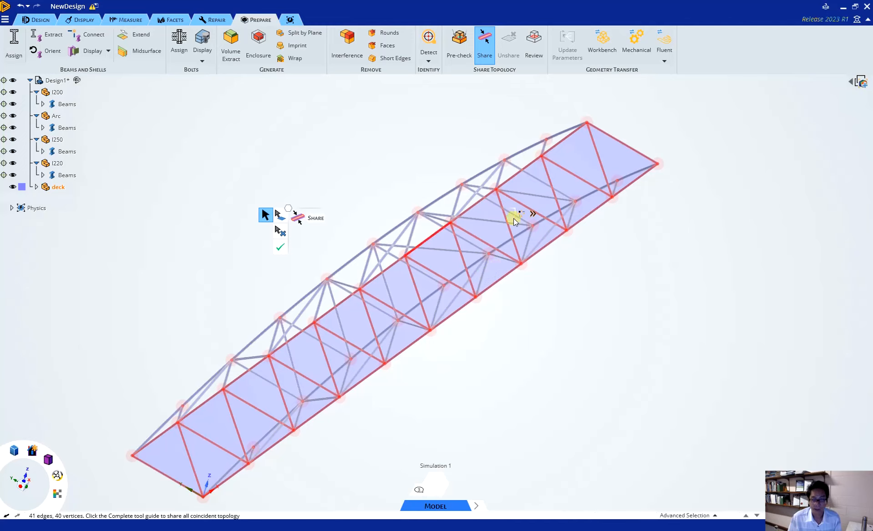
mouse_move(533, 214)
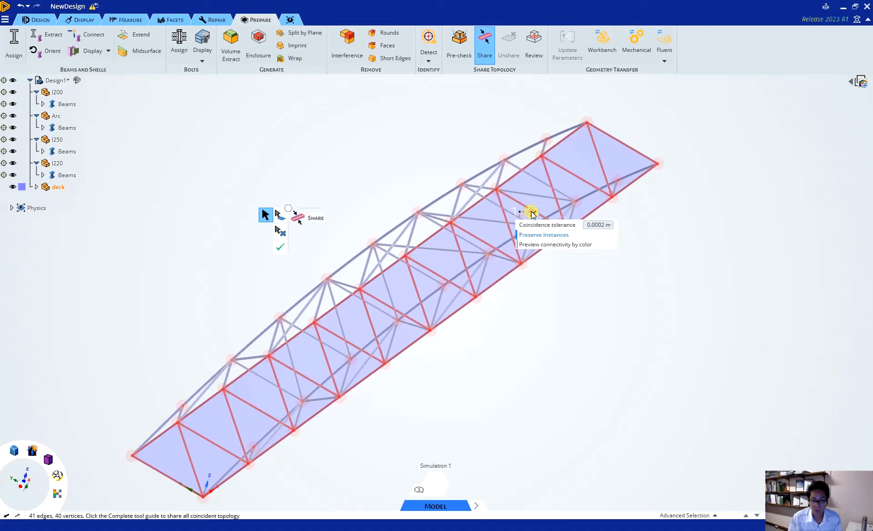
double_click(592, 224)
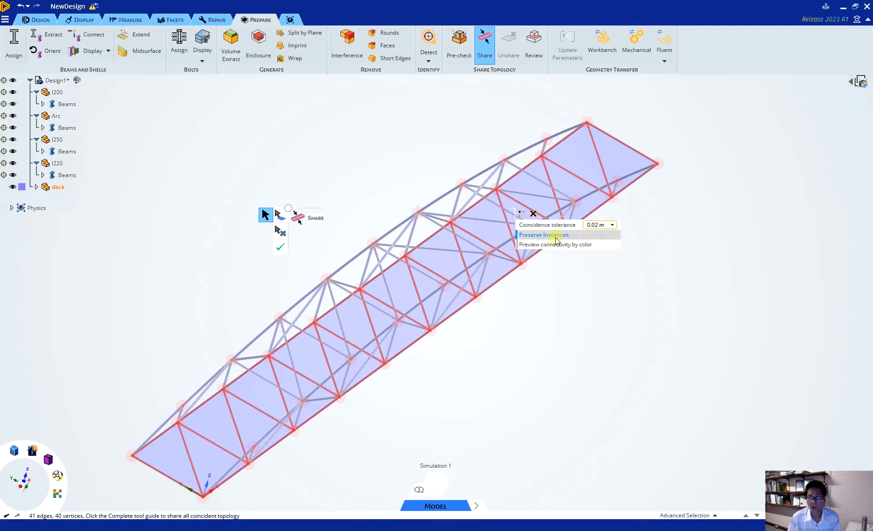
click(282, 248)
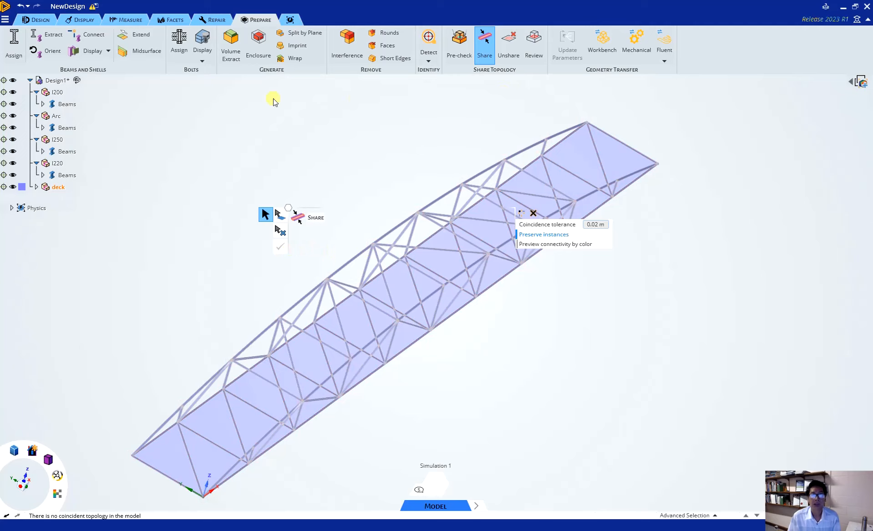
Step: Save the design over the existing Bridge.dsco in the Discovery Projects folder and close Discovery
click(95, 10)
click(115, 66)
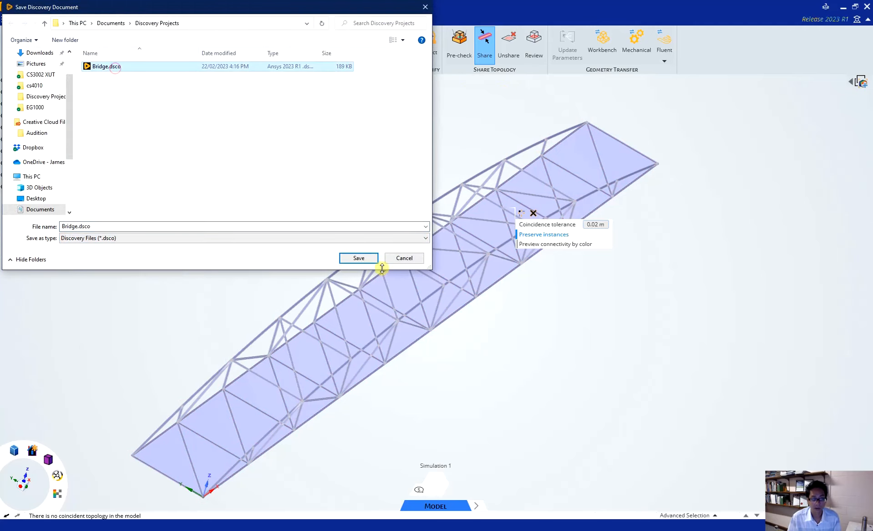
click(359, 258)
click(469, 303)
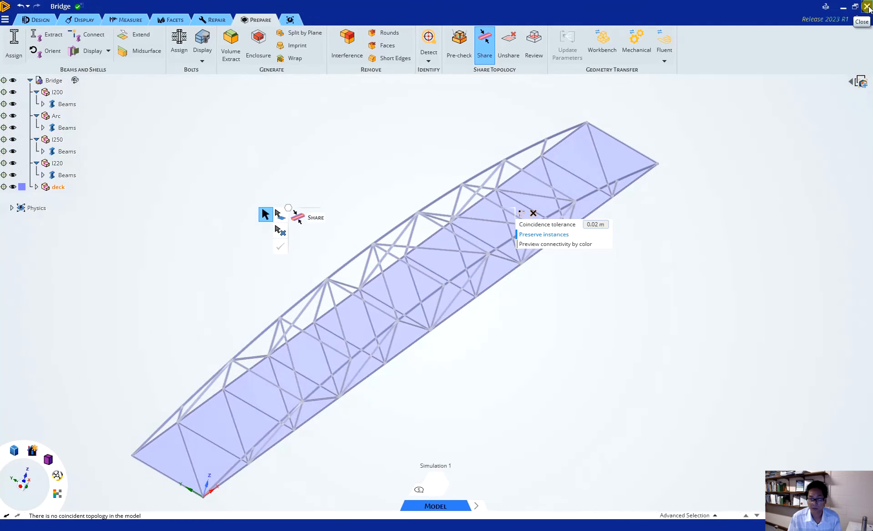
click(867, 7)
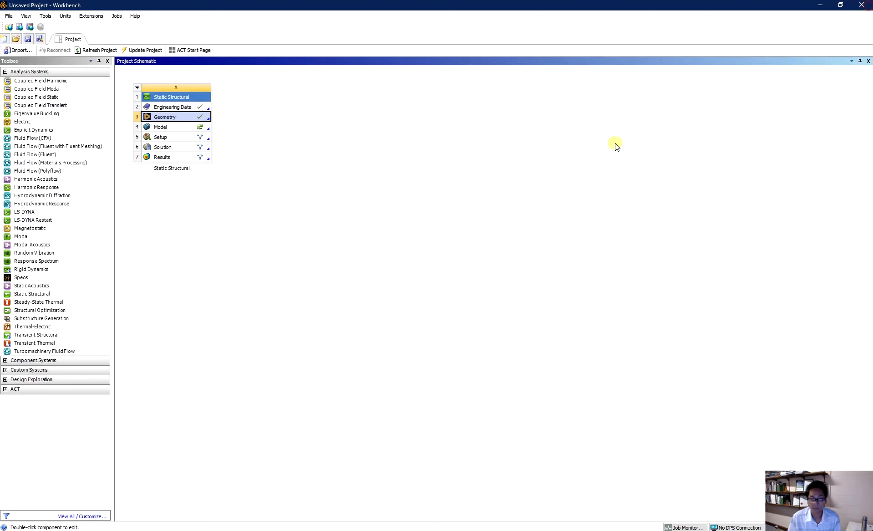
Step: Open the Static Structural system's Model in Mechanical from Workbench and inspect the imported bridge from several angles
double_click(176, 128)
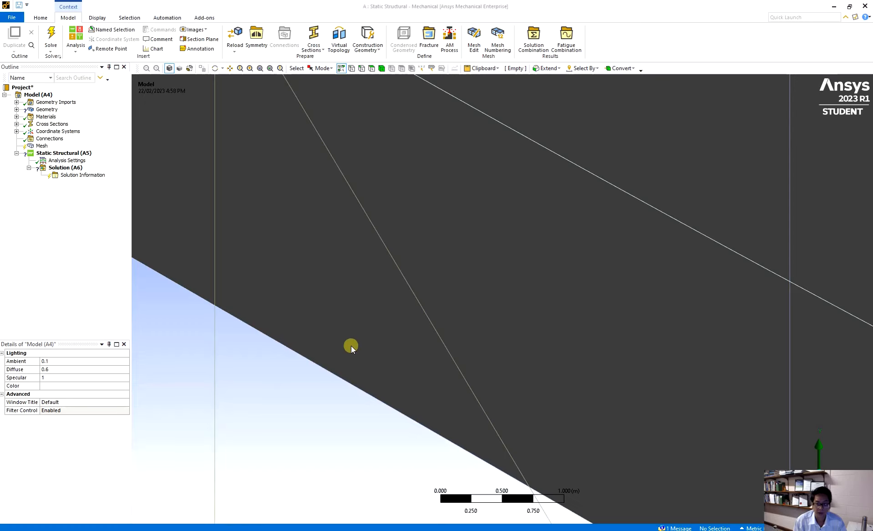
scroll(351, 346, down, 10)
scroll(352, 346, down, 10)
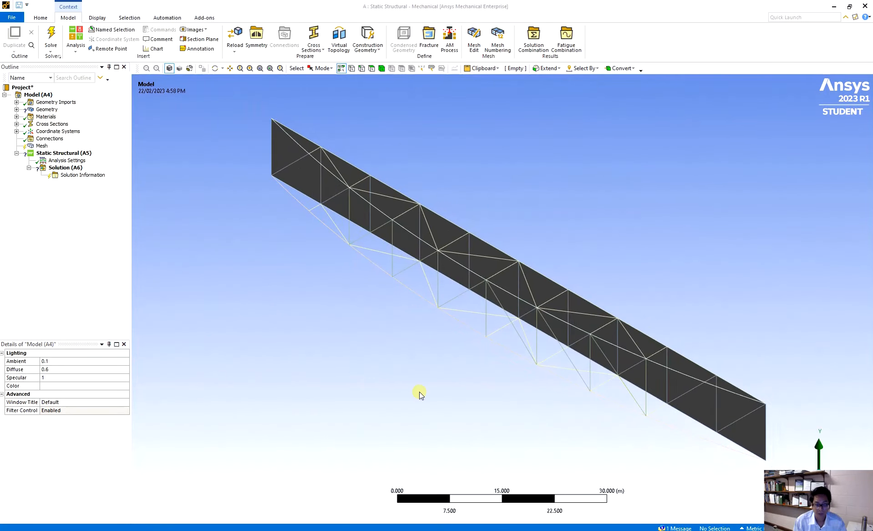
middle_drag(420, 394, 598, 409)
middle_drag(299, 396, 608, 346)
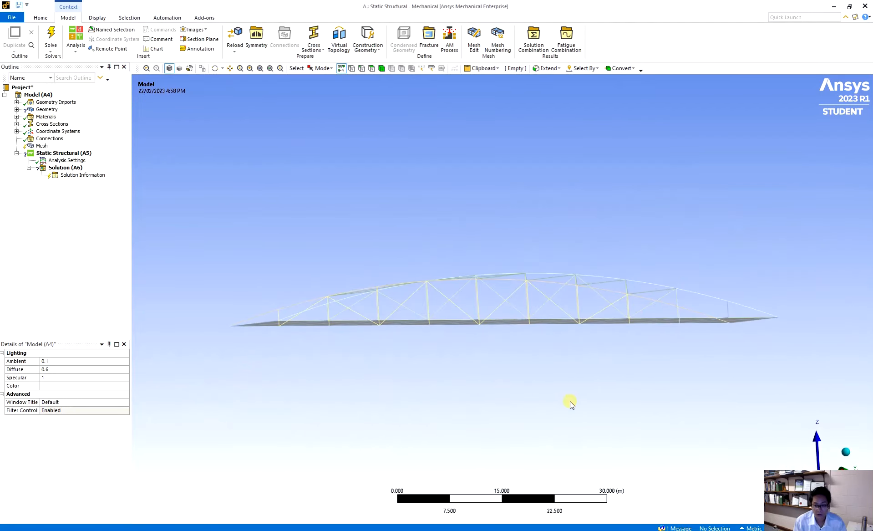
middle_drag(366, 373, 576, 396)
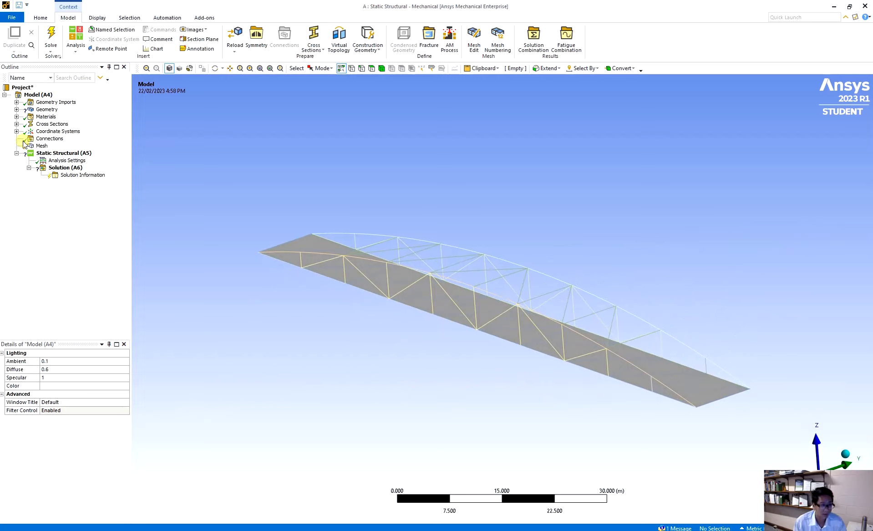
Step: Set the thickness of the deck surface body in the Bridge geometry to 0.2 m
click(16, 110)
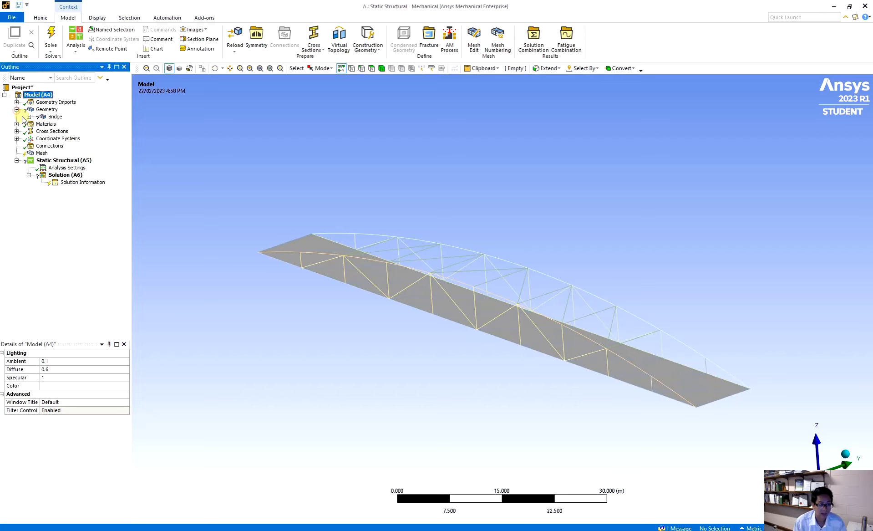
click(28, 116)
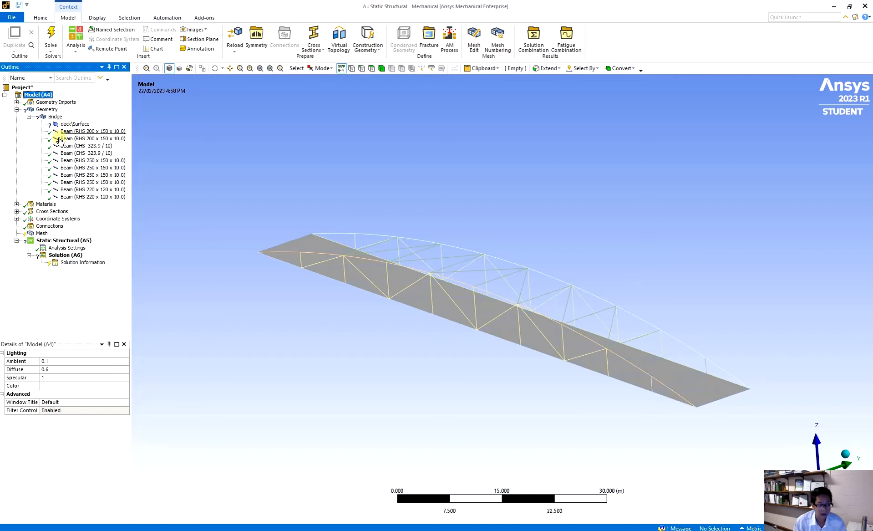
click(72, 124)
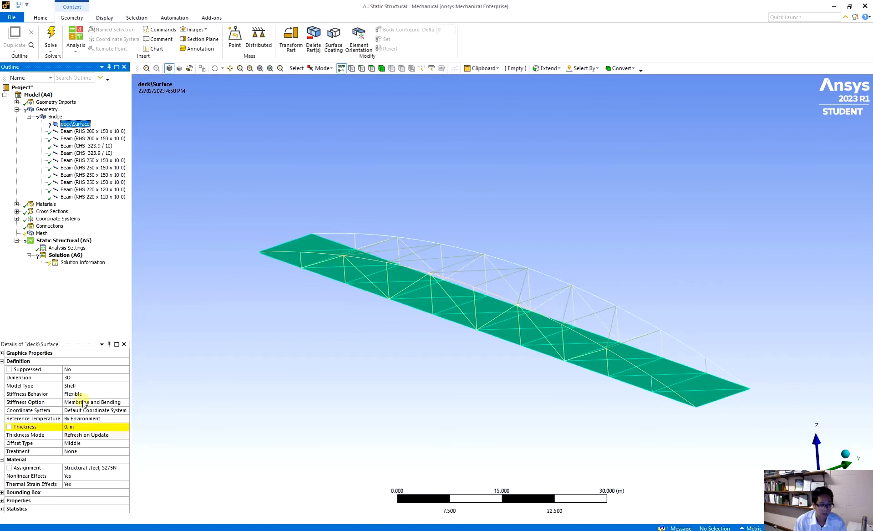
click(79, 428)
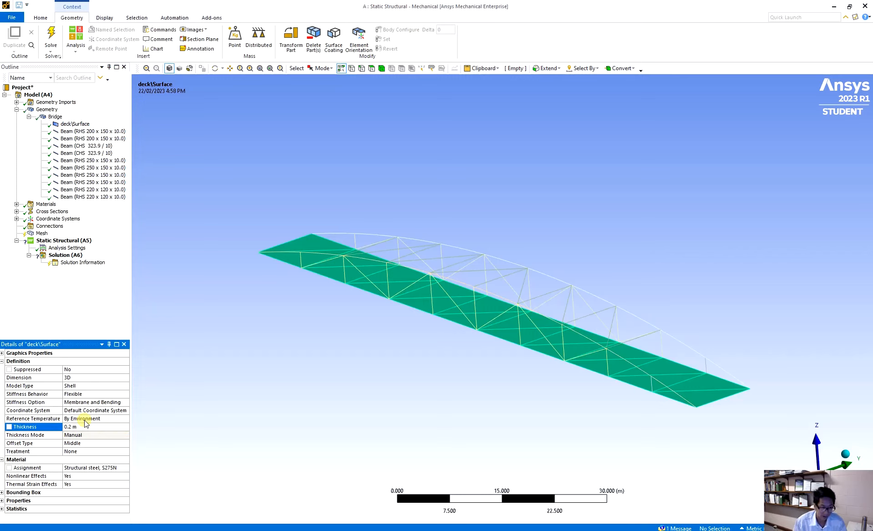
Step: Assign Concrete as the material of the deck surface
click(89, 467)
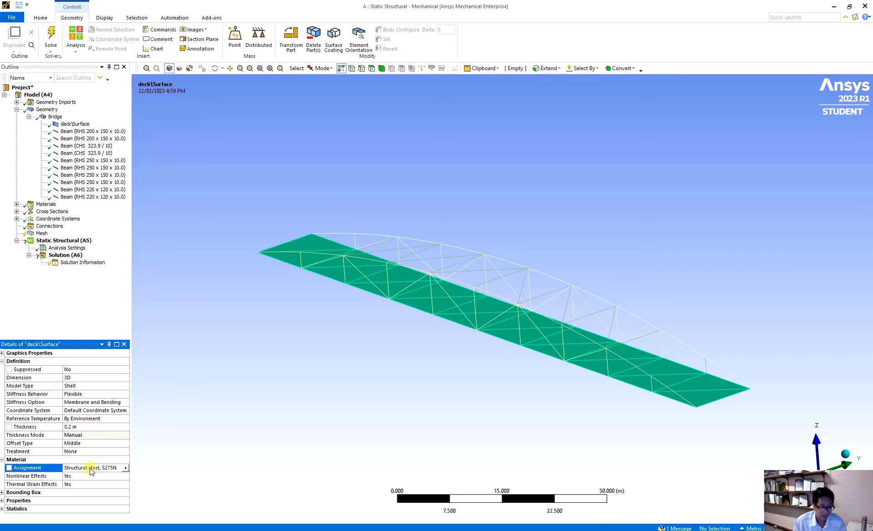
click(126, 467)
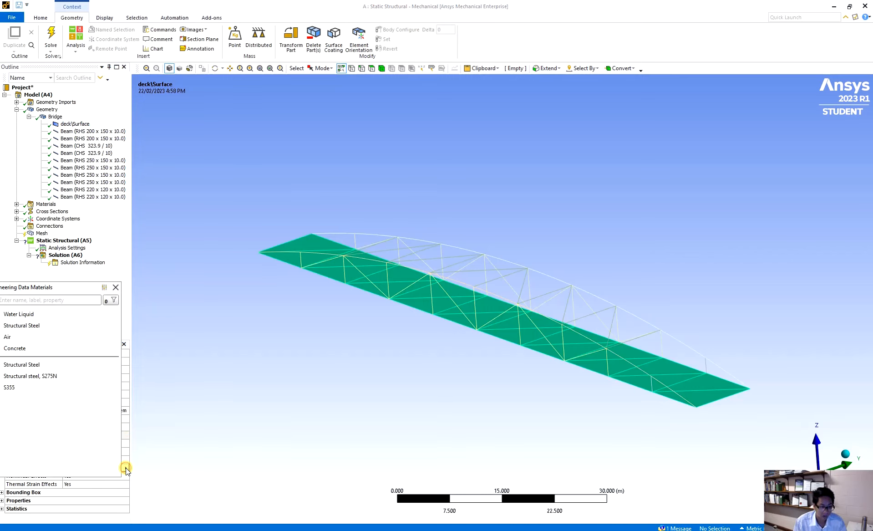
click(35, 350)
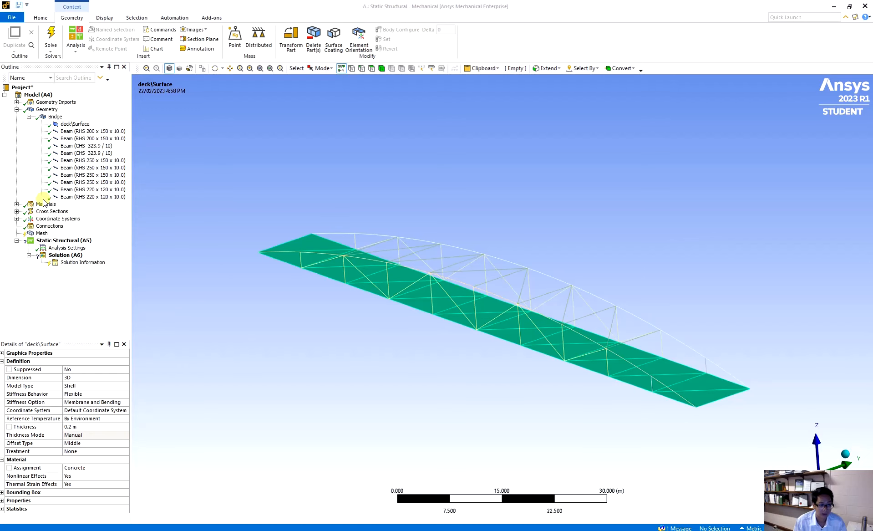
Step: Generate the bridge mesh with the default element size
click(40, 233)
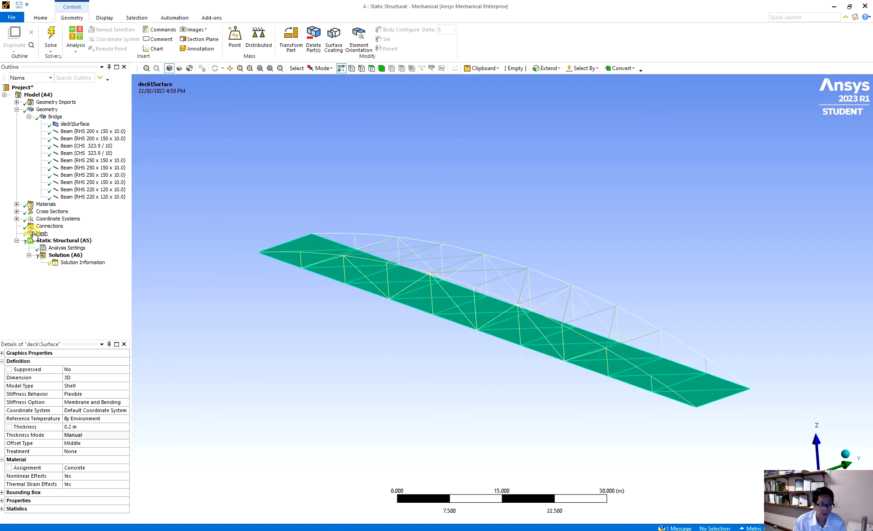
click(33, 37)
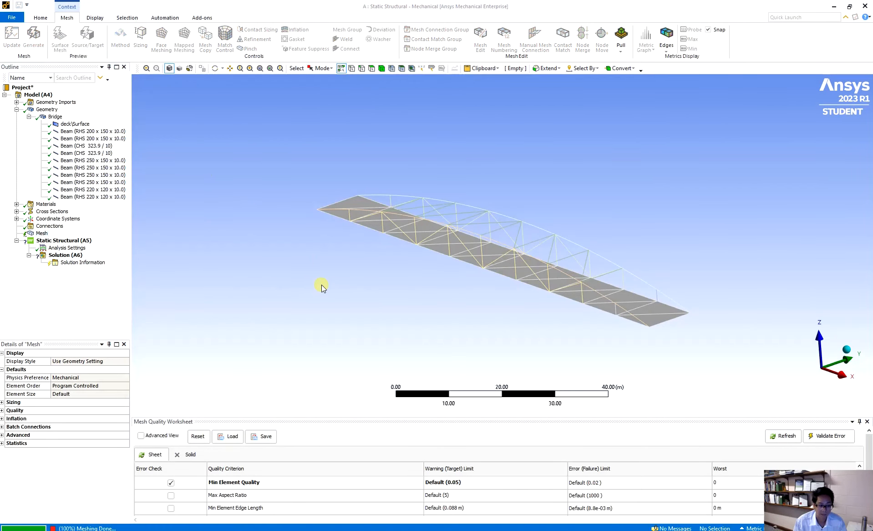
middle_drag(445, 291, 501, 319)
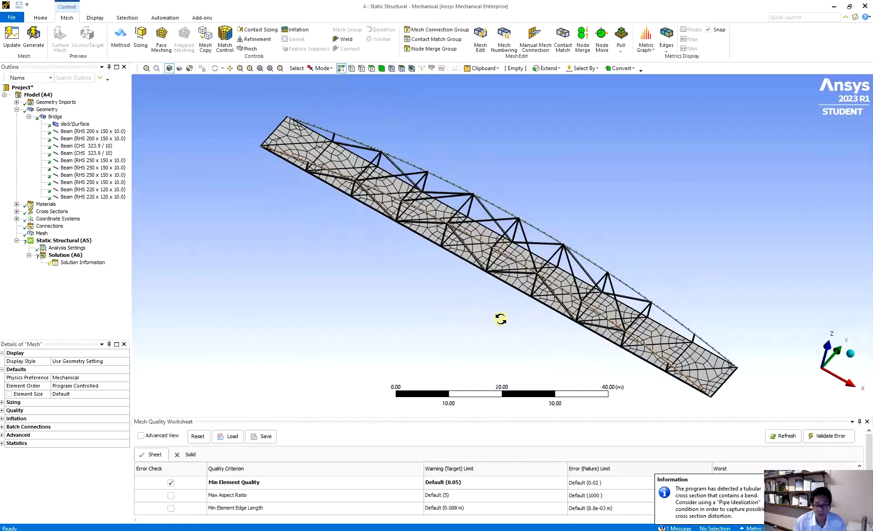
Step: Set the mesh element size to 1 m and regenerate the bridge mesh
click(66, 393)
double_click(66, 394)
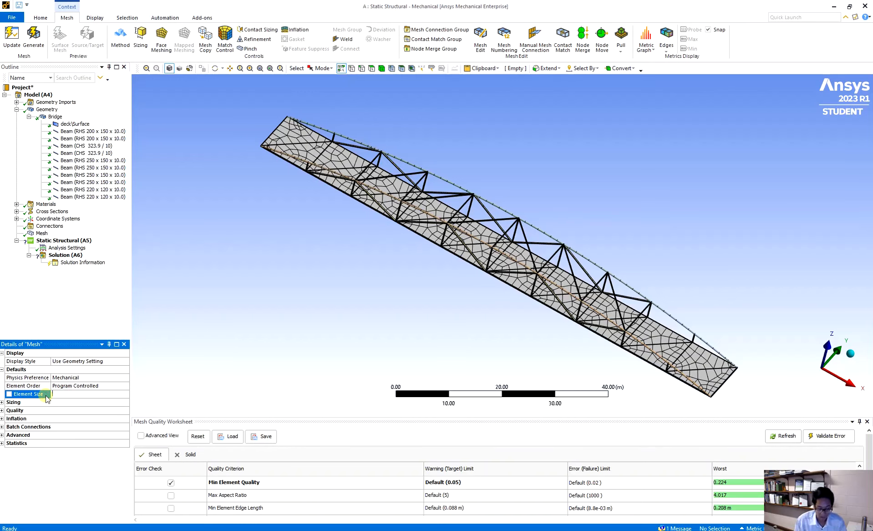
text(1)
key(Return)
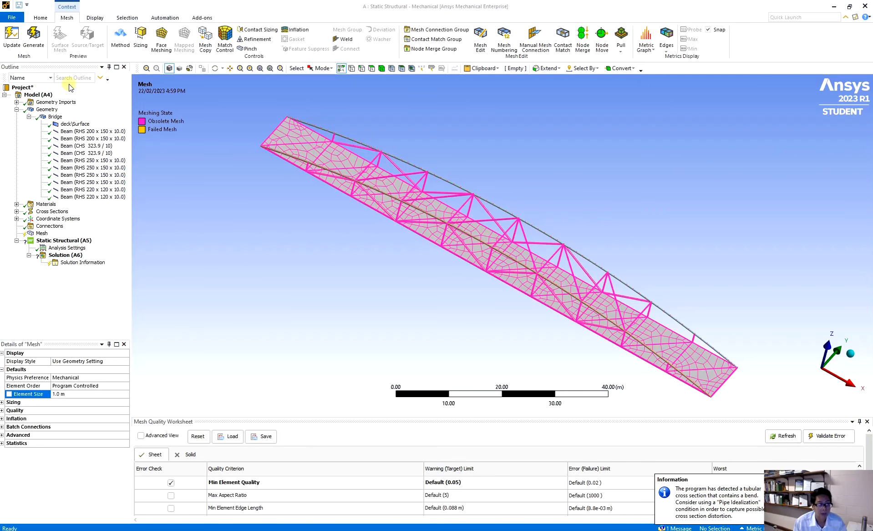
click(11, 37)
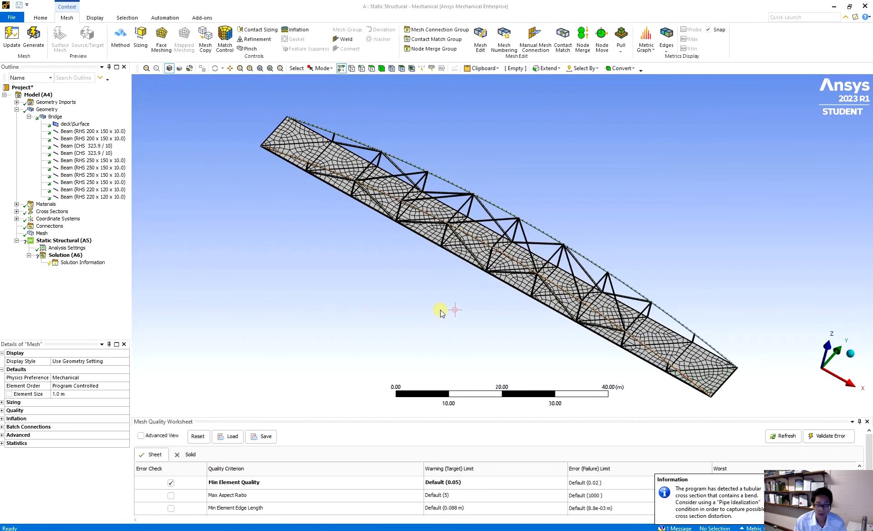
middle_drag(445, 308, 476, 259)
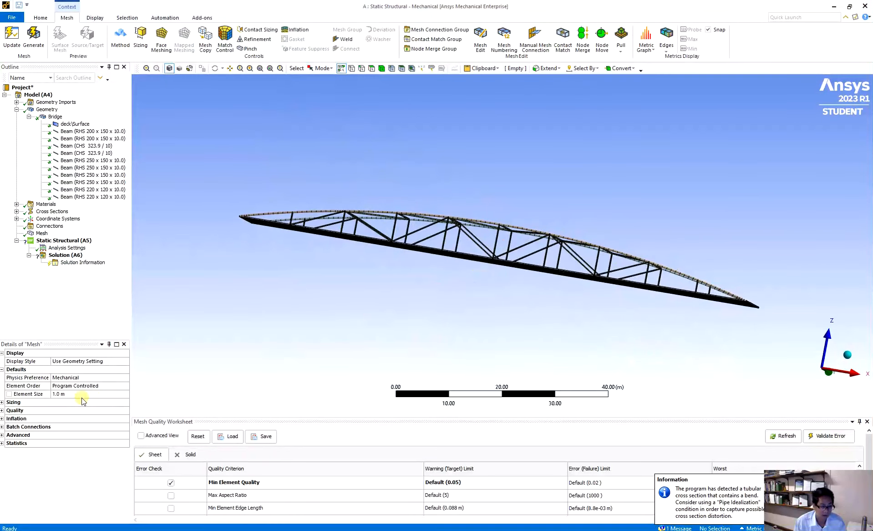
Step: Regenerate the bridge mesh with an element size of 0.5 m and show its node and element statistics
click(68, 394)
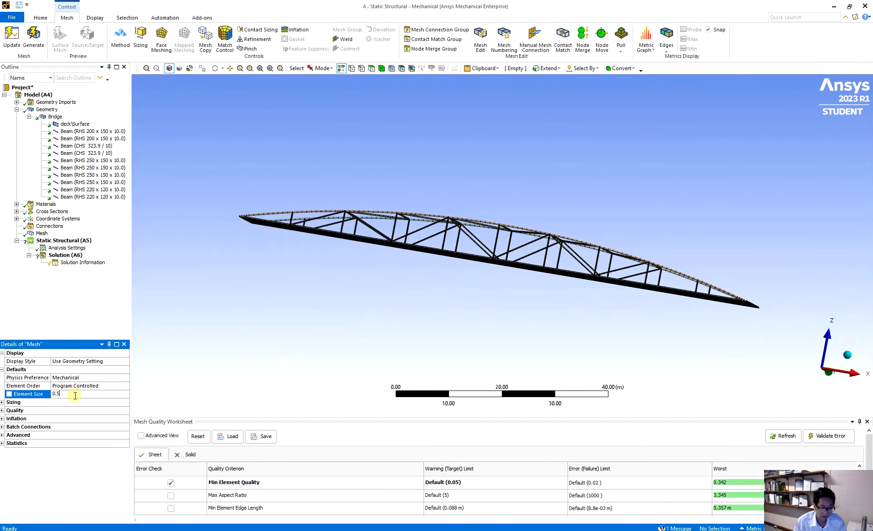
key(Return)
click(12, 36)
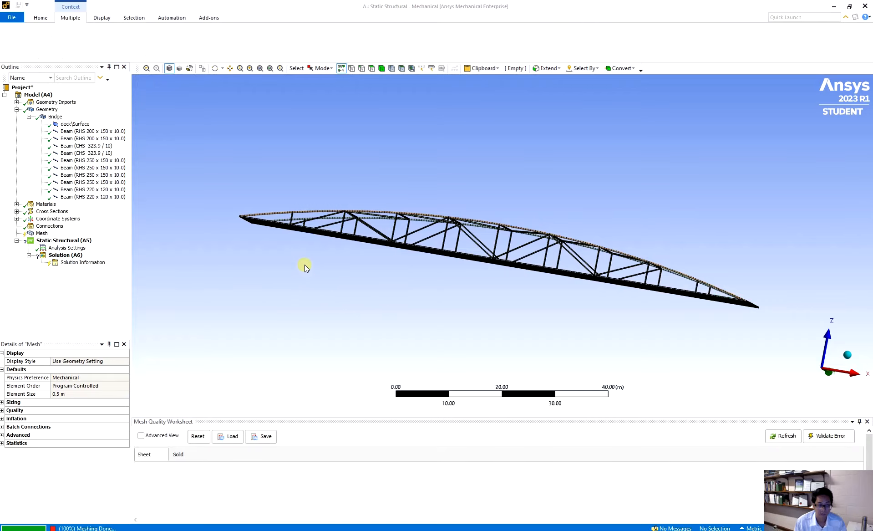
middle_drag(347, 260, 588, 335)
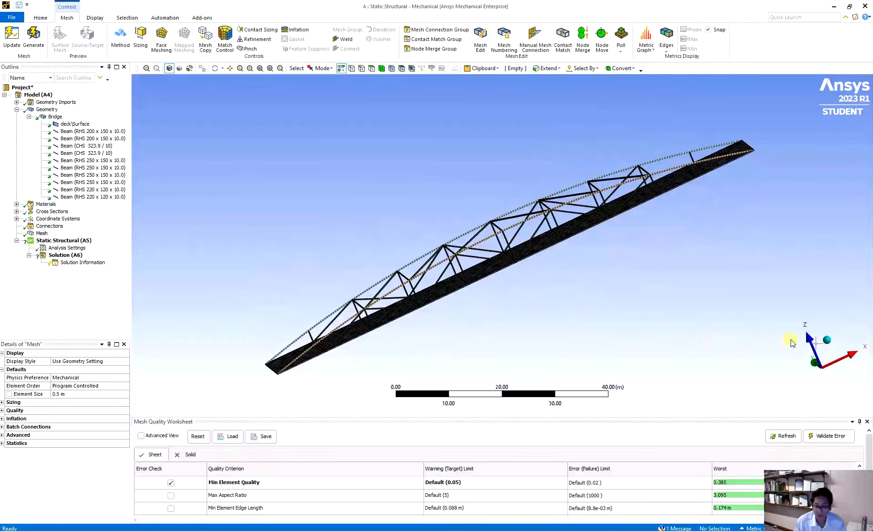
click(827, 340)
click(797, 380)
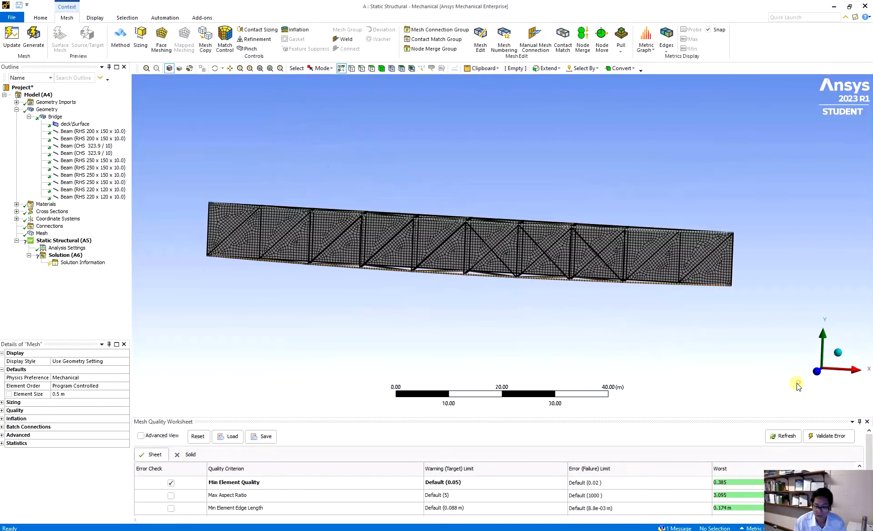
middle_drag(608, 337, 596, 266)
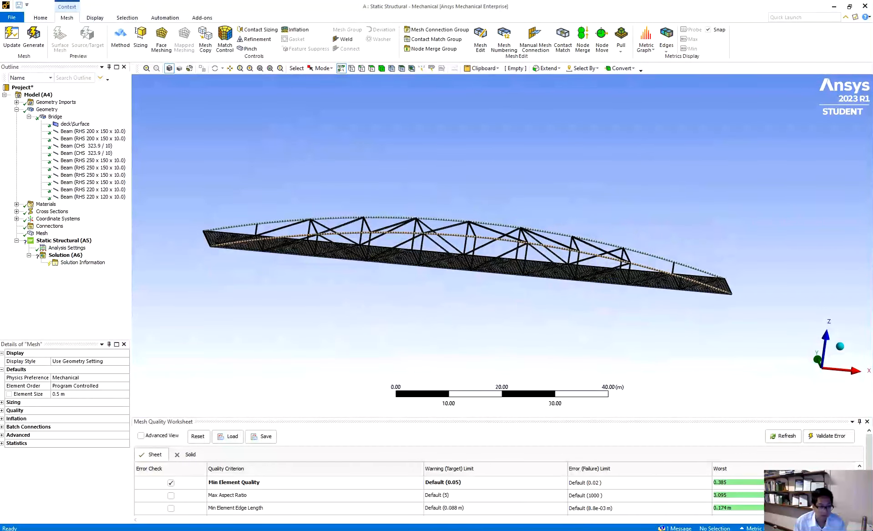
click(7, 444)
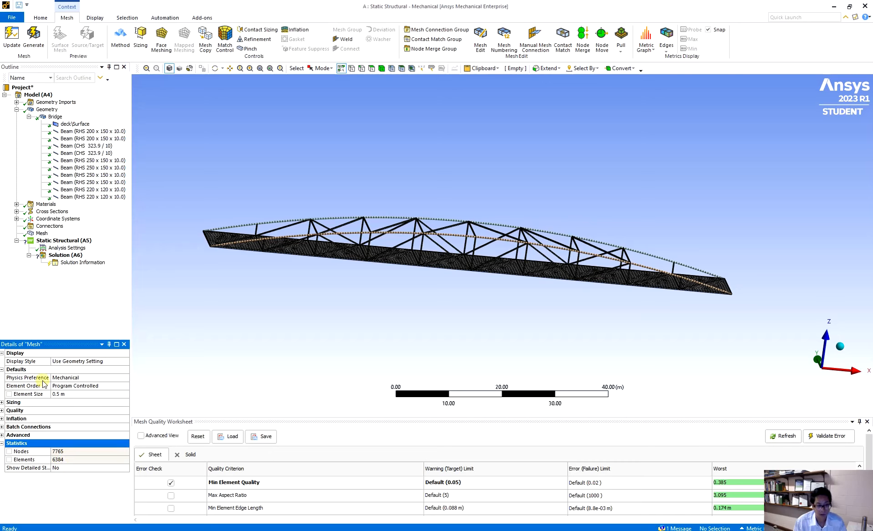
Step: Apply a fixed support to the two short end edges of the deck in the Static Structural analysis
click(59, 240)
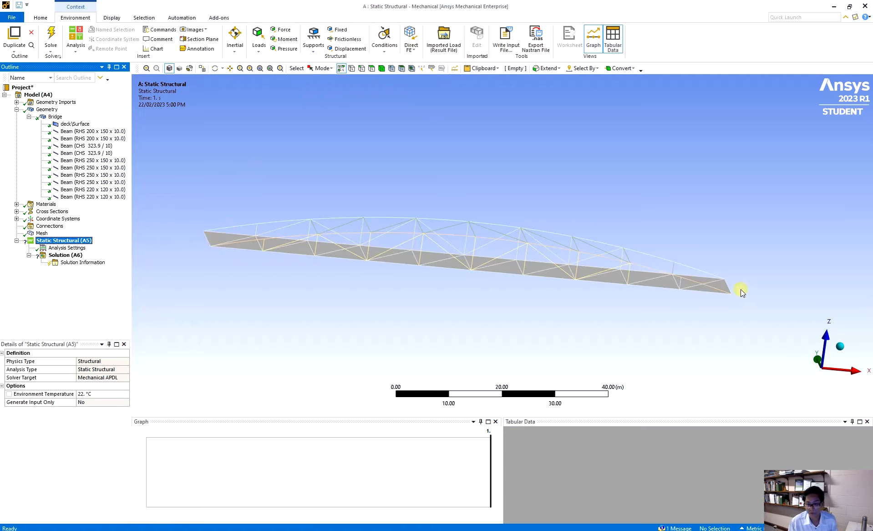
click(362, 68)
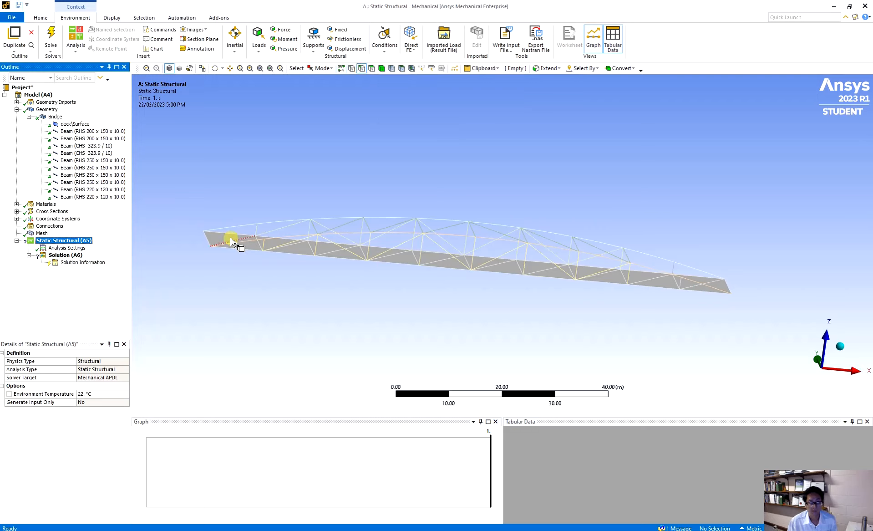
click(213, 243)
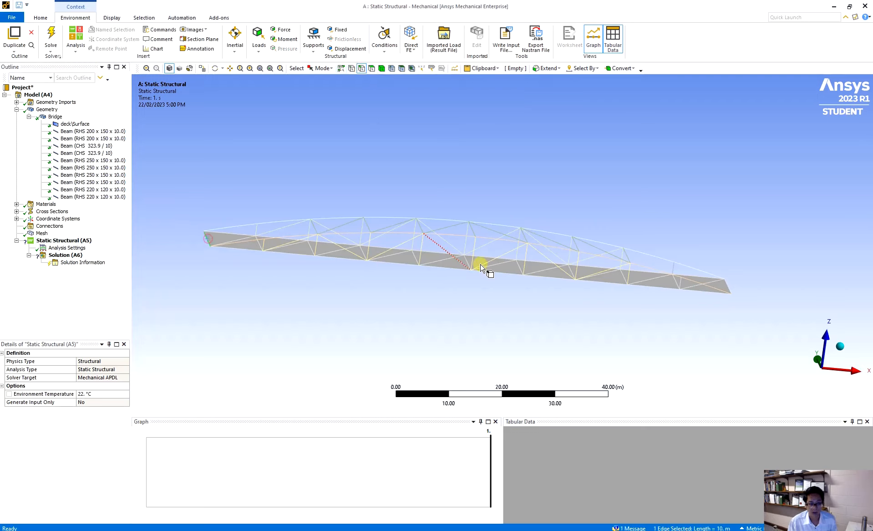
ctrl+click(728, 287)
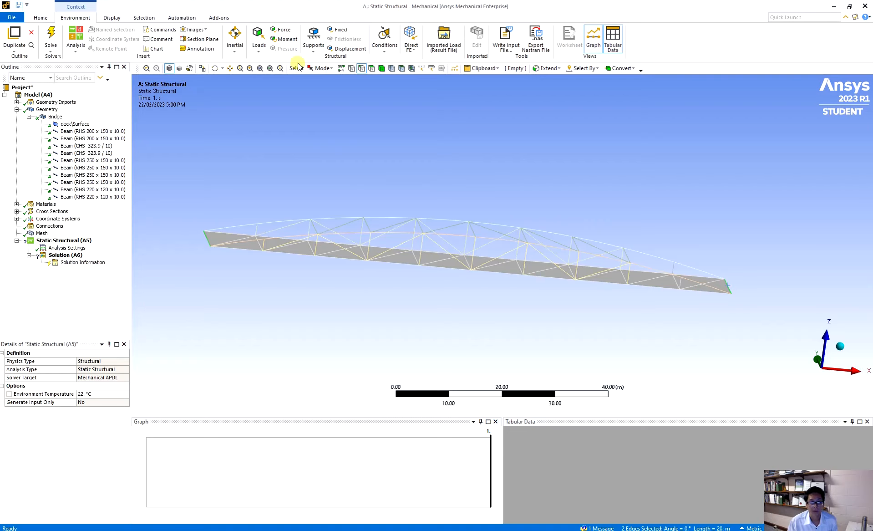
click(339, 31)
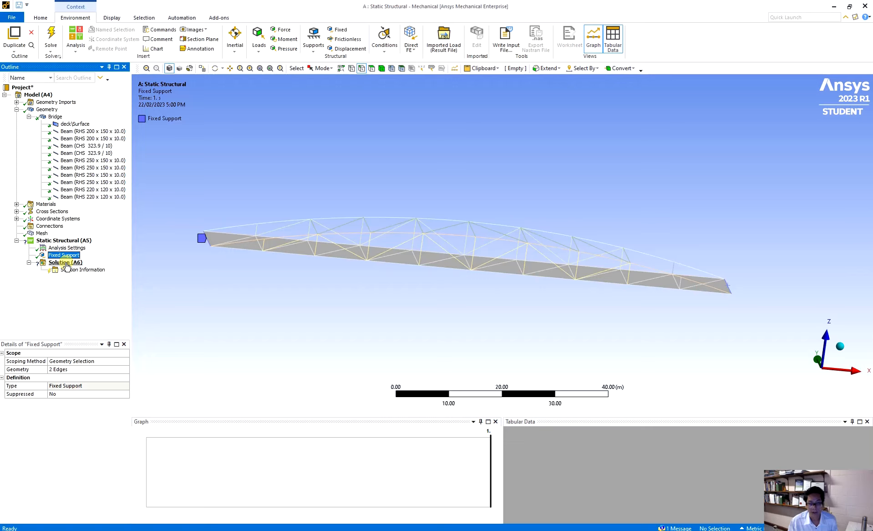
Step: Add Standard Earth Gravity to the Static Structural analysis
click(53, 241)
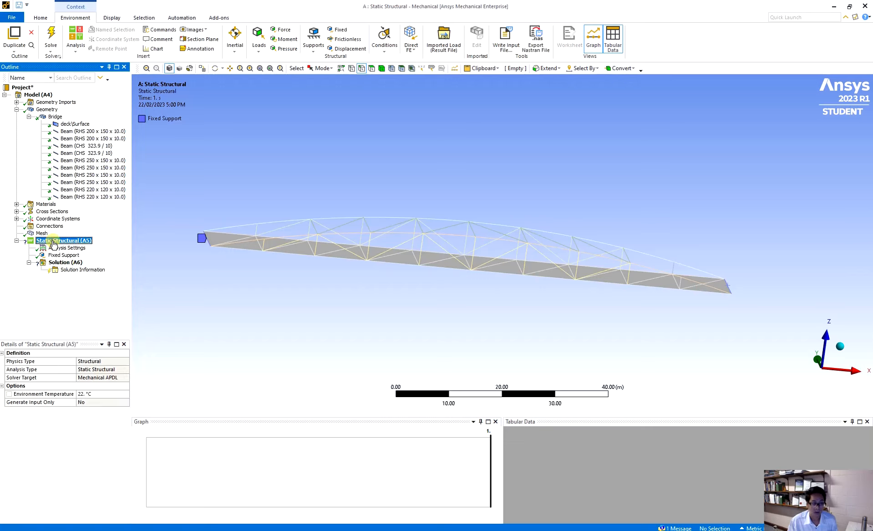
click(236, 53)
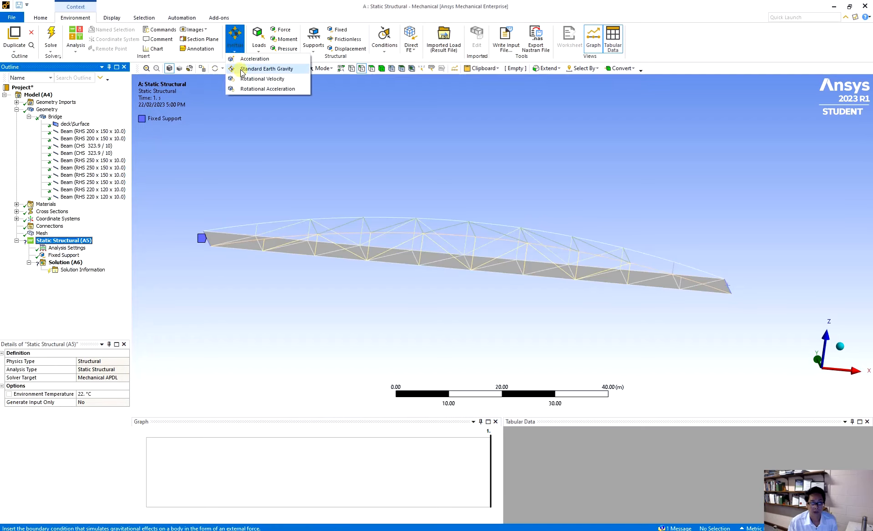
click(242, 71)
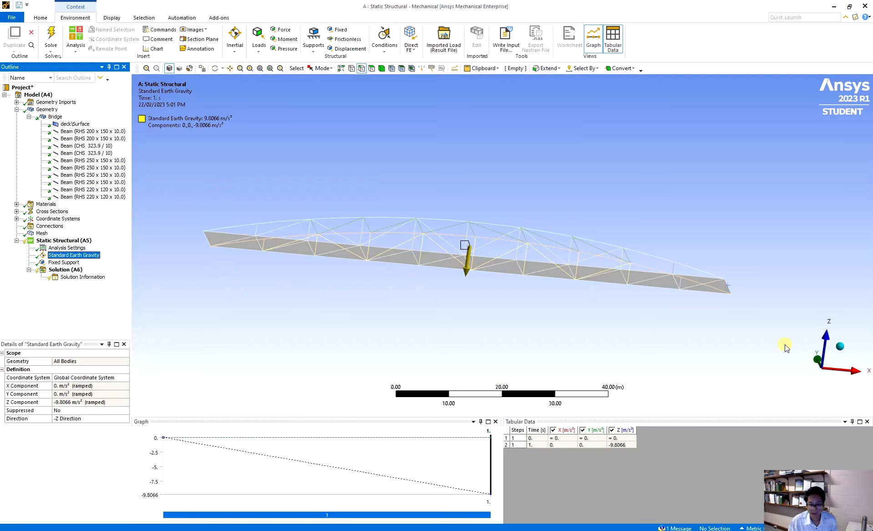
Step: Add a Total Deformation result for all bodies to the solution
click(64, 271)
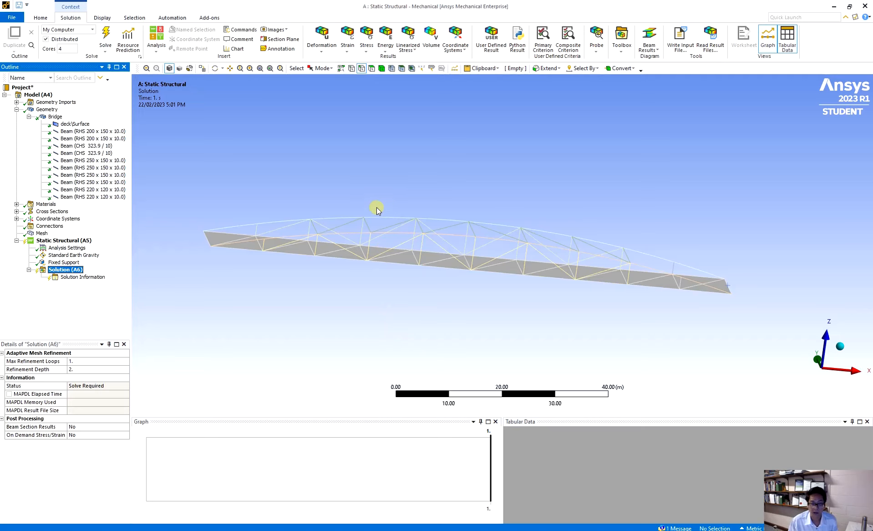
click(321, 41)
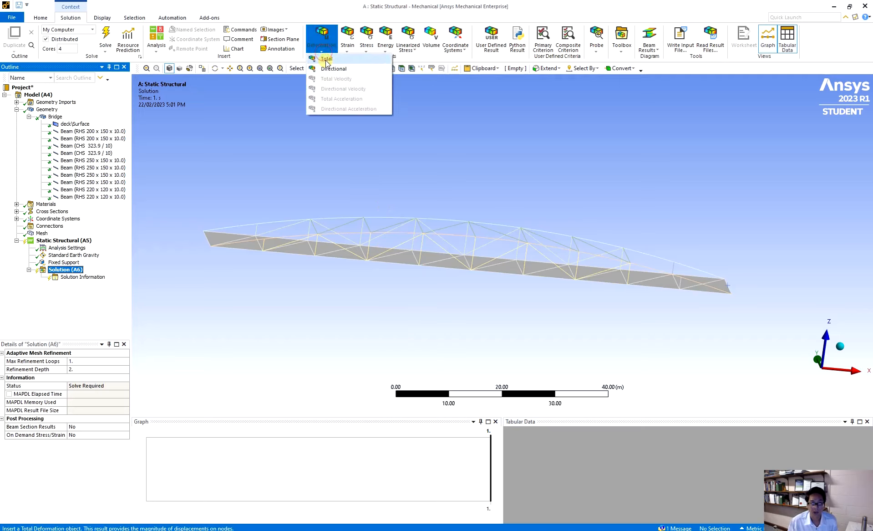
click(325, 57)
Step: Add Maximum Principal, Maximum Shear and Equivalent (von-Mises) elastic strain results to the solution
click(347, 41)
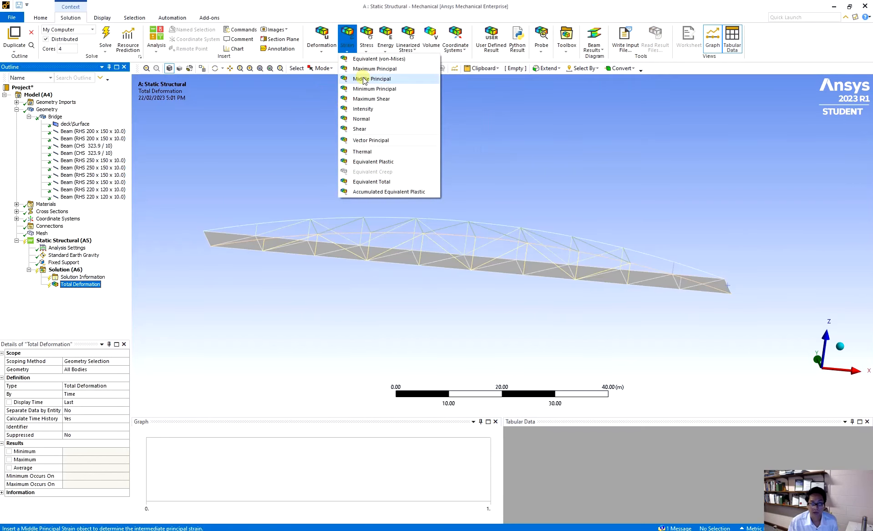
click(369, 69)
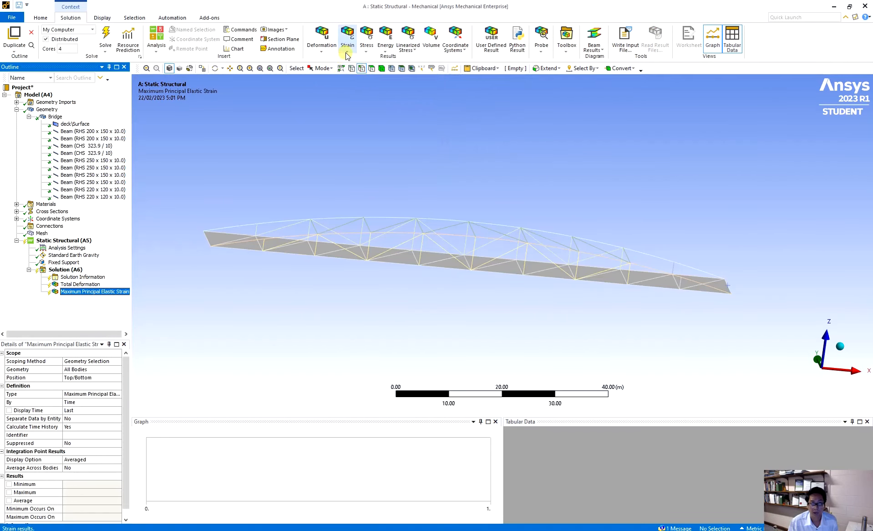
click(346, 51)
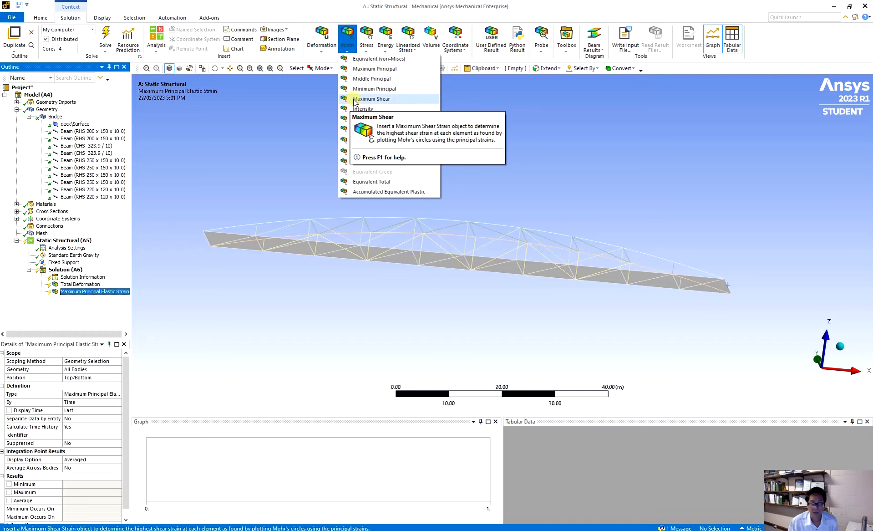
click(354, 100)
click(349, 48)
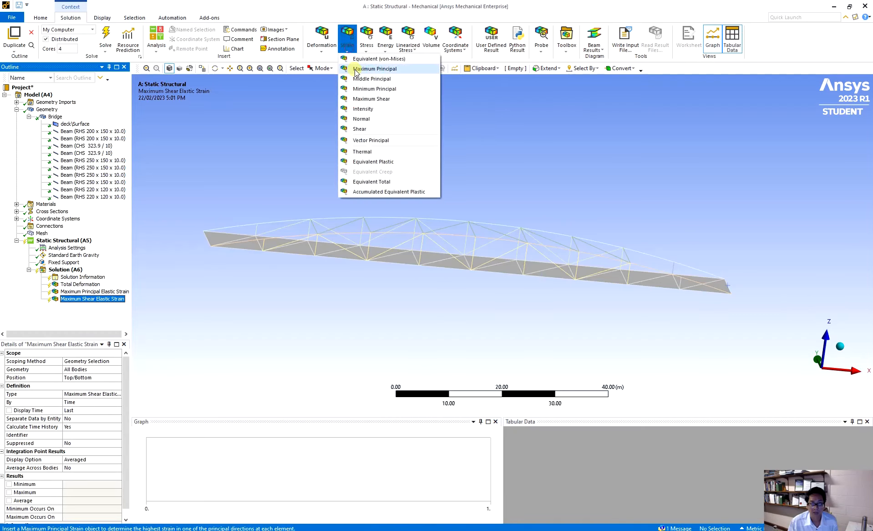
click(362, 60)
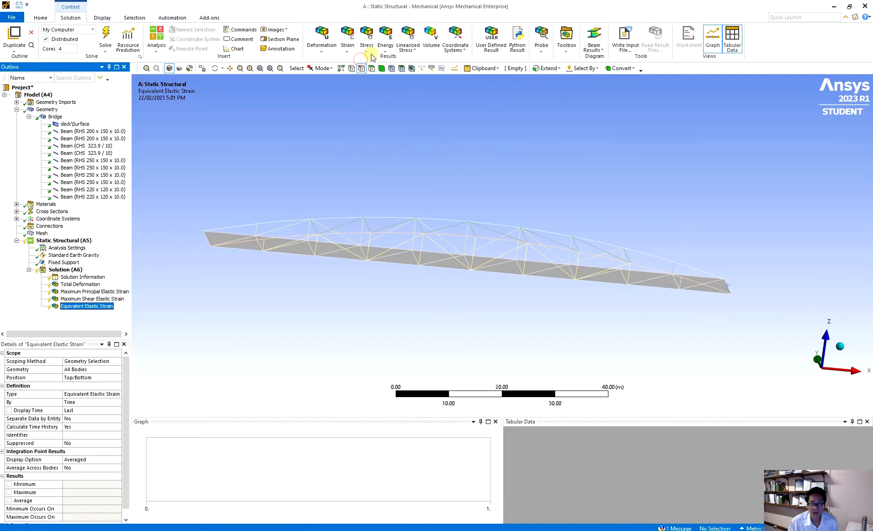
Step: Add Maximum Principal, Maximum Shear and Equivalent (von-Mises) stress results to the solution
click(372, 51)
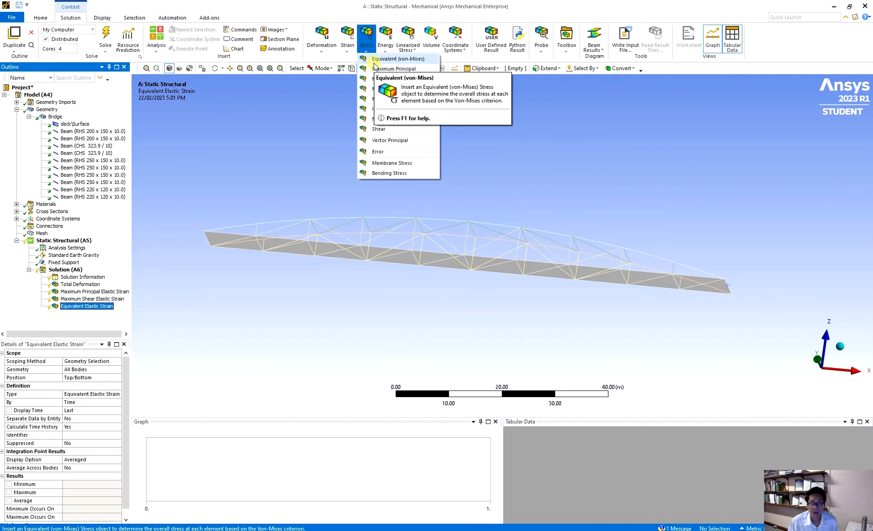
click(375, 69)
click(366, 48)
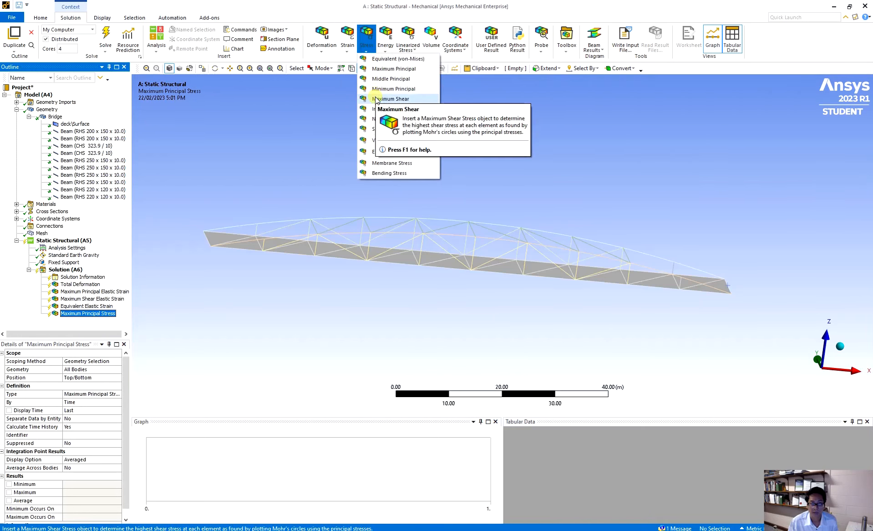
click(376, 99)
click(366, 46)
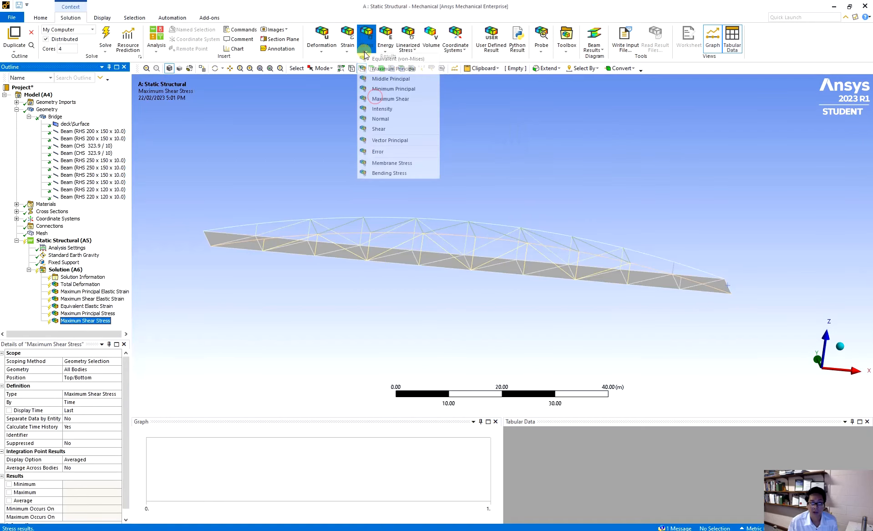
click(380, 60)
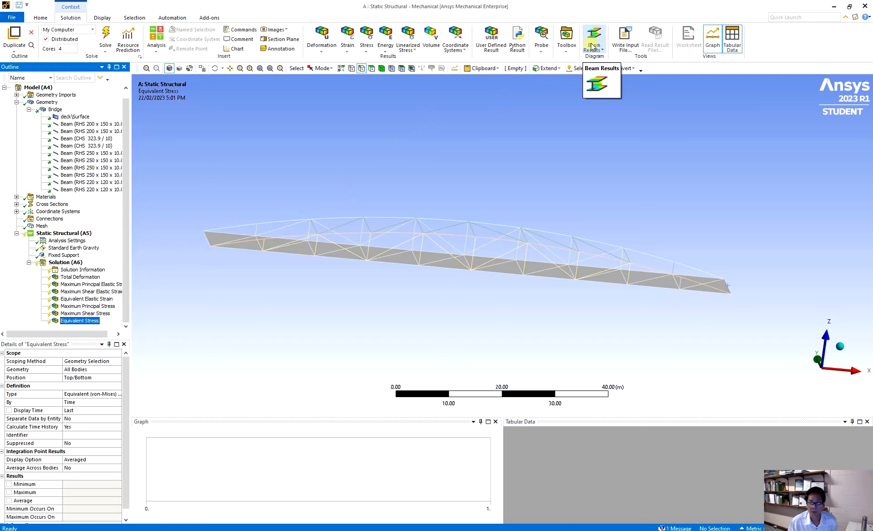
Step: Add an Axial Force beam result to the solution
right_click(55, 263)
mouse_move(100, 268)
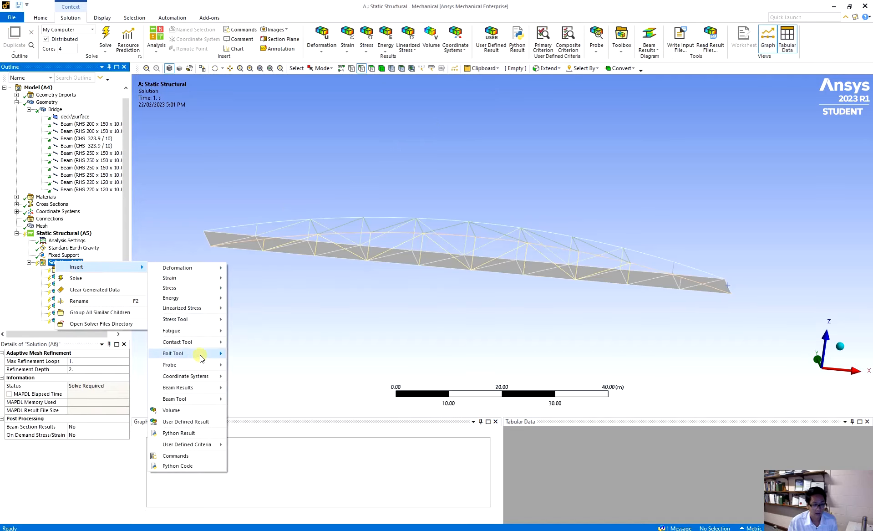
mouse_move(195, 390)
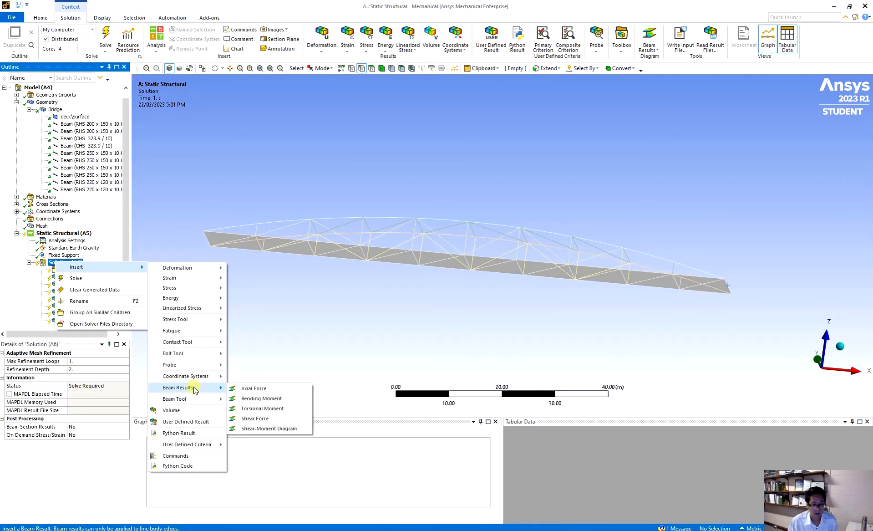
click(248, 389)
Step: Add a Beam Tool for all line bodies to the solution and expand its stress results
right_click(64, 255)
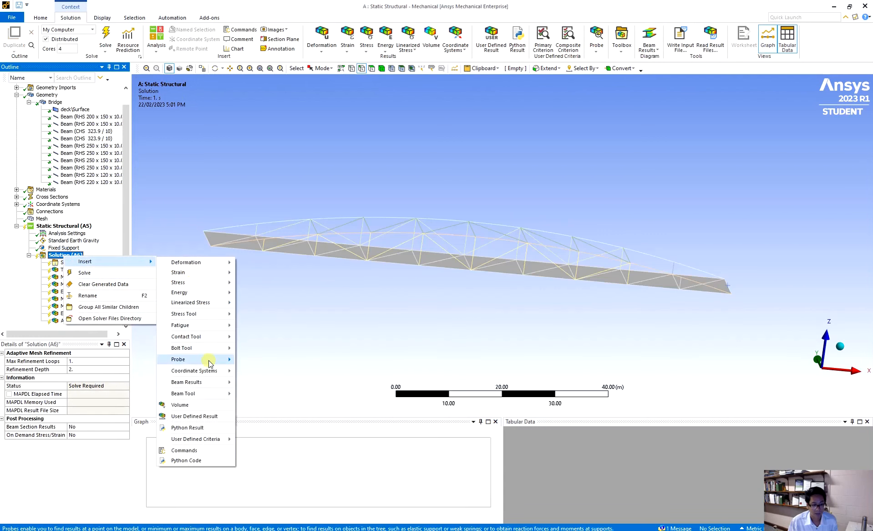
mouse_move(209, 363)
mouse_move(198, 394)
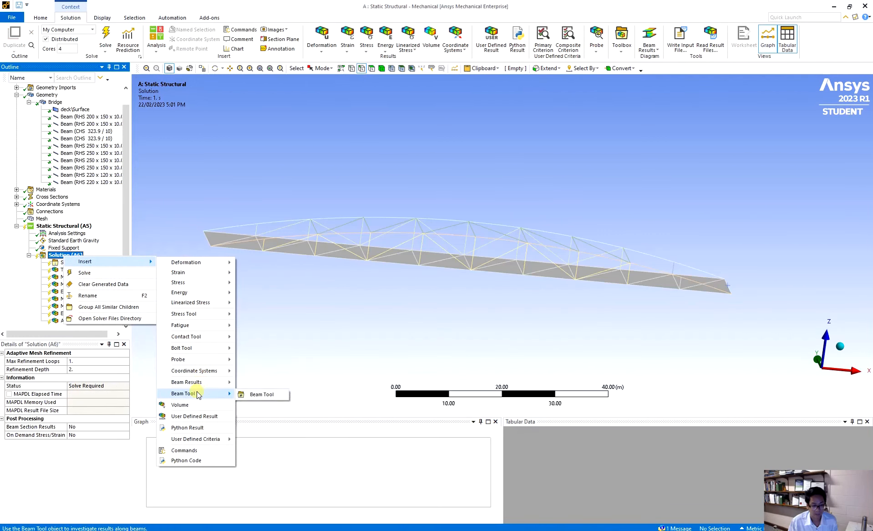
click(262, 394)
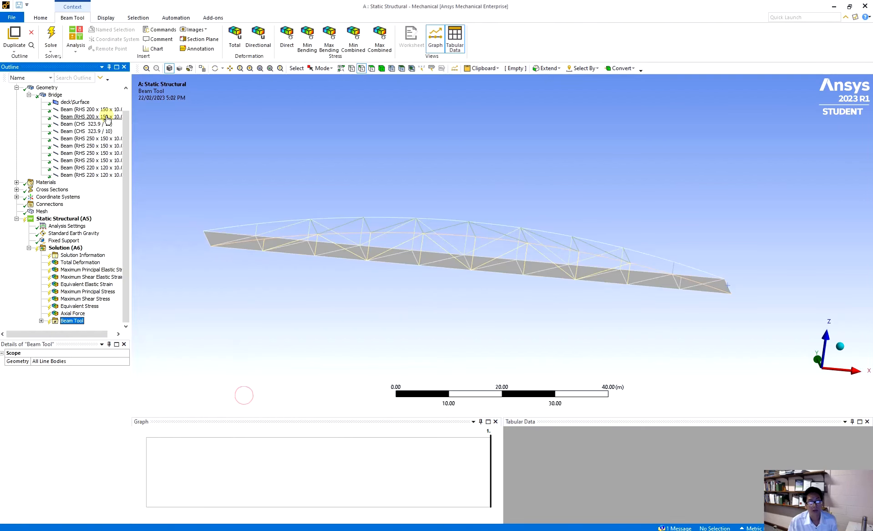
click(41, 320)
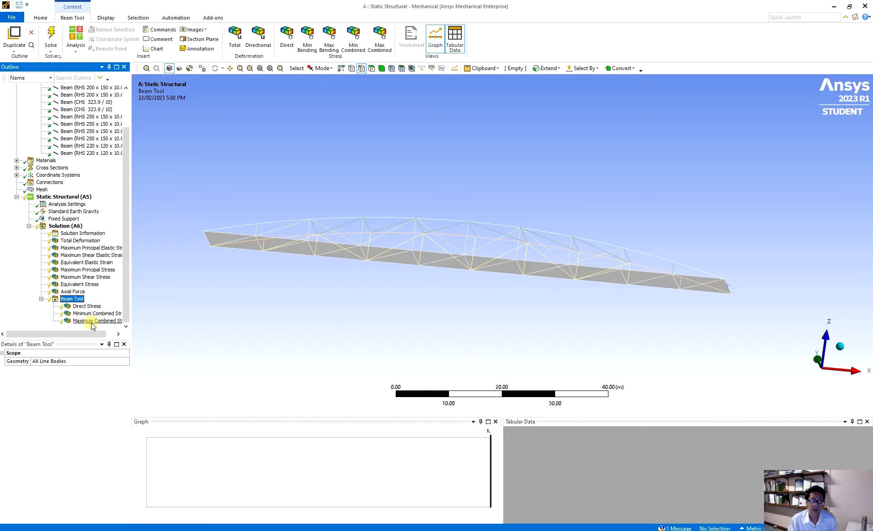
Step: Solve the static structural analysis and display the Total Deformation result
right_click(76, 228)
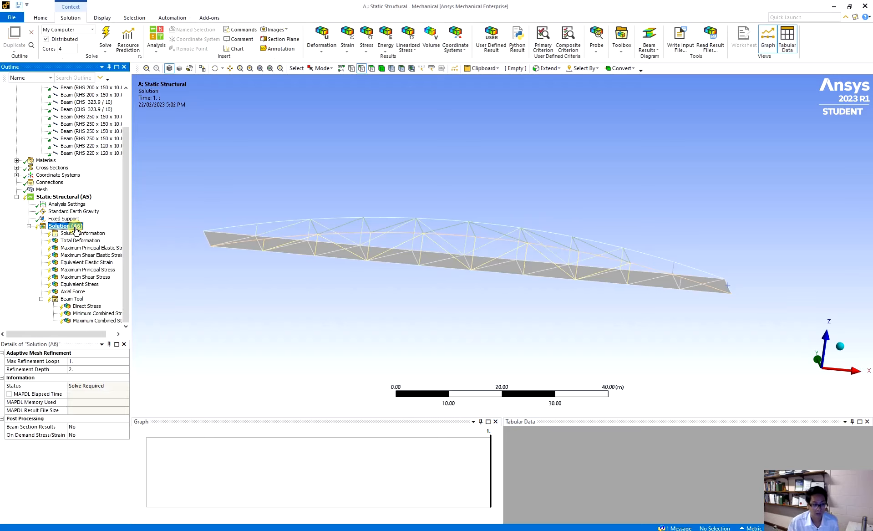
click(86, 244)
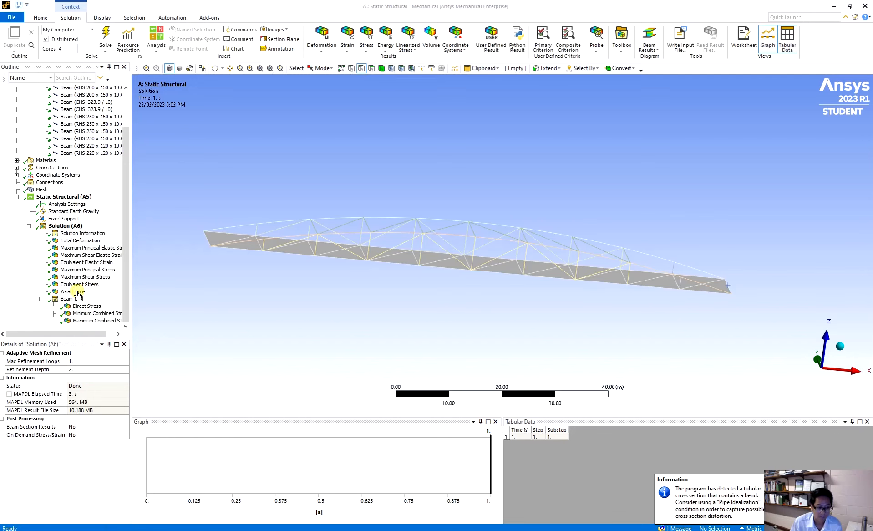
click(79, 240)
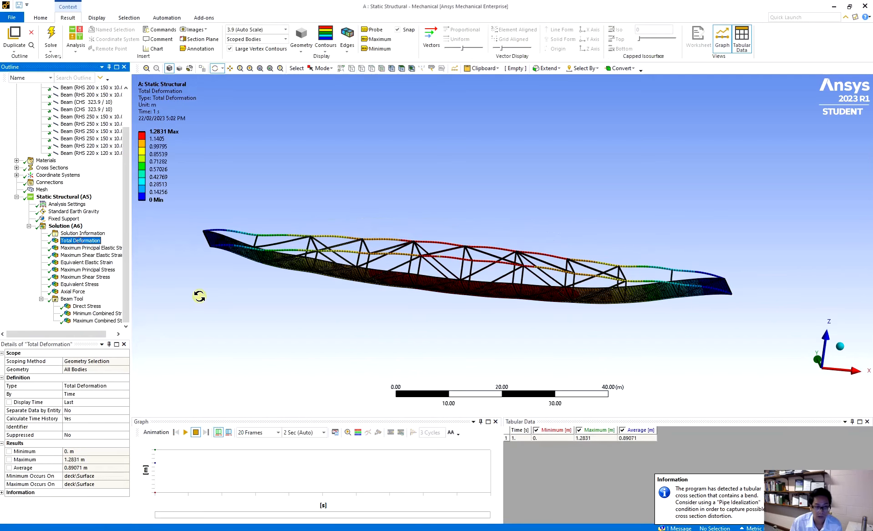
mouse_move(419, 338)
mouse_down()
mouse_move(425, 306)
mouse_move(432, 348)
mouse_up()
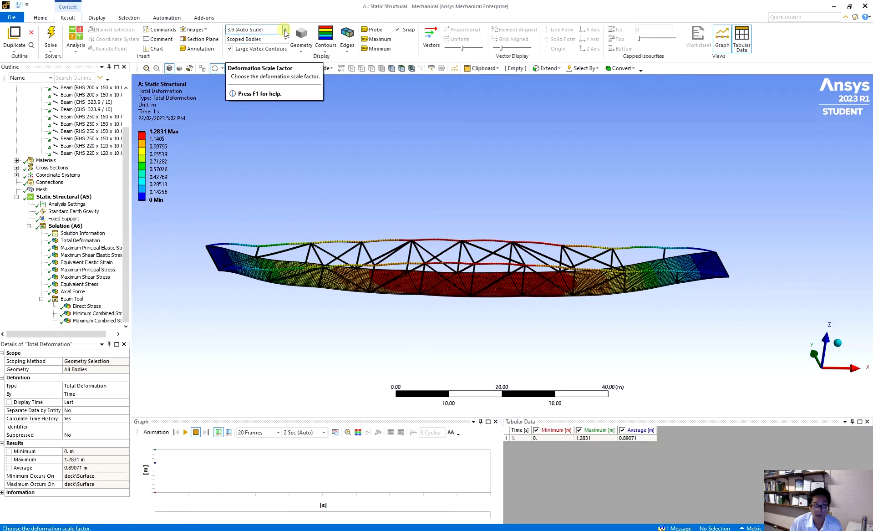
Step: Set the deformation scale factor to 1.0 (True Scale) and examine the bridge's total deformation from several sides
click(285, 30)
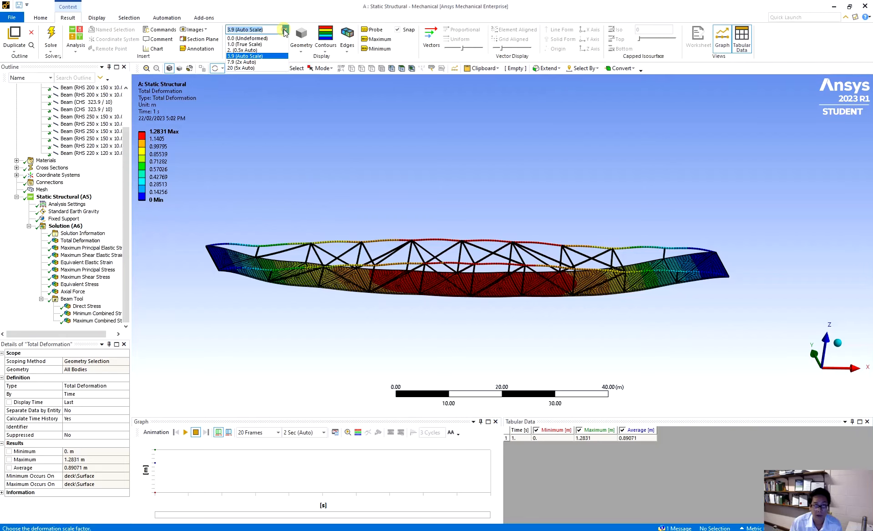
click(264, 46)
drag(514, 328, 543, 286)
drag(250, 168, 501, 185)
drag(422, 197, 499, 253)
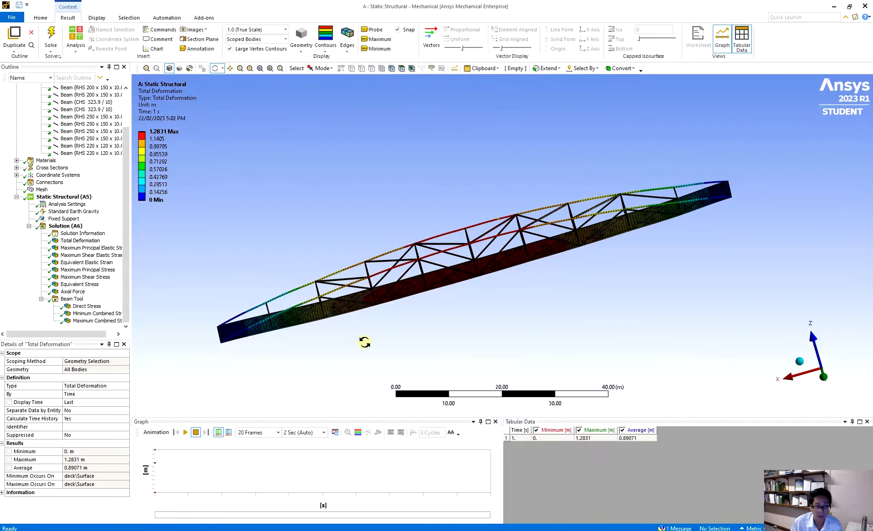
drag(365, 342, 632, 295)
drag(452, 295, 498, 300)
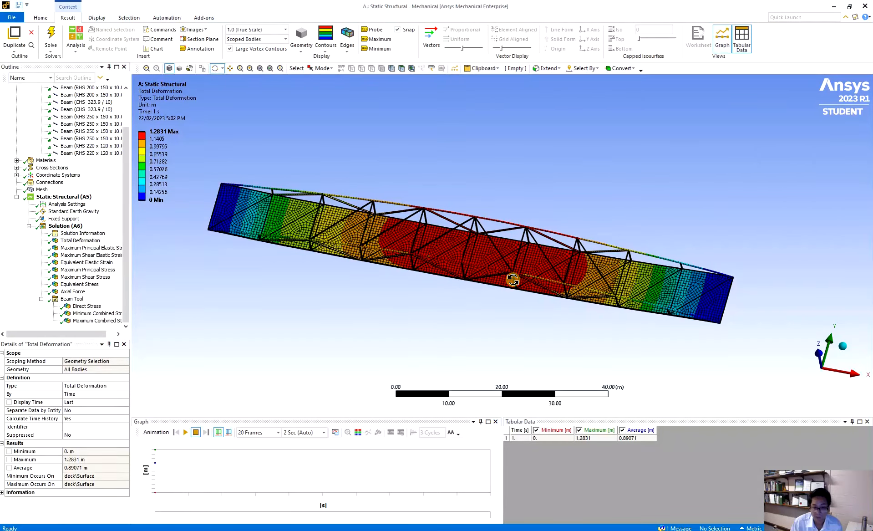
drag(447, 262, 477, 271)
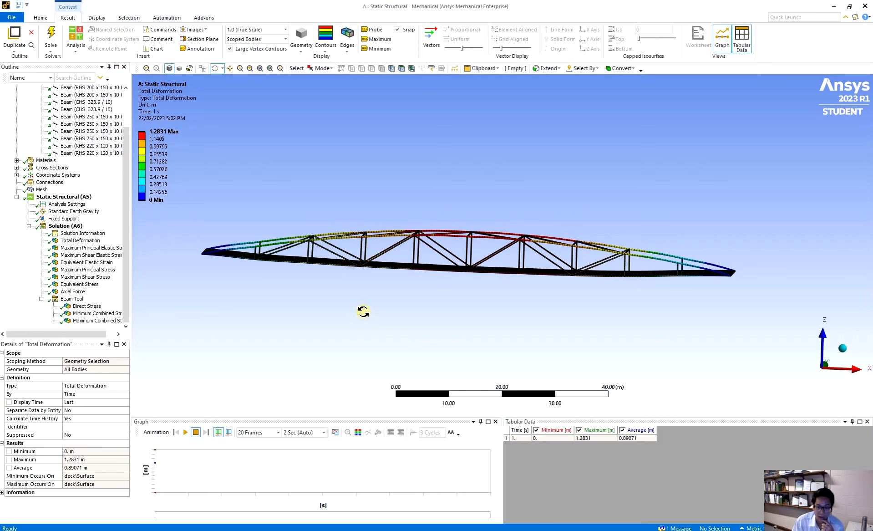
mouse_move(444, 286)
mouse_down()
mouse_move(497, 318)
mouse_move(423, 236)
mouse_move(401, 299)
mouse_up()
Step: Review the Maximum Principal, Maximum Shear and Equivalent elastic strain results on the deck
click(88, 247)
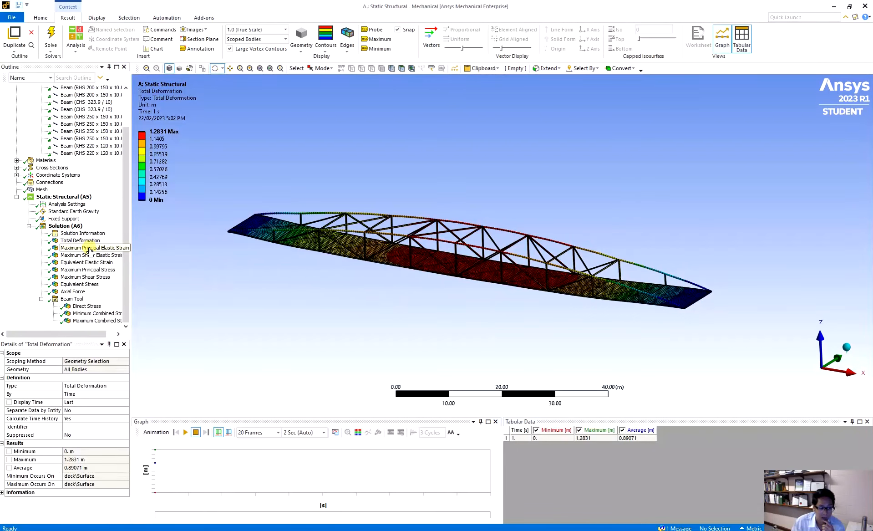
drag(384, 280, 398, 317)
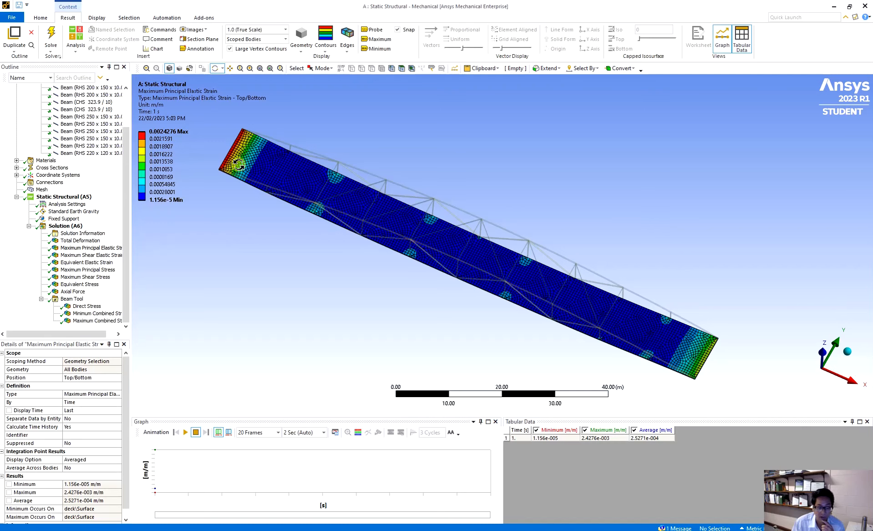
click(66, 256)
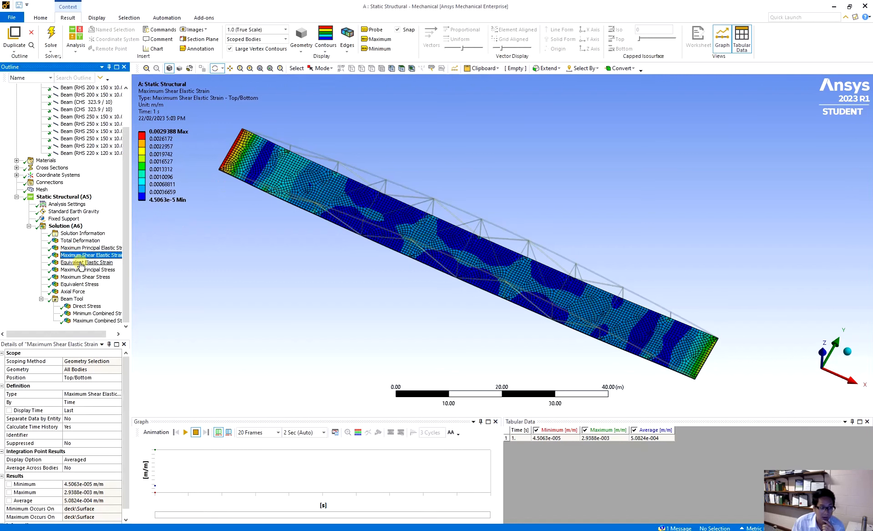
click(80, 263)
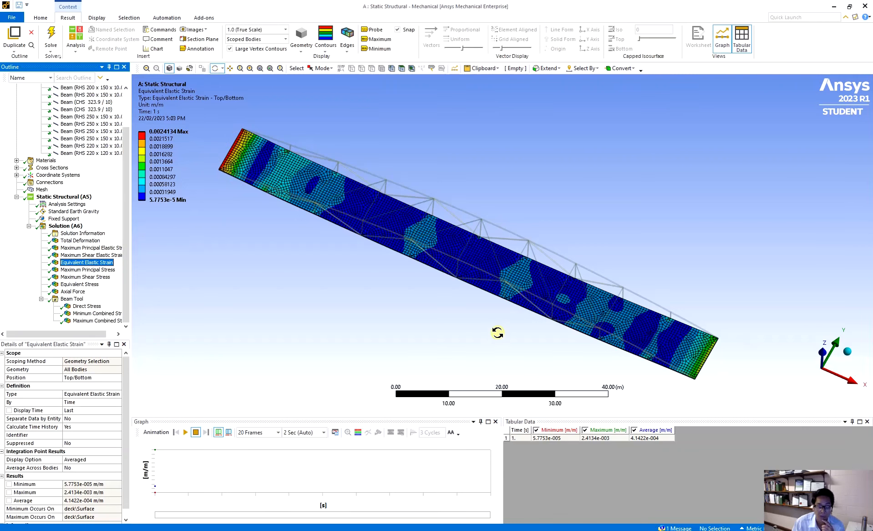
Step: Review the Maximum Principal, Maximum Shear and Equivalent stress results on the deck
click(90, 270)
click(85, 277)
click(81, 284)
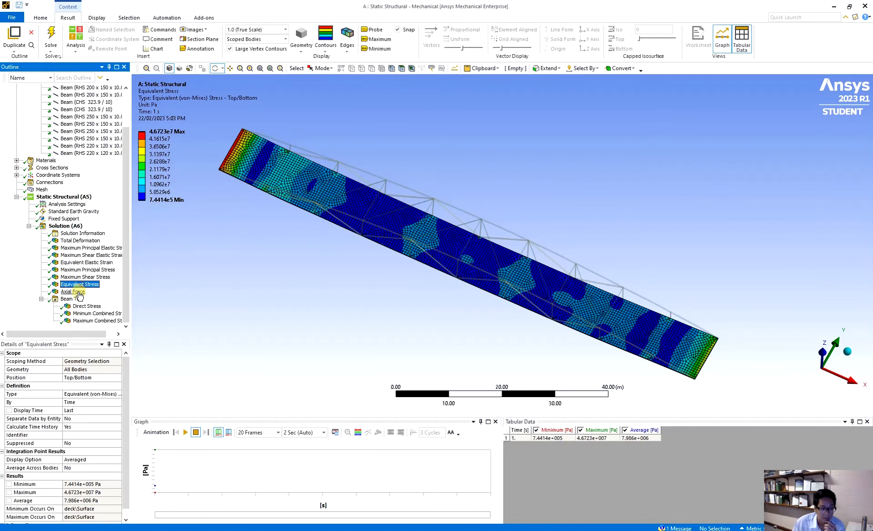
Step: Display the Axial Force result and examine its distribution along the arches and truss members up close
click(72, 291)
drag(408, 349, 456, 270)
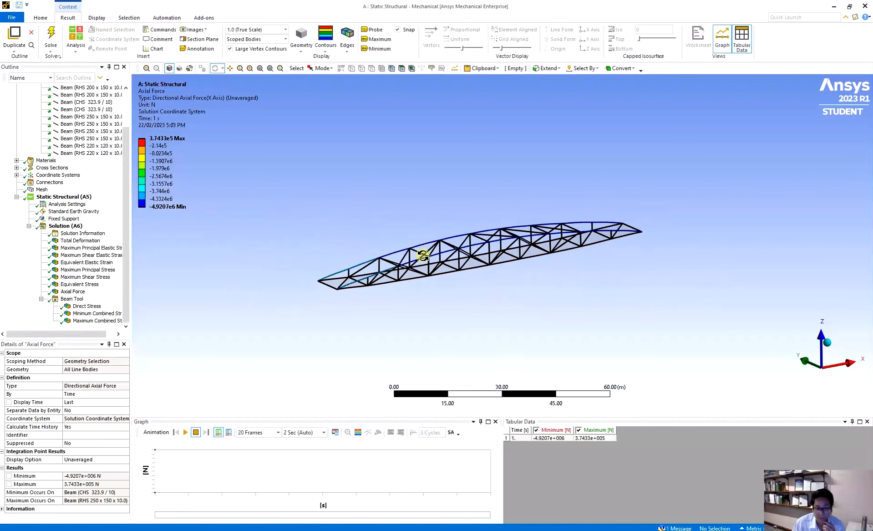
scroll(430, 265, up, 5)
scroll(430, 265, up, 1)
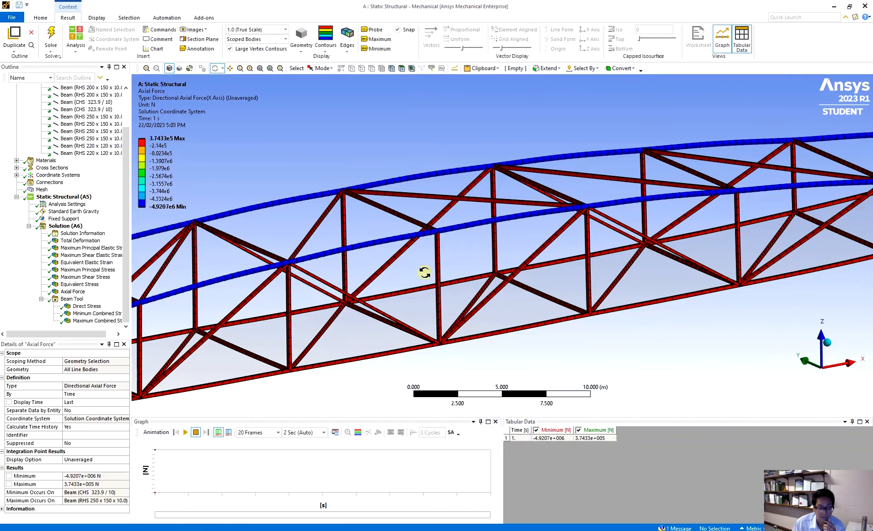
scroll(395, 263, up, 2)
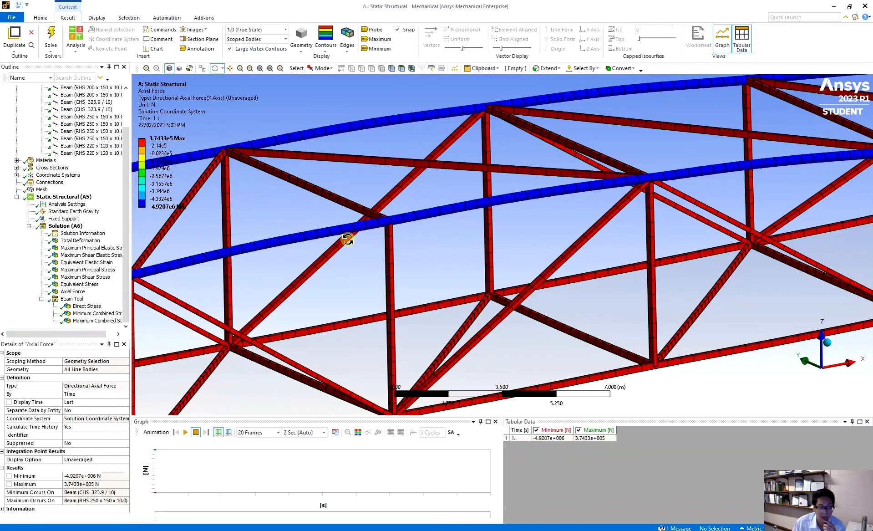
scroll(347, 239, down, 10)
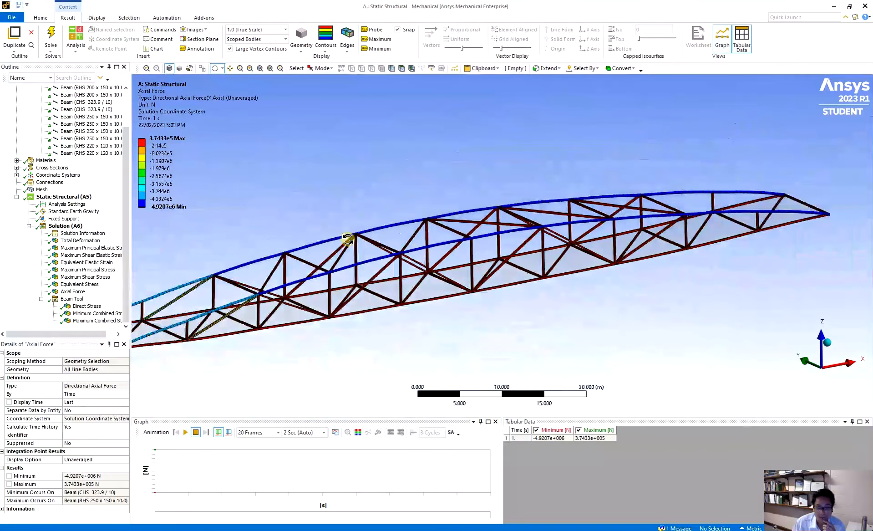
scroll(378, 281, up, 2)
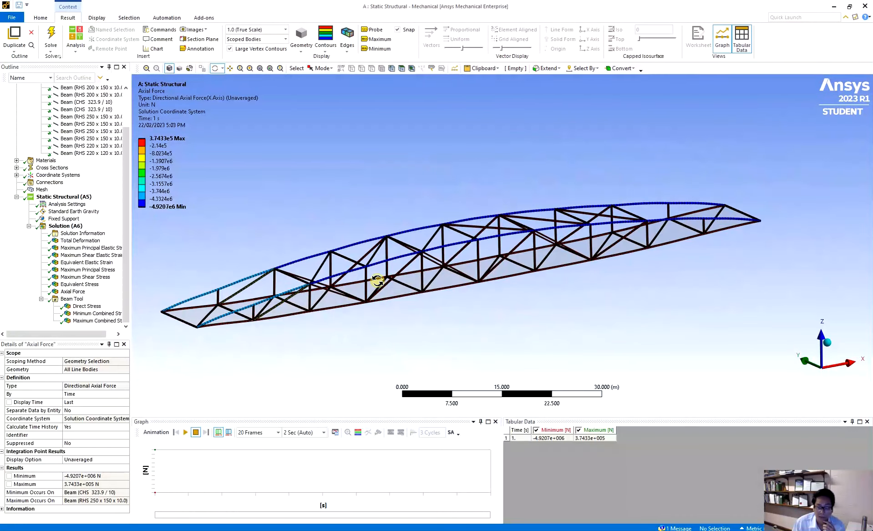
drag(388, 260, 345, 255)
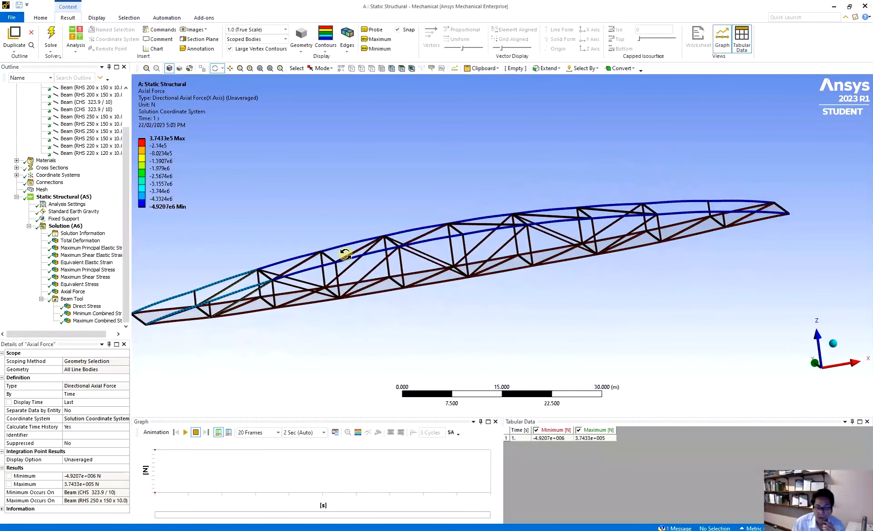
Step: Place a probe annotation of the axial force on the near arch between two verticals
click(374, 30)
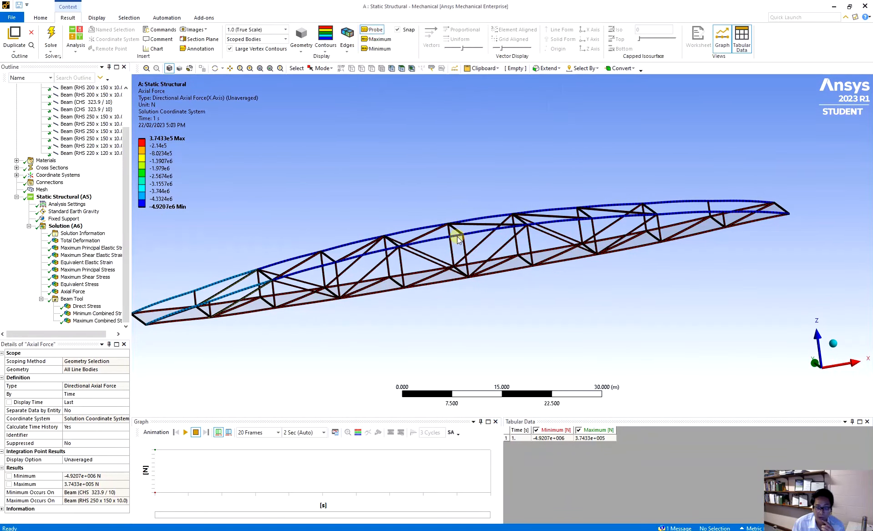
scroll(433, 255, down, 2)
mouse_move(435, 249)
middle_down()
mouse_move(469, 266)
mouse_move(443, 240)
middle_up()
scroll(434, 219, up, 3)
scroll(434, 219, up, 1)
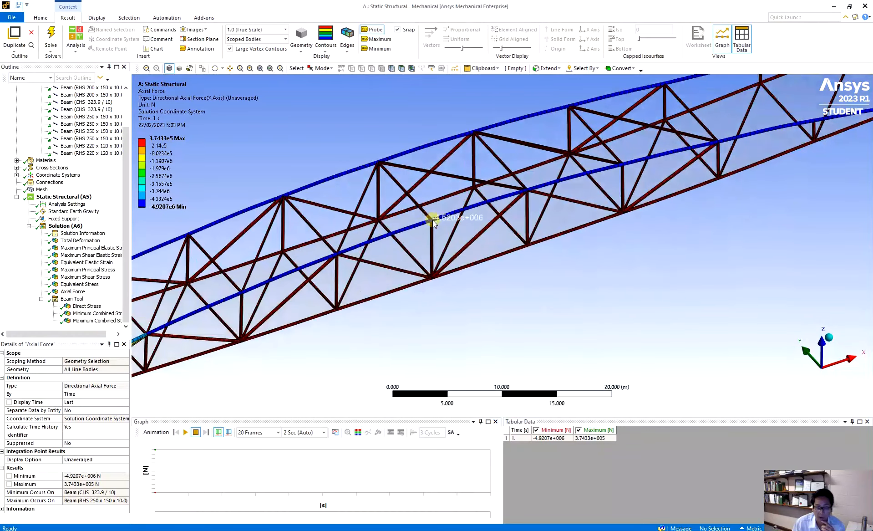
click(396, 230)
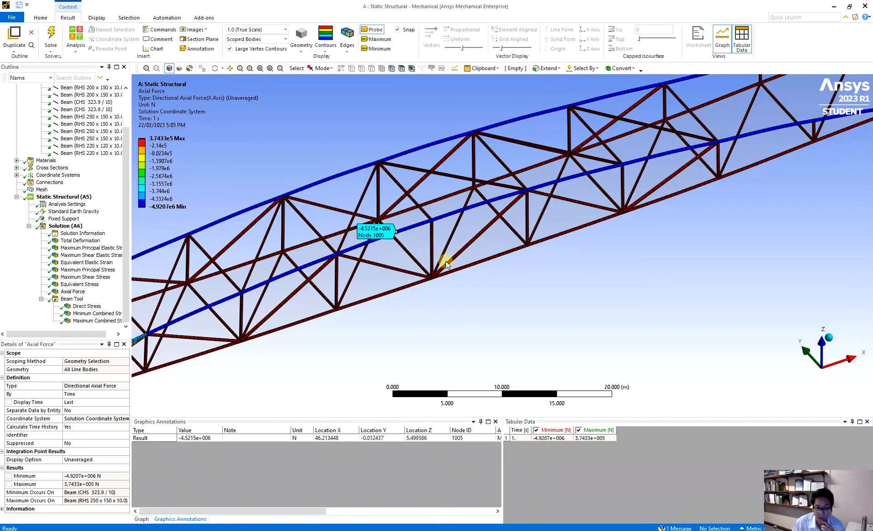
Step: Show the maximum and minimum annotations on the axial force plot
click(377, 40)
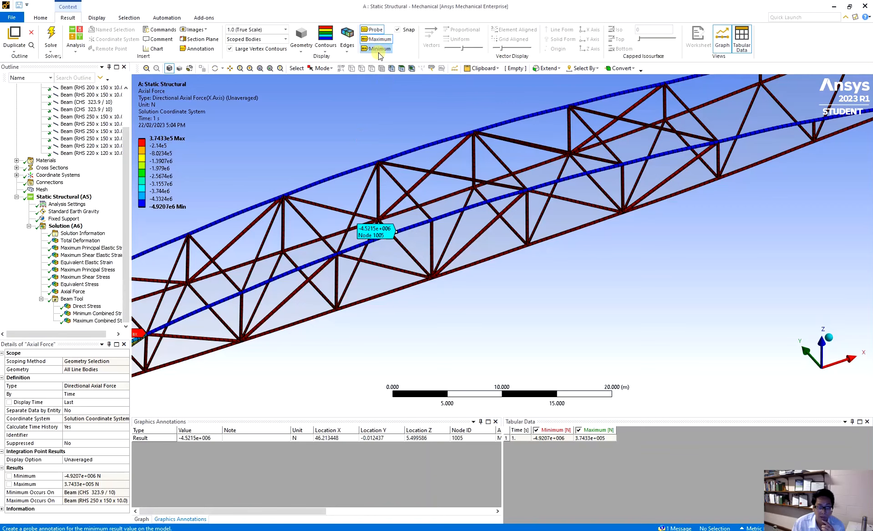
click(380, 49)
scroll(420, 200, down, 3)
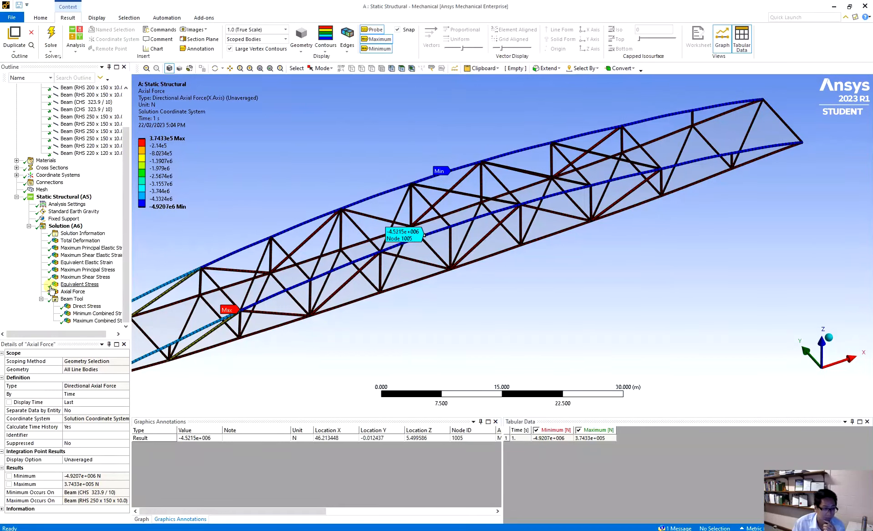
Step: Review the Beam Tool's Direct Stress, Minimum Combined Stress and Maximum Combined Stress results on the truss
click(86, 306)
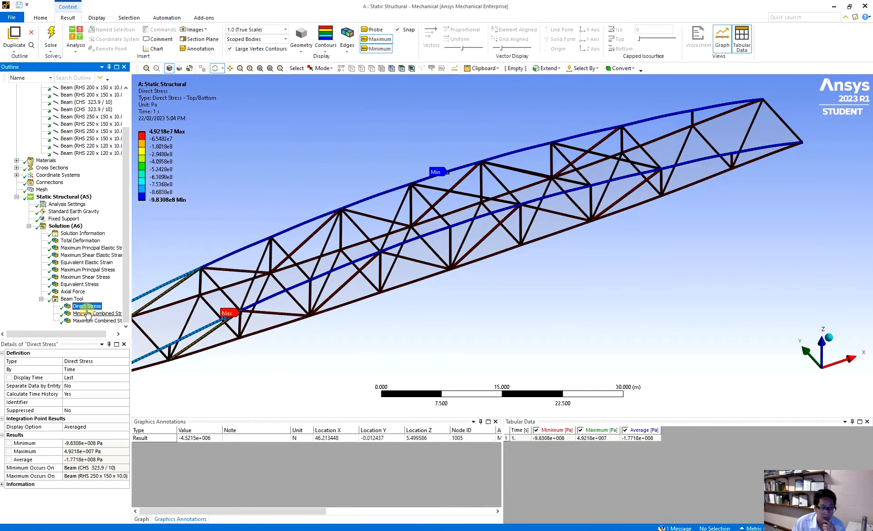
click(87, 314)
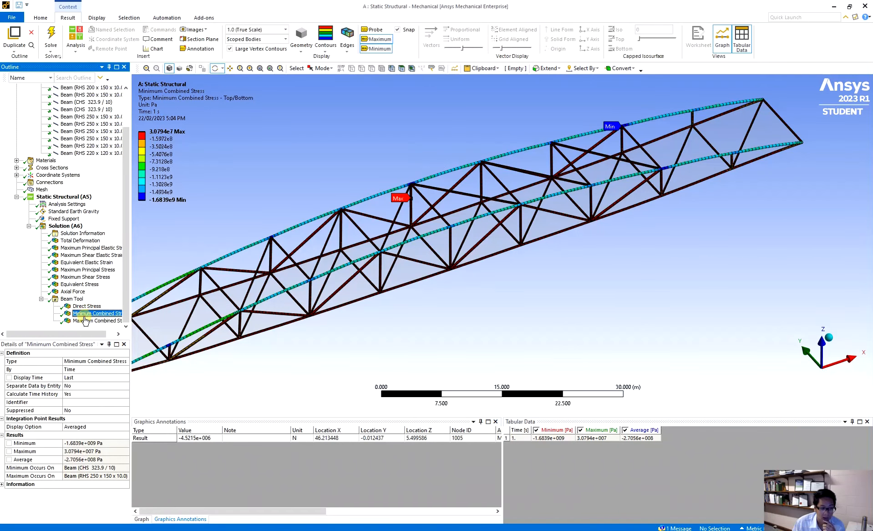
click(86, 321)
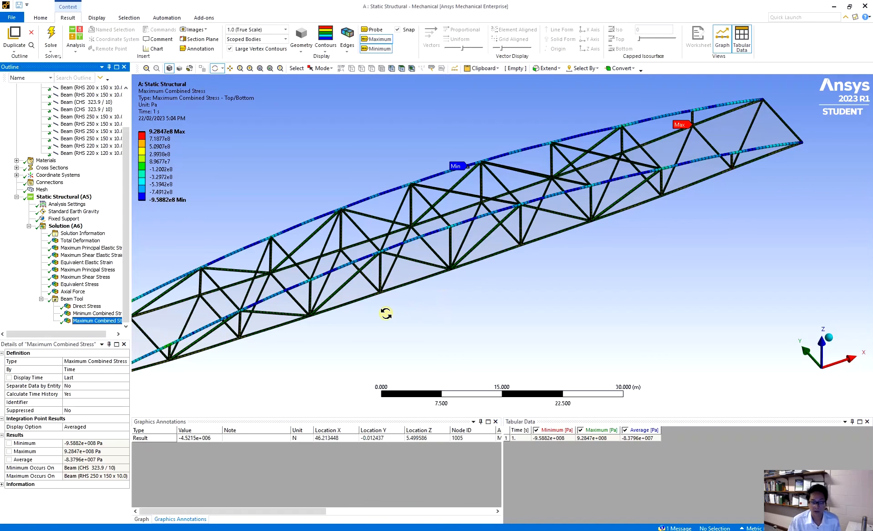
drag(430, 316, 636, 315)
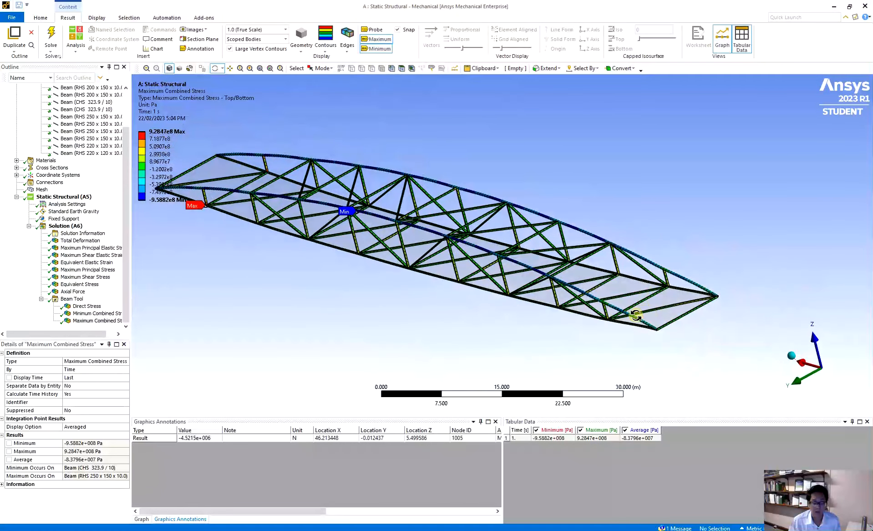